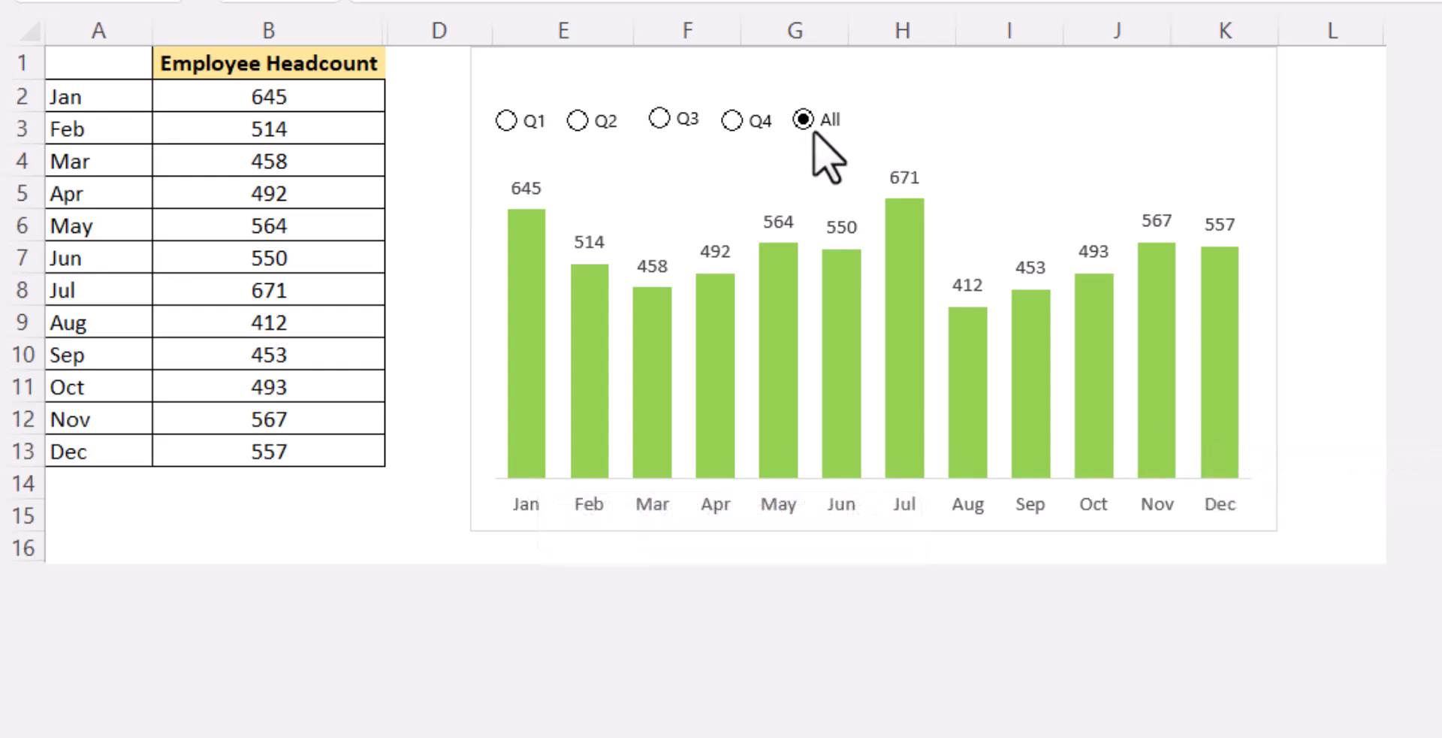
# Select the Q1 option and then the Q2 option on the finished headcount chart to view the highlighted quarters
pyautogui.click(502, 128)
pyautogui.click(502, 128)
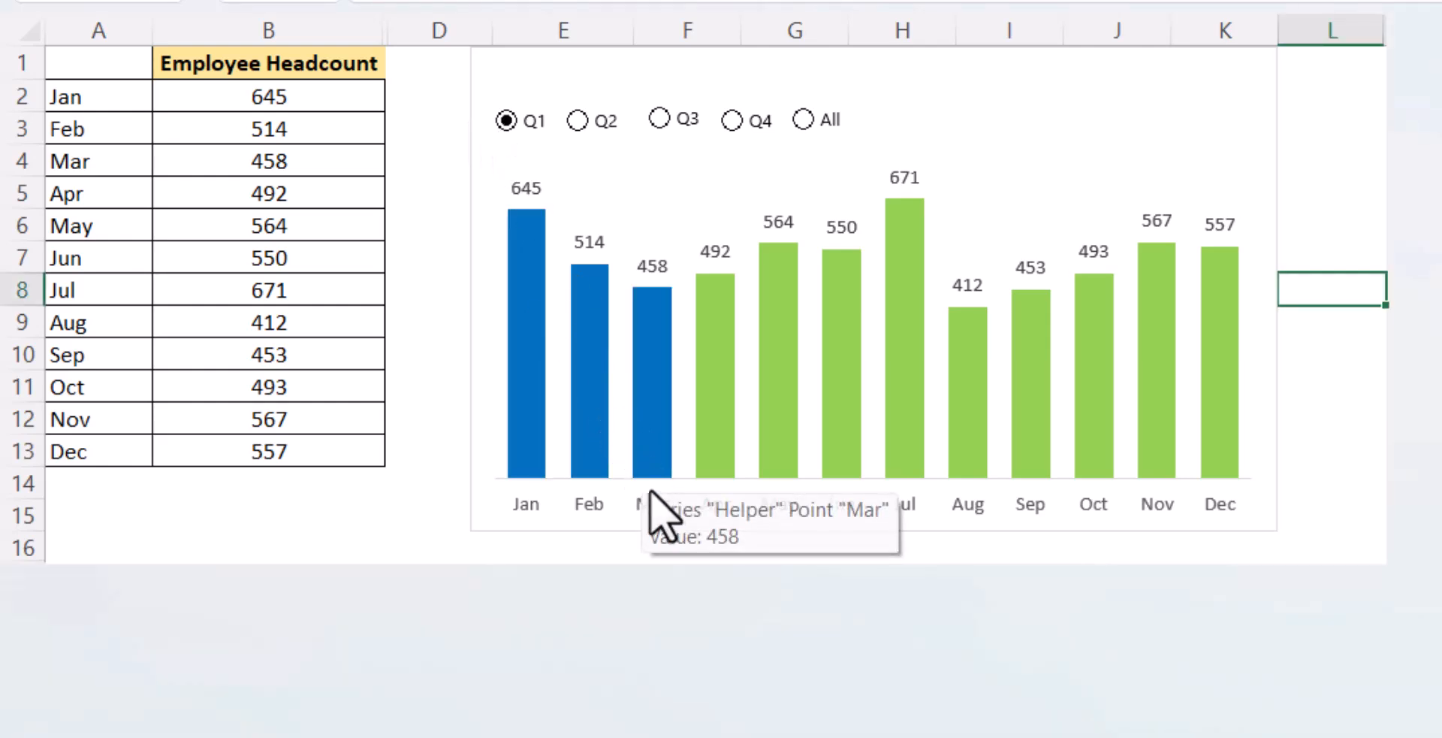
pyautogui.click(577, 122)
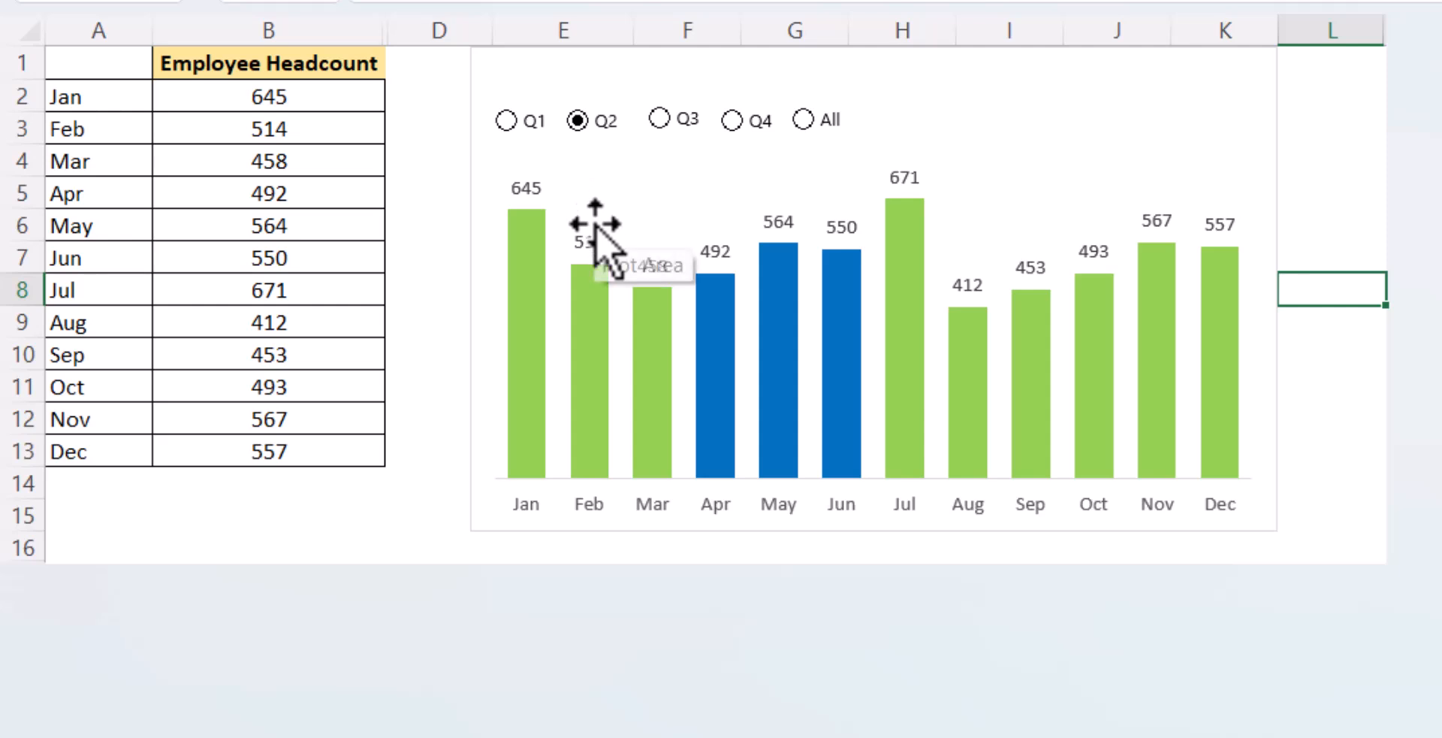
# Set April's employee headcount in B5 to 150 and check its column in the chart
pyautogui.click(223, 201)
pyautogui.write('150')
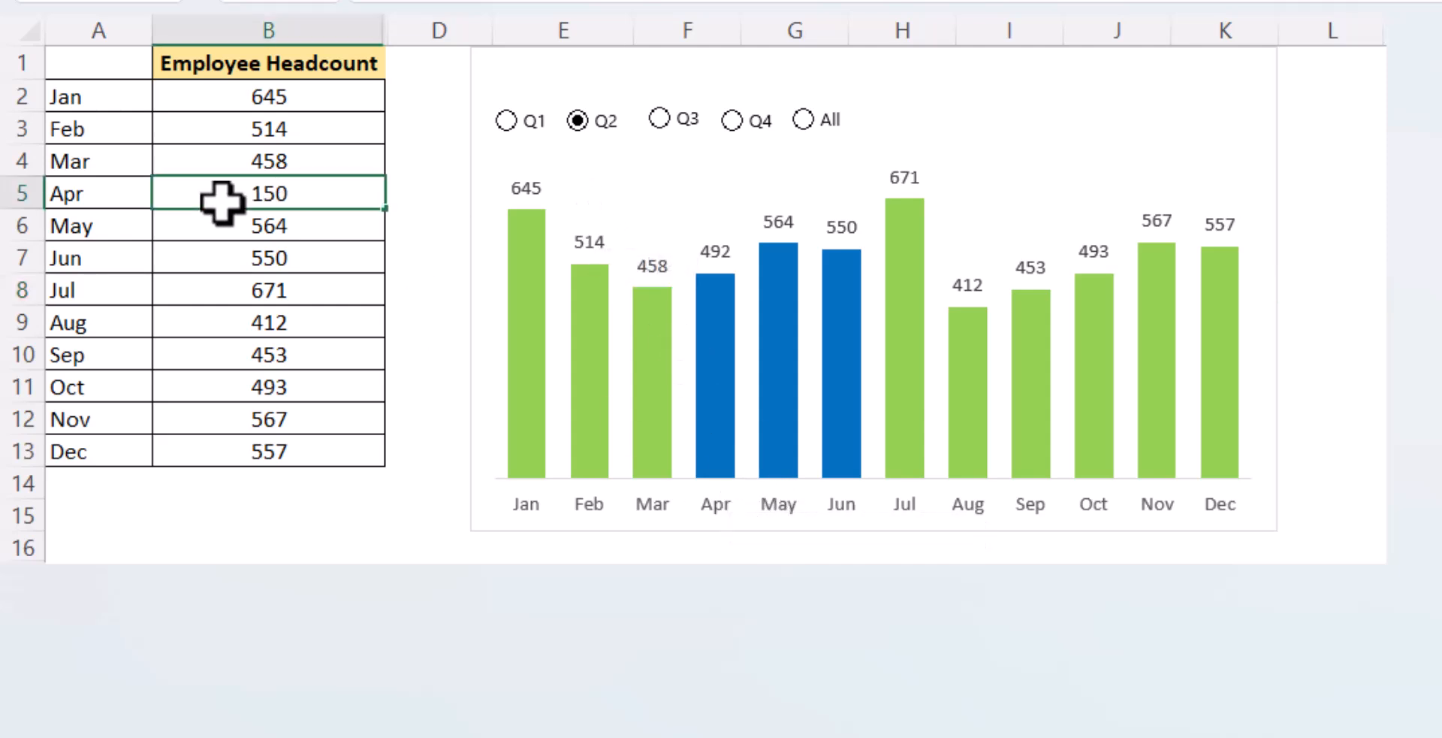
pyautogui.press('Return')
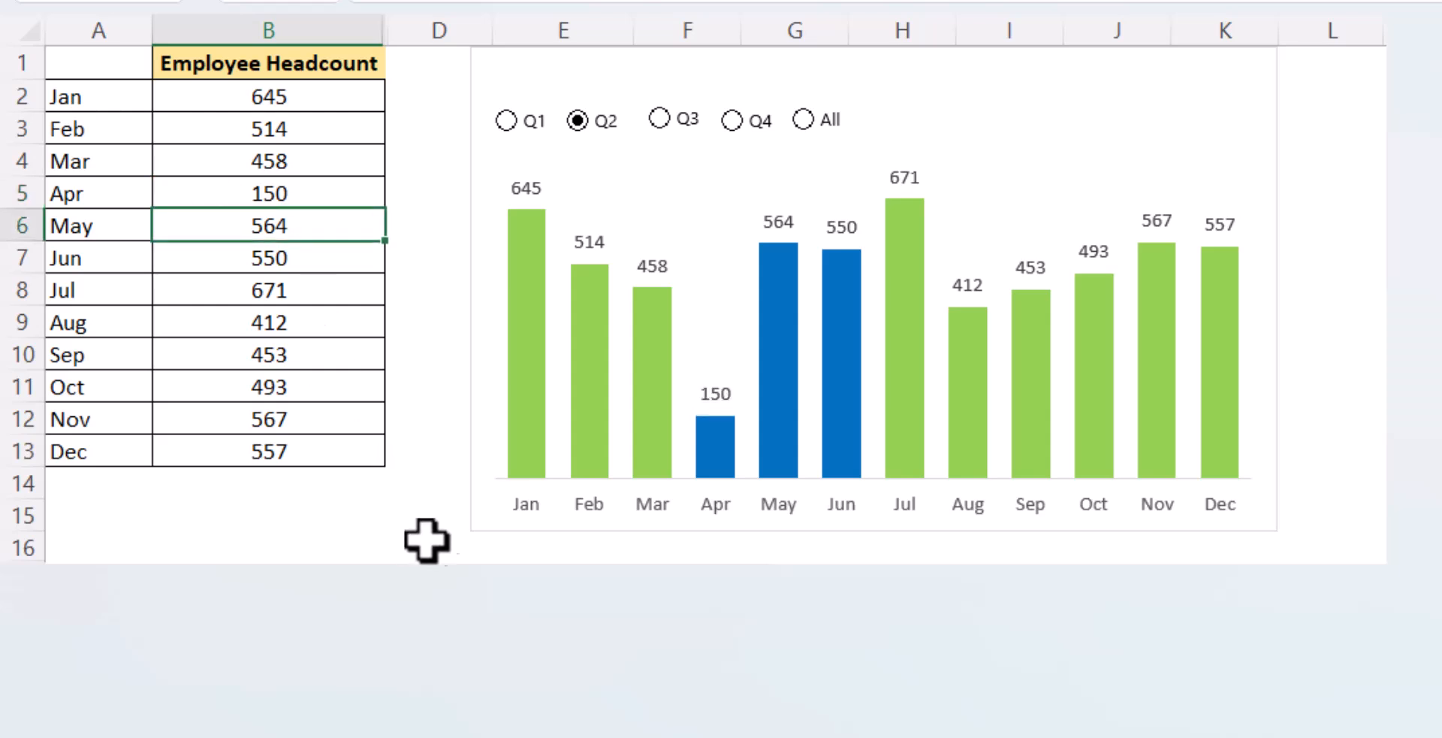
pyautogui.moveTo(729, 474)
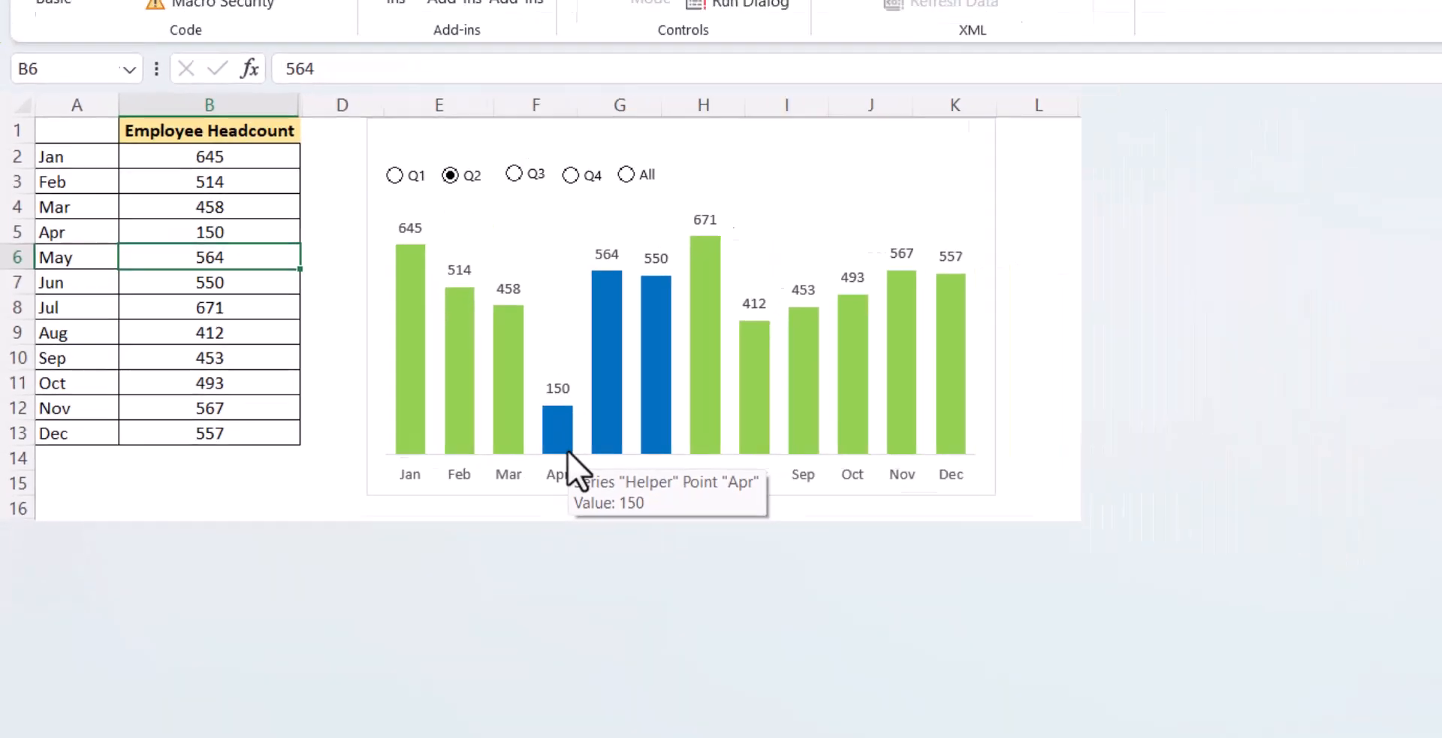
# On the Workings sheet, draw an option button form control below the Option Tag cell and replace its default label with Q1
pyautogui.hotkey('ctrl', 'pageup')
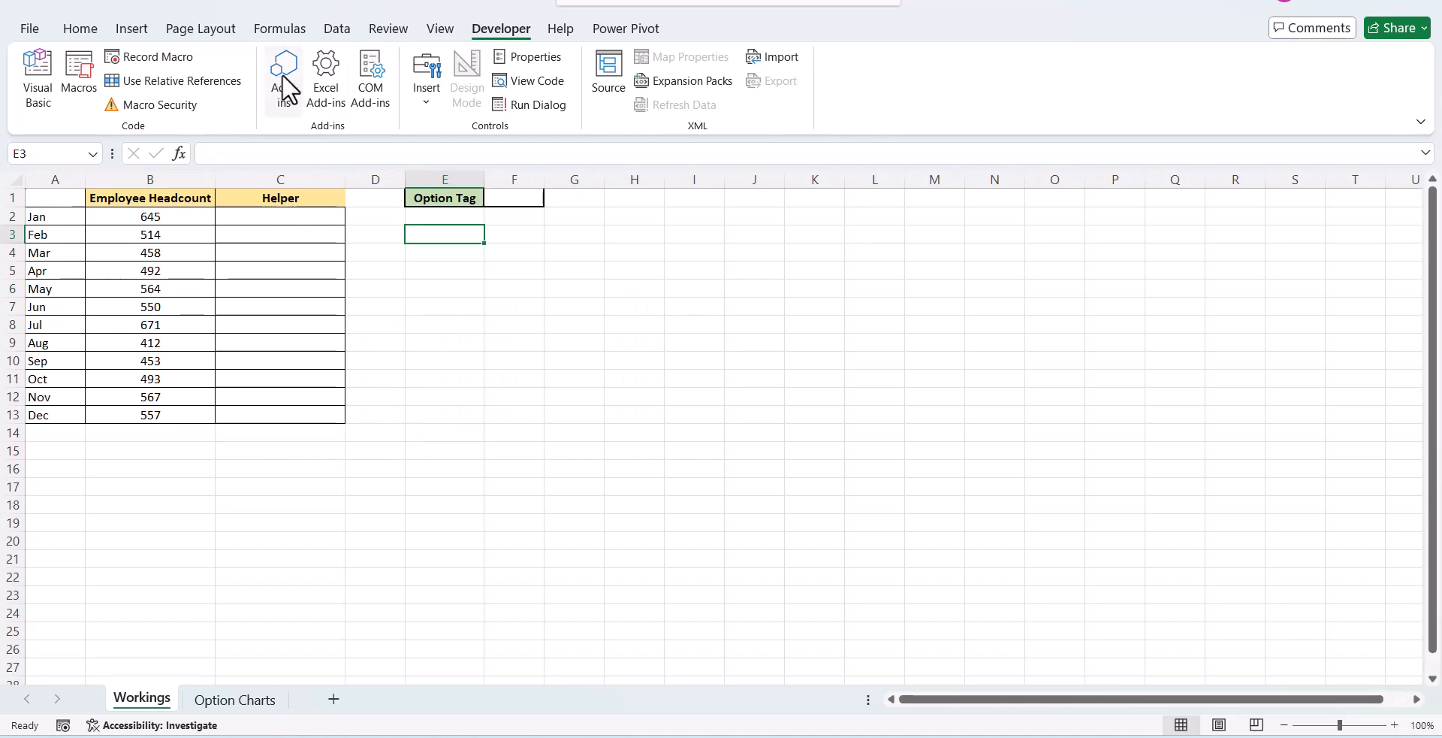
pyautogui.click(423, 103)
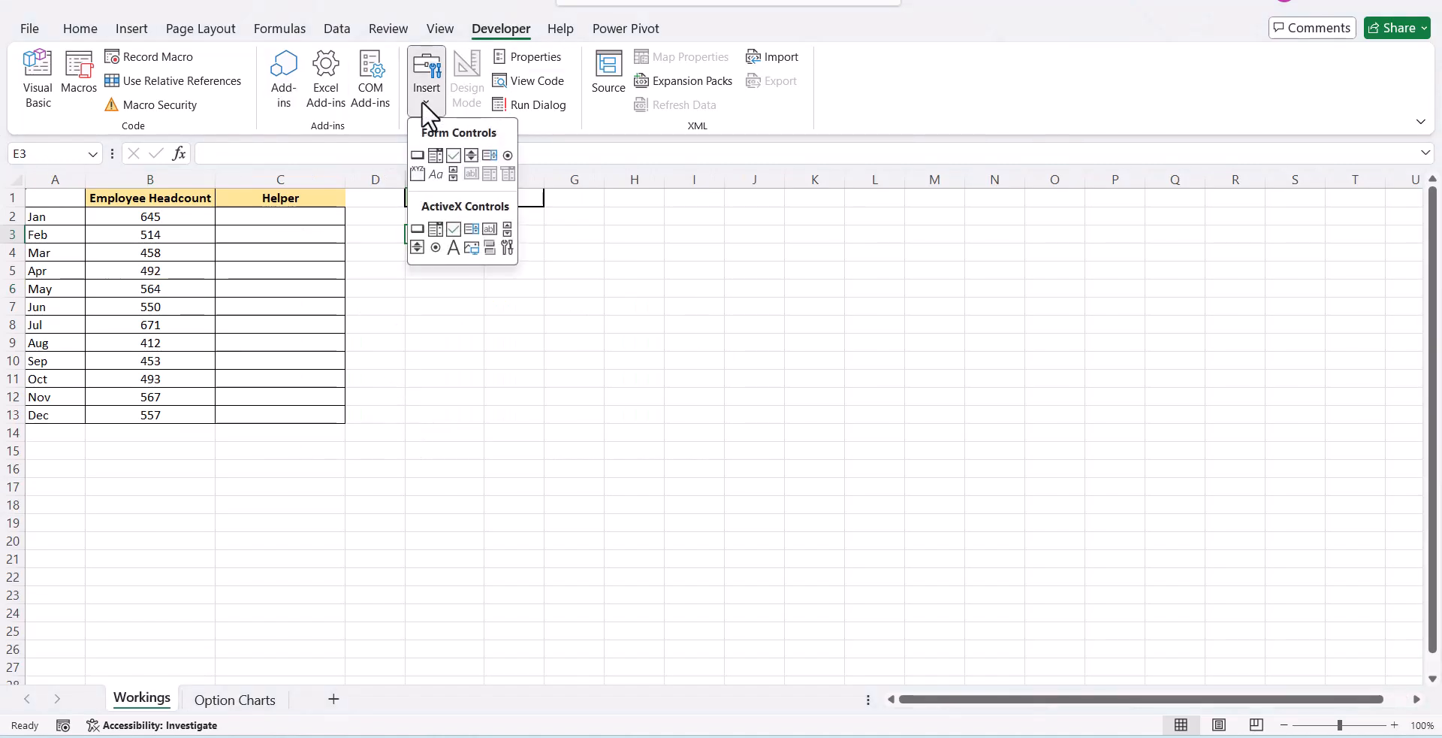
pyautogui.click(508, 156)
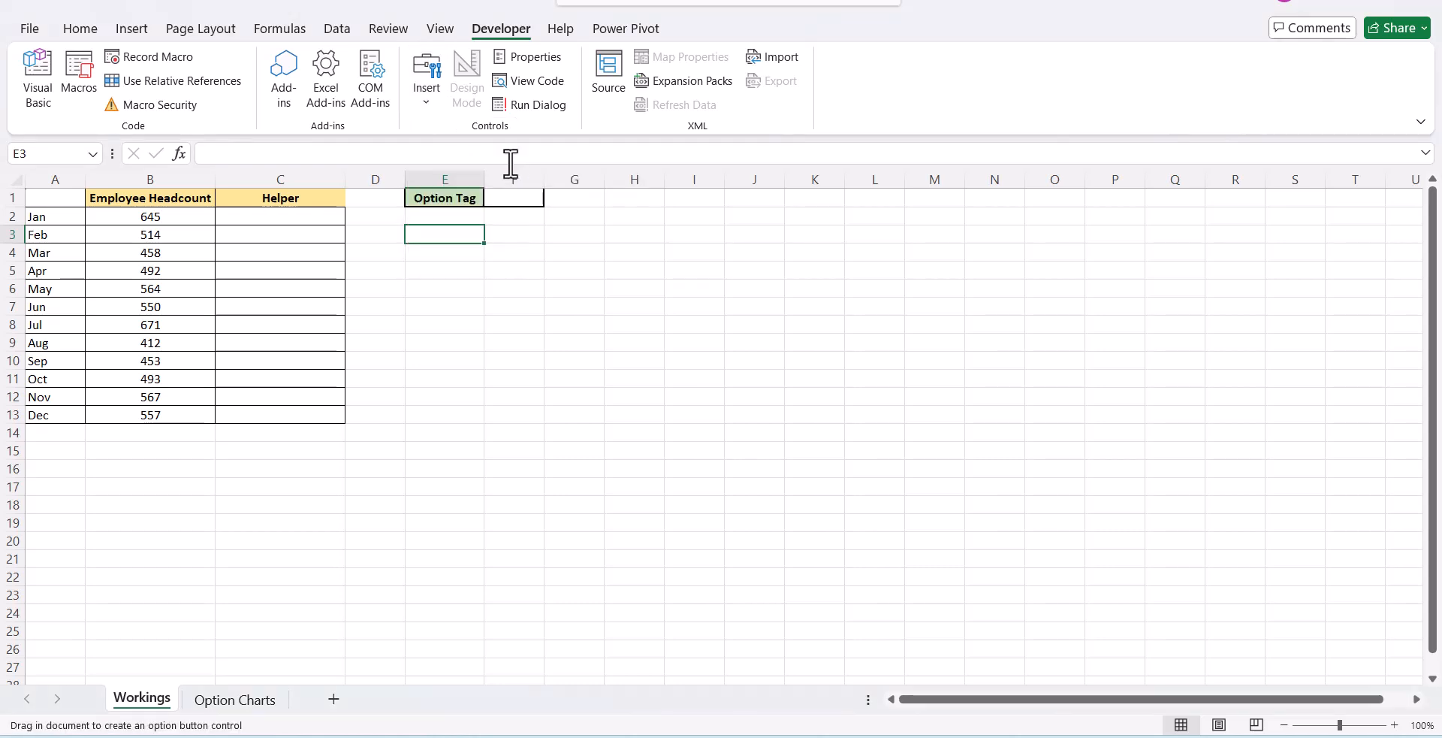
pyautogui.moveTo(423, 231); pyautogui.dragTo(509, 259)
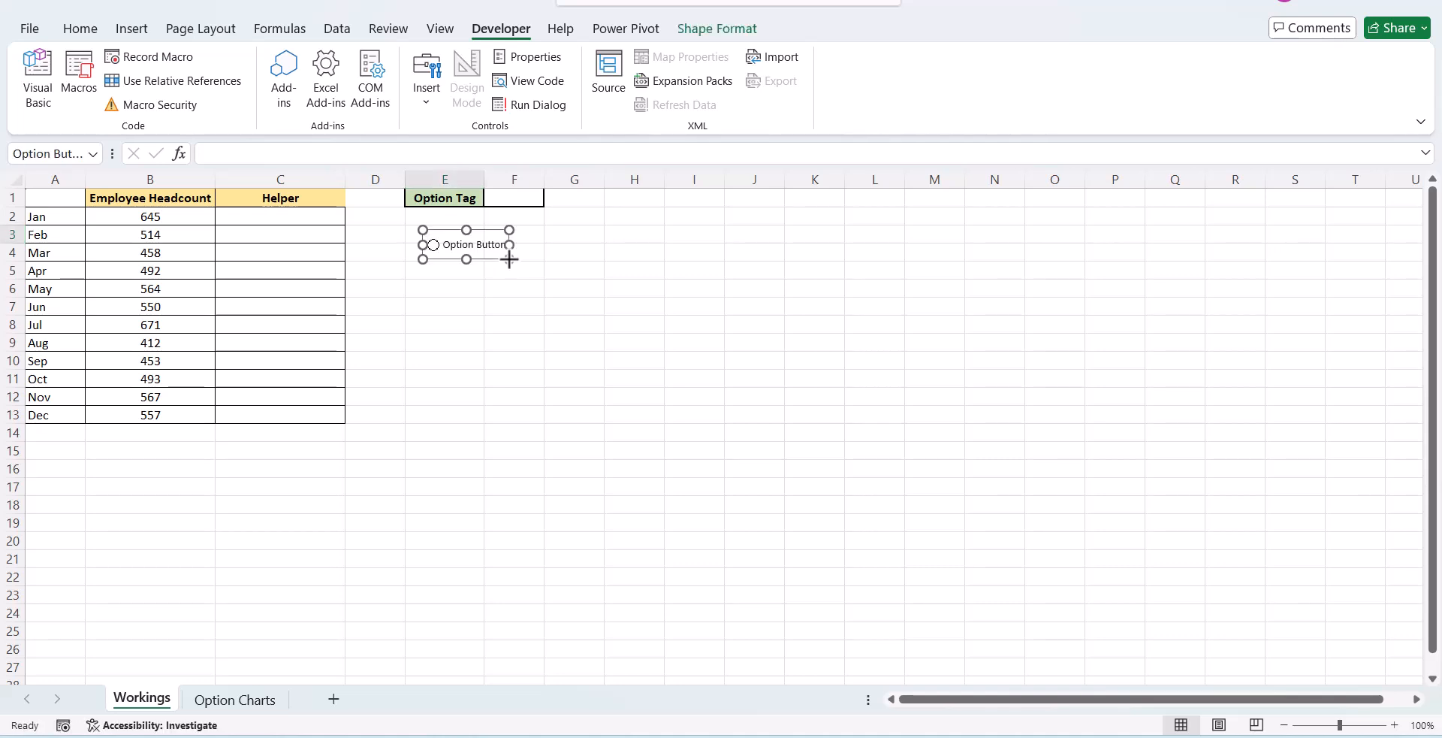
pyautogui.click(453, 248)
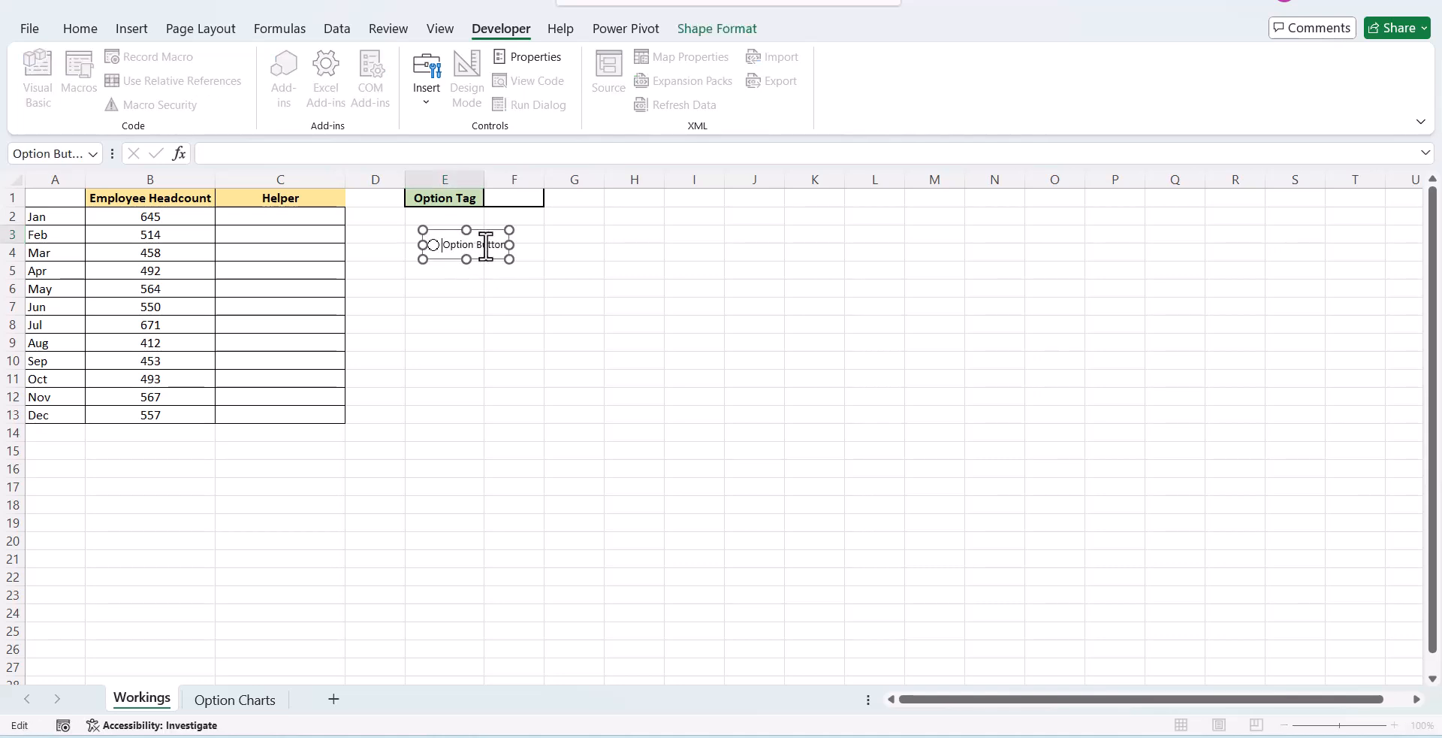
pyautogui.press('Delete')
pyautogui.press('Delete')
pyautogui.click(512, 288)
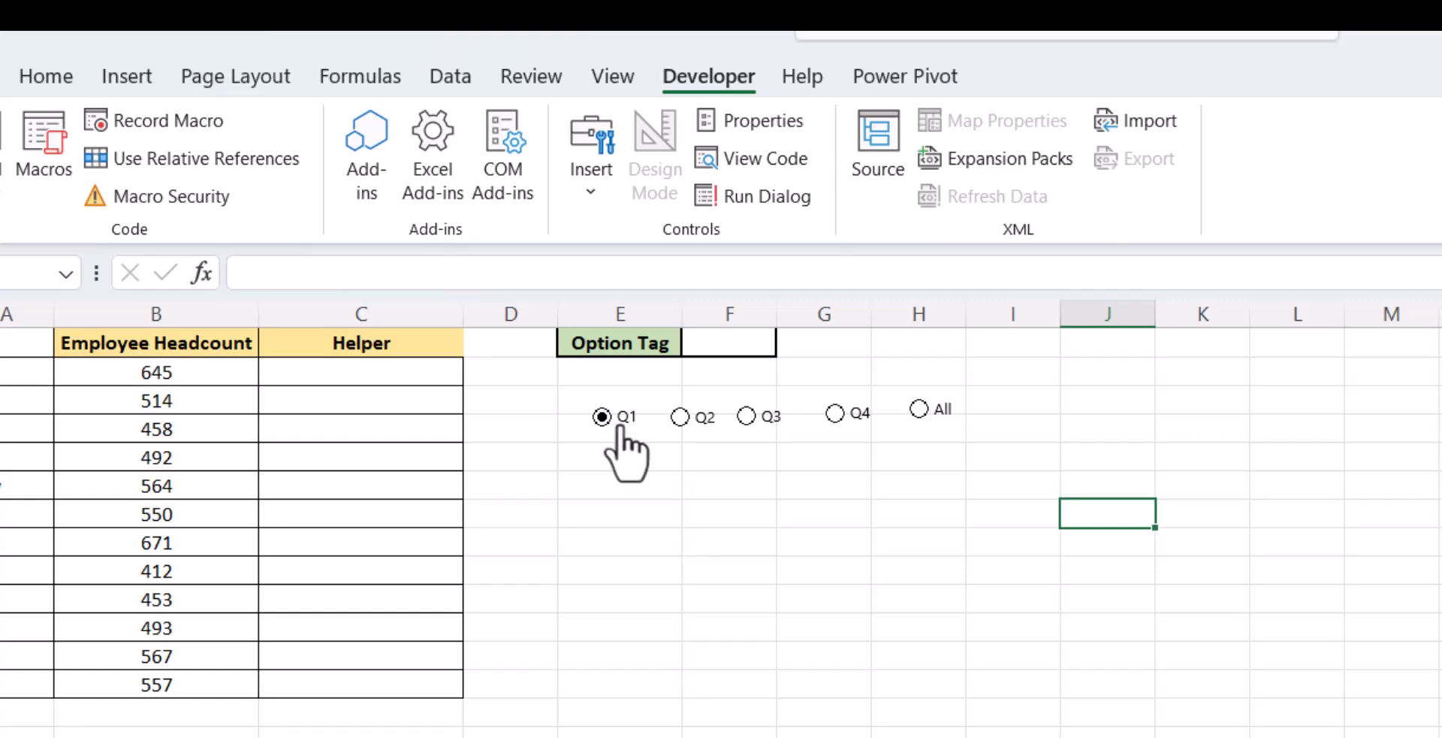
# Link the Q1 option button to cell $F$1 in its control settings
pyautogui.rightClick(610, 416)
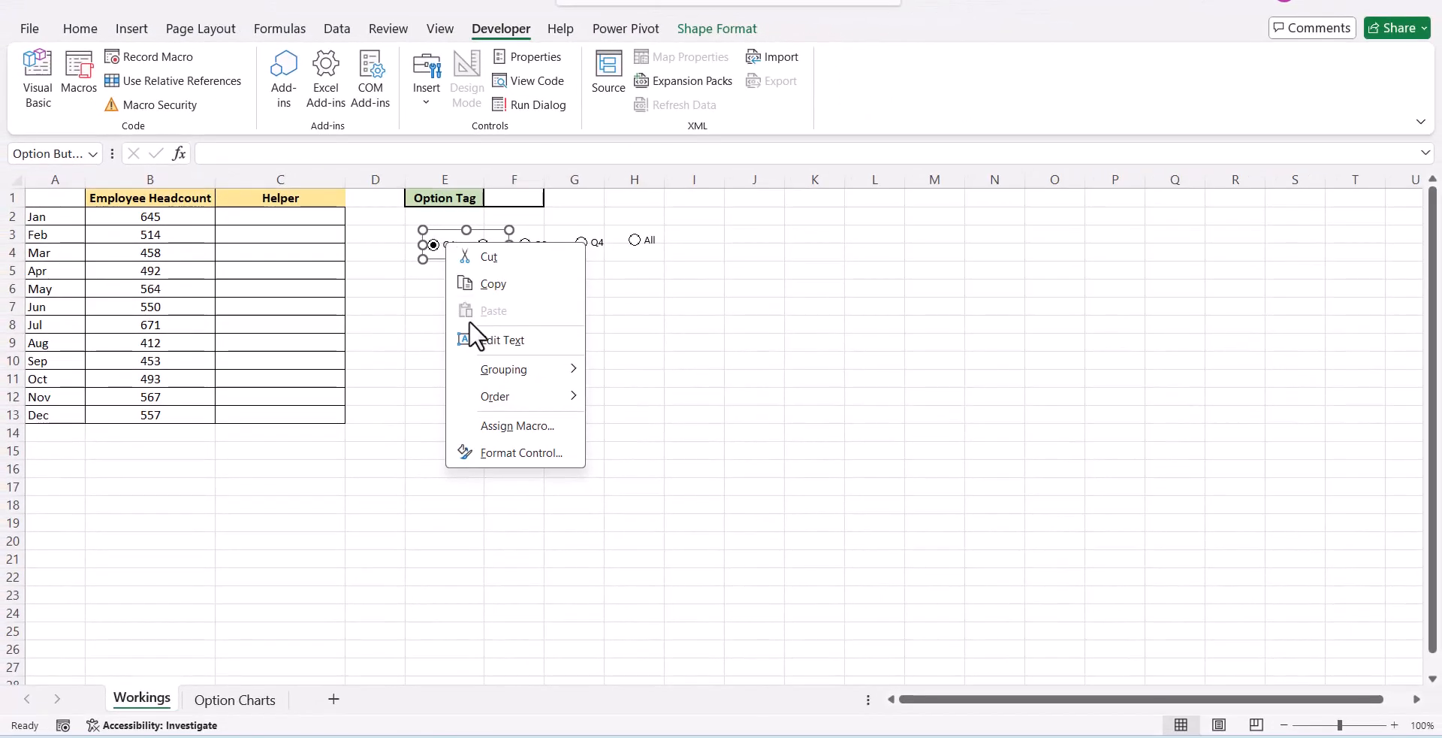
pyautogui.click(503, 449)
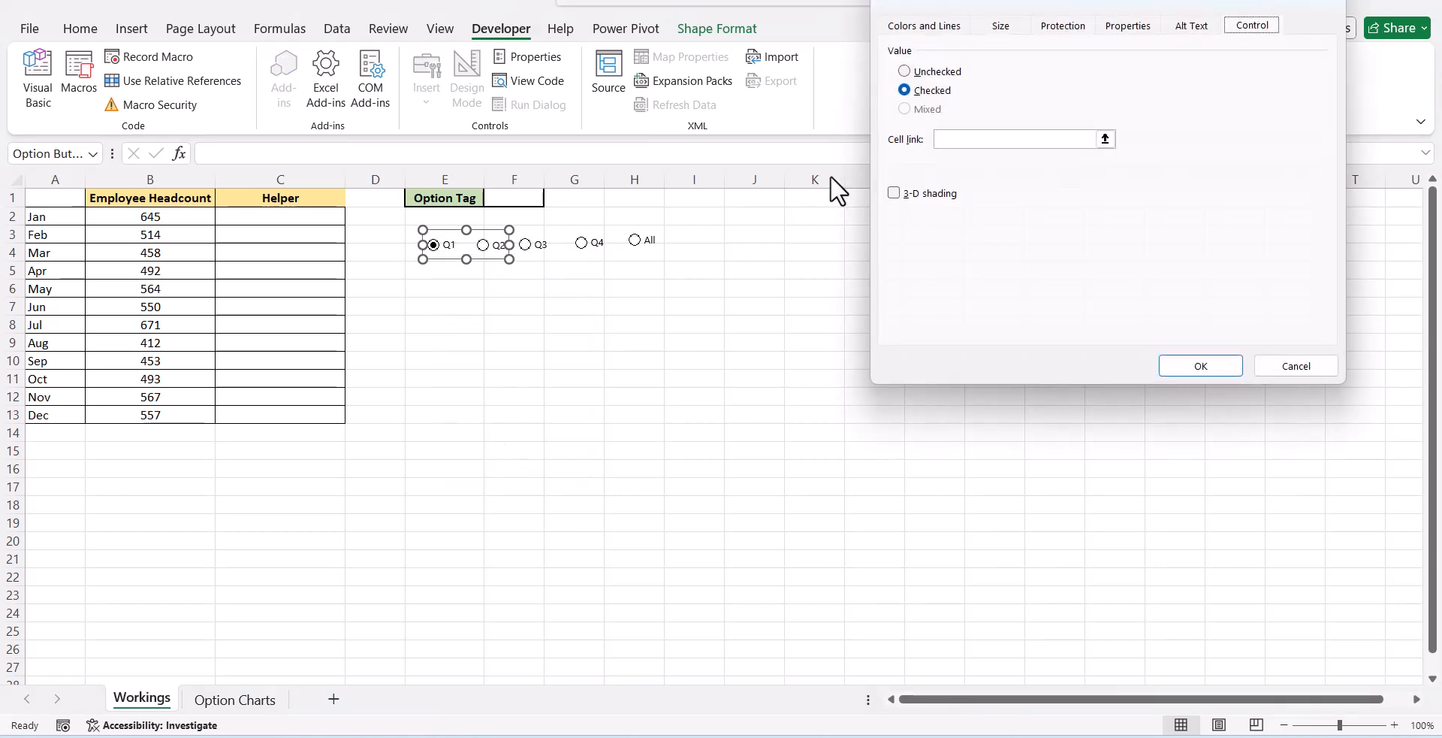
pyautogui.click(946, 138)
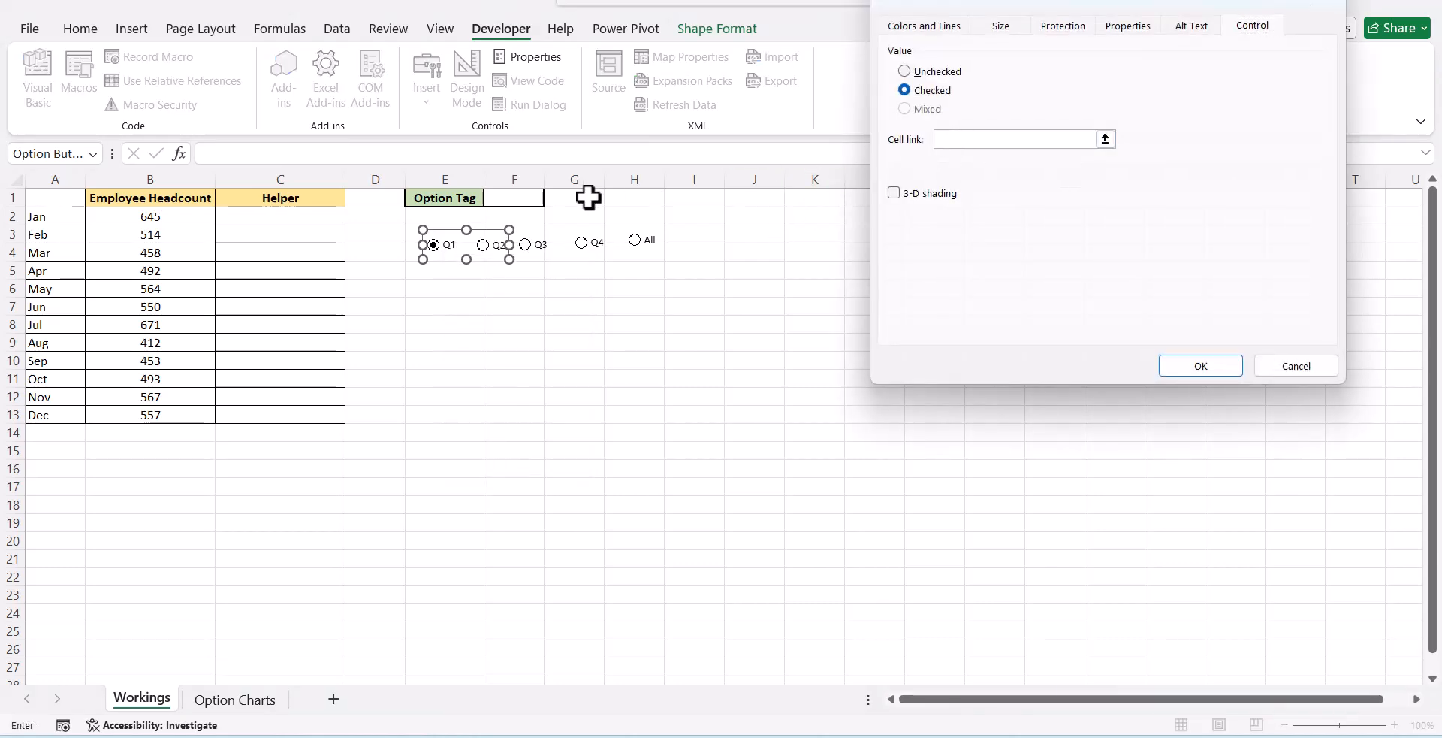
pyautogui.click(520, 197)
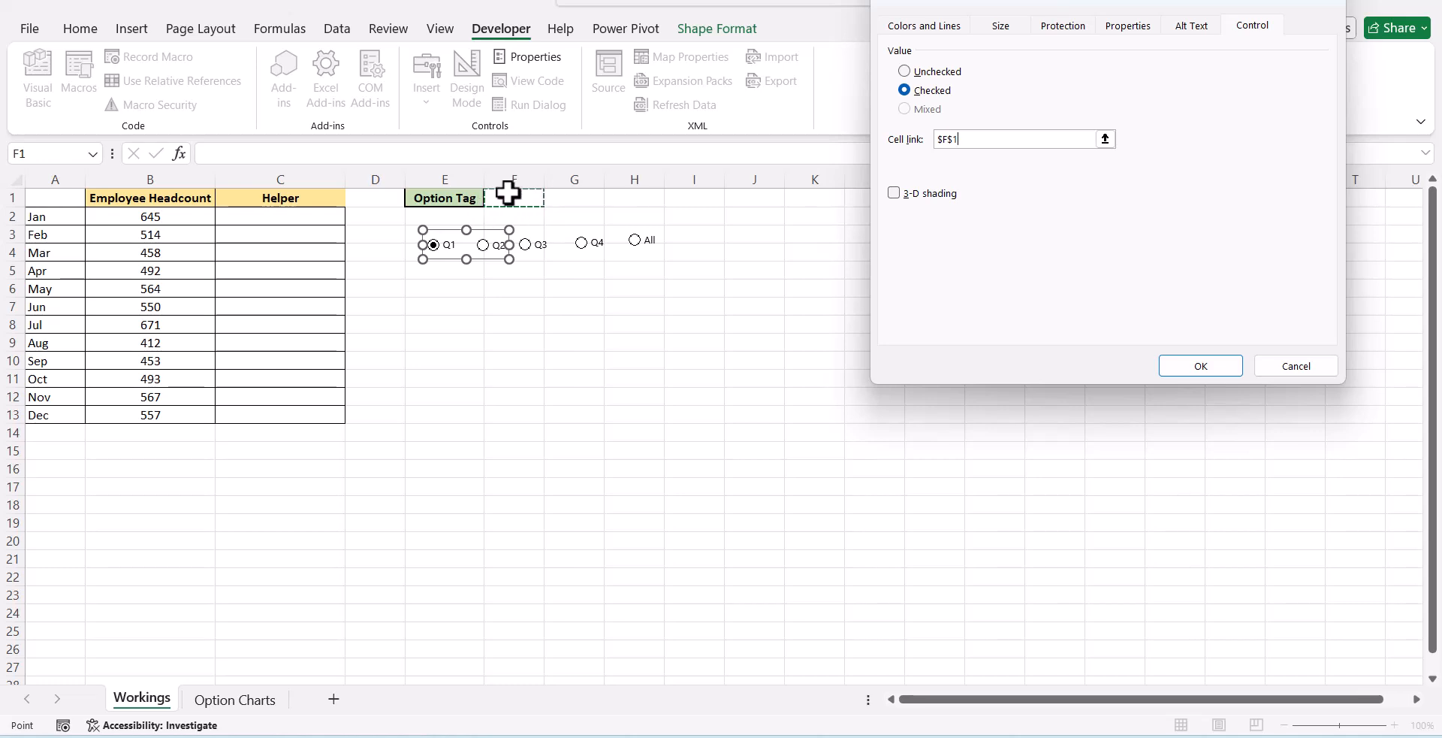
pyautogui.click(1207, 368)
pyautogui.click(789, 408)
# Center the option tag value horizontally in cell F1
pyautogui.click(501, 205)
pyautogui.click(94, 27)
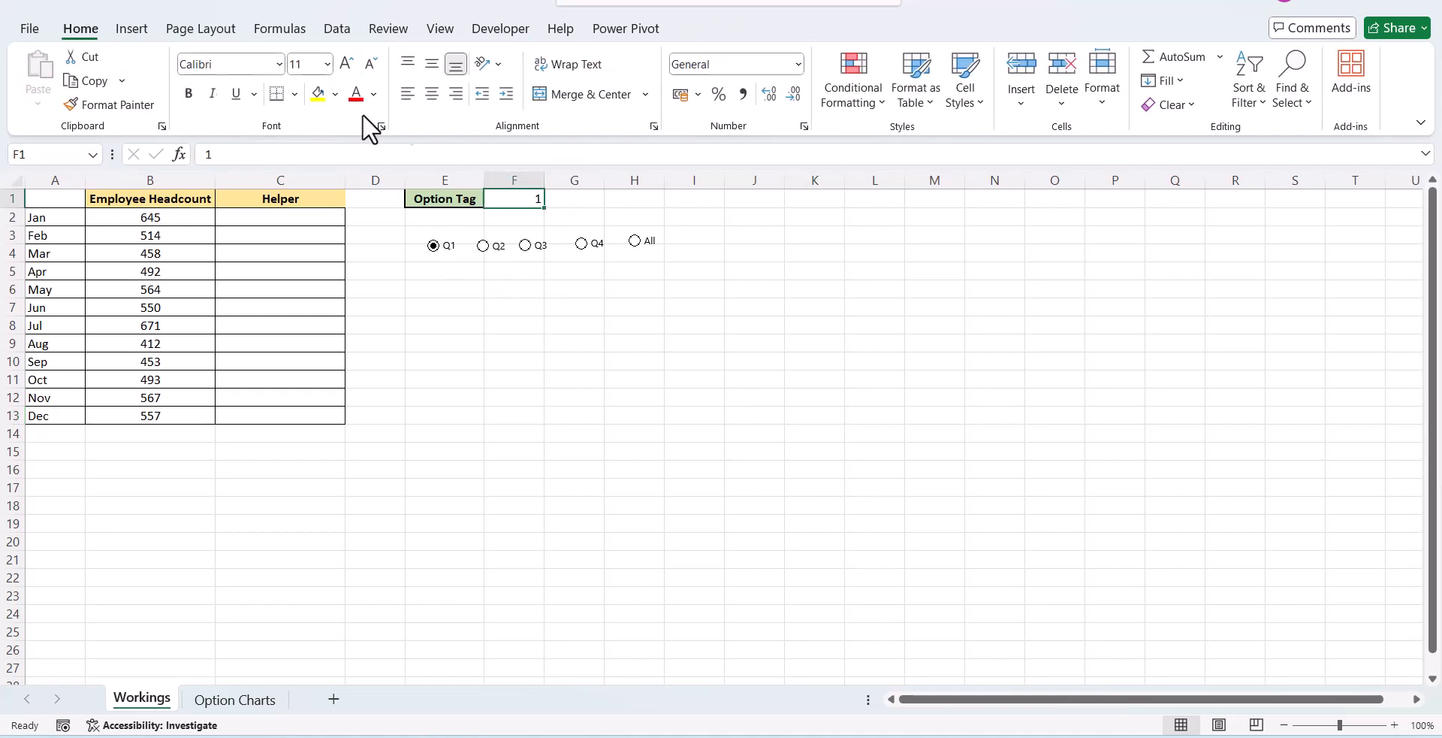
pyautogui.click(431, 95)
pyautogui.click(559, 324)
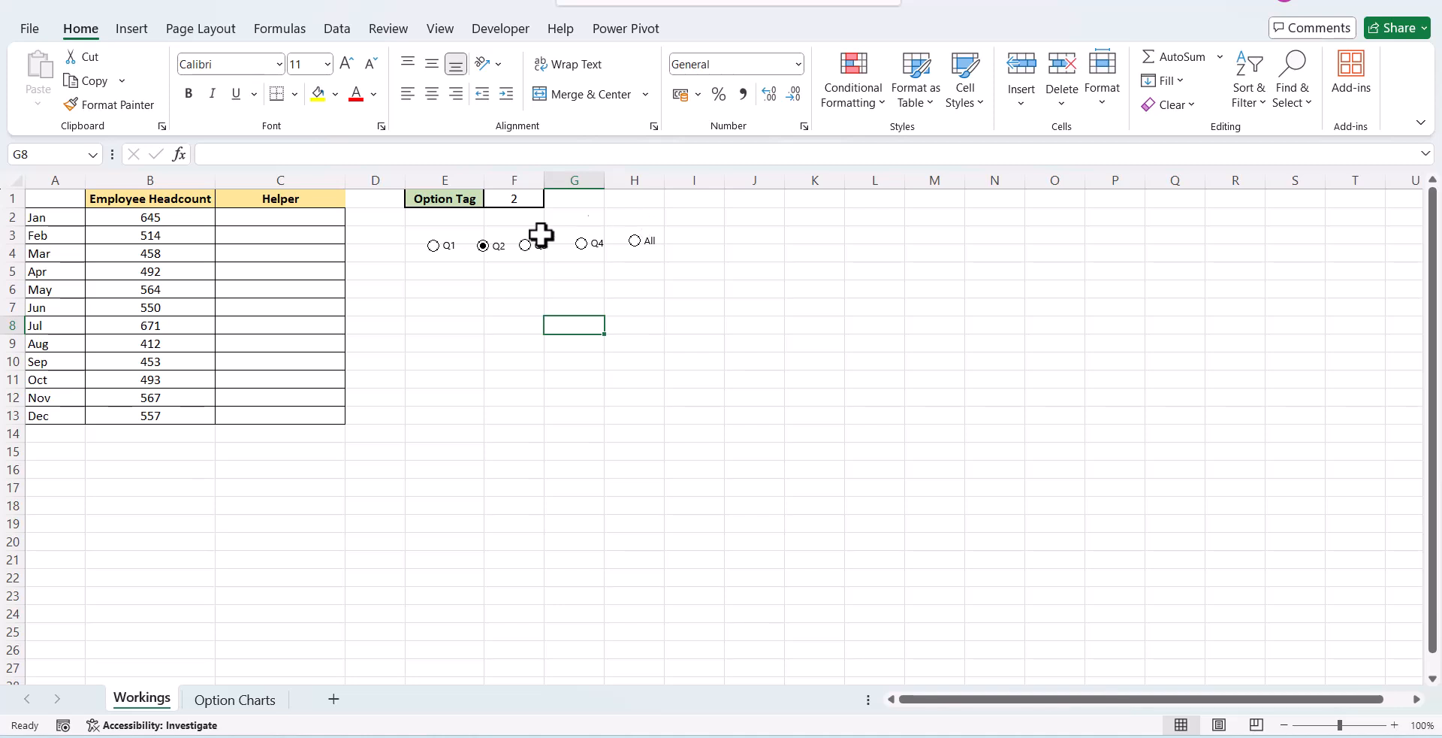
# Enter the Helper formula =IF($F$1=1,$B2,NA()) in C2 for January
pyautogui.click(319, 223)
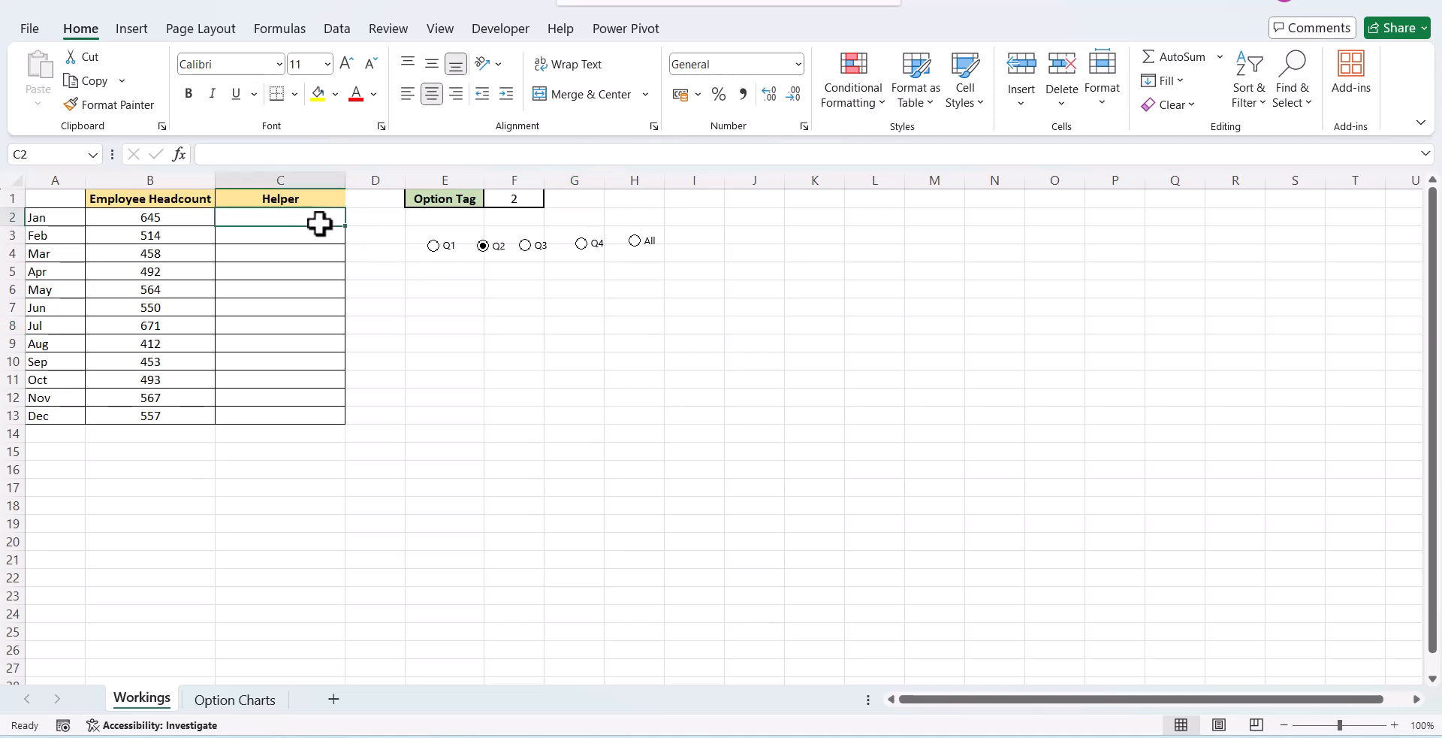
pyautogui.write('=IF(')
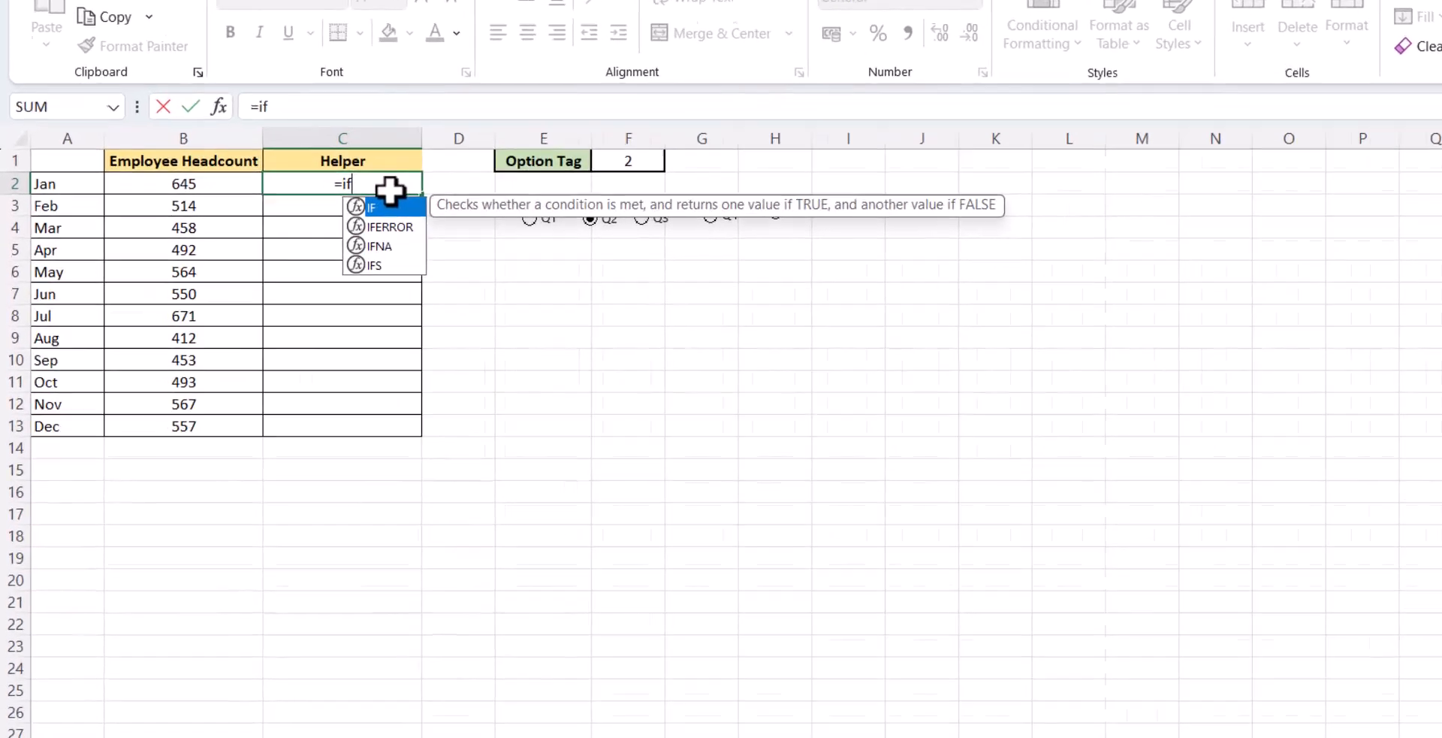
pyautogui.click(746, 129)
pyautogui.press('F4')
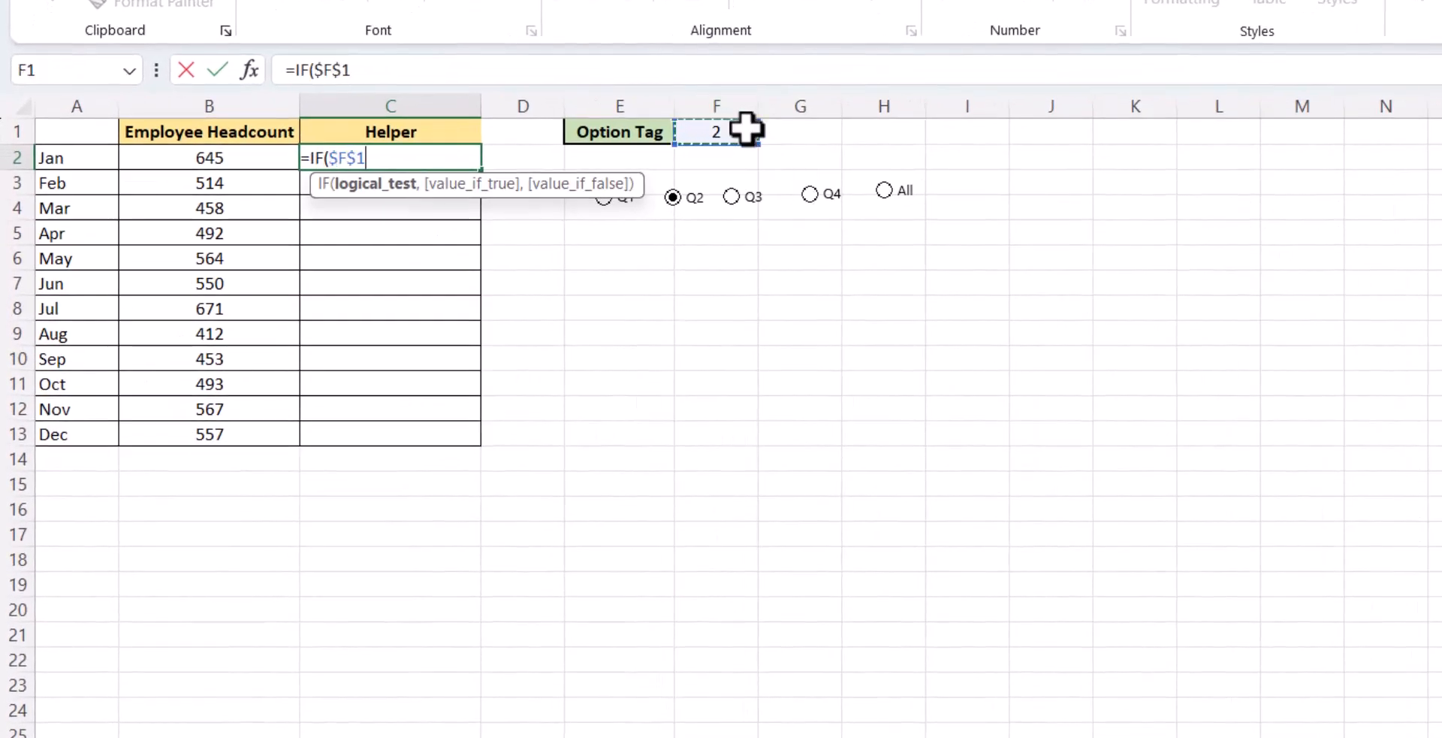
pyautogui.write('=1,')
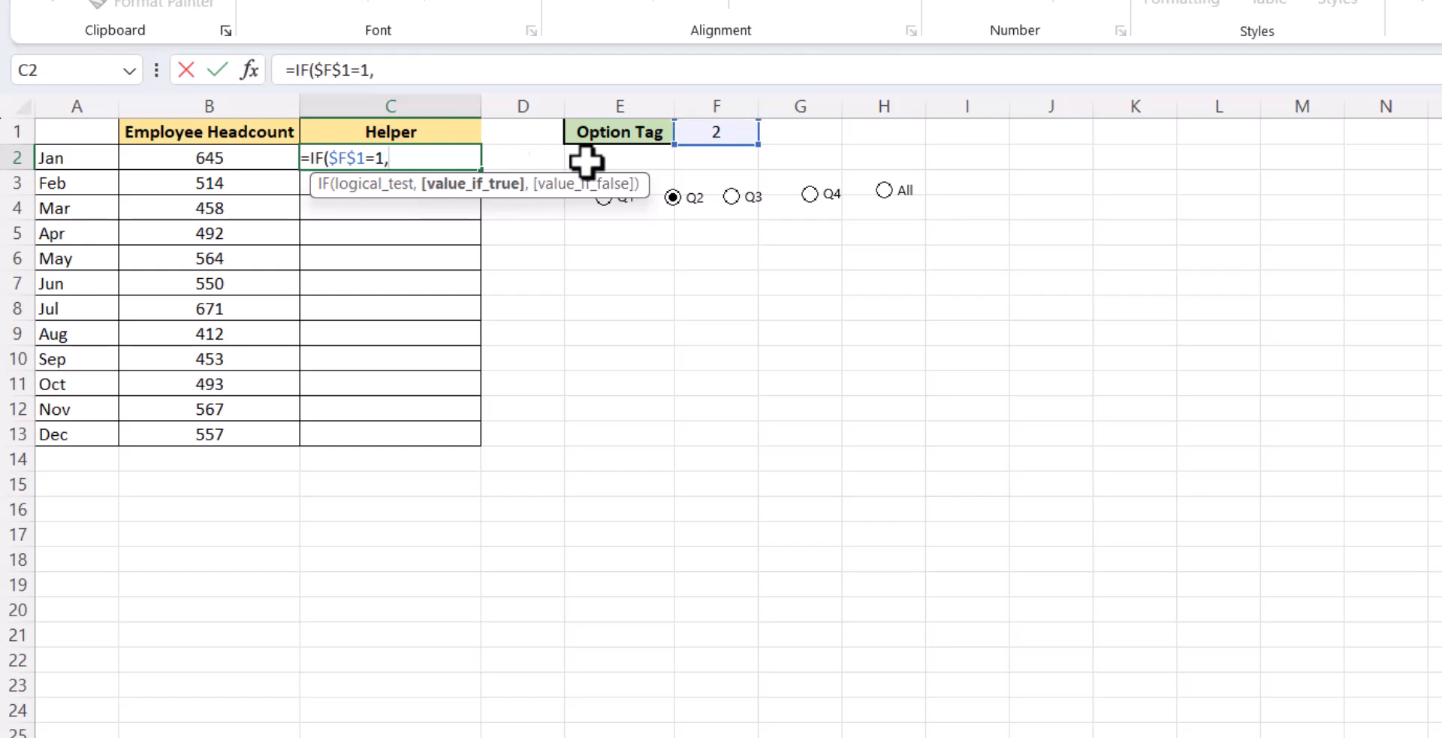
pyautogui.click(198, 160)
pyautogui.press('F4')
pyautogui.press('F4')
pyautogui.press('F4')
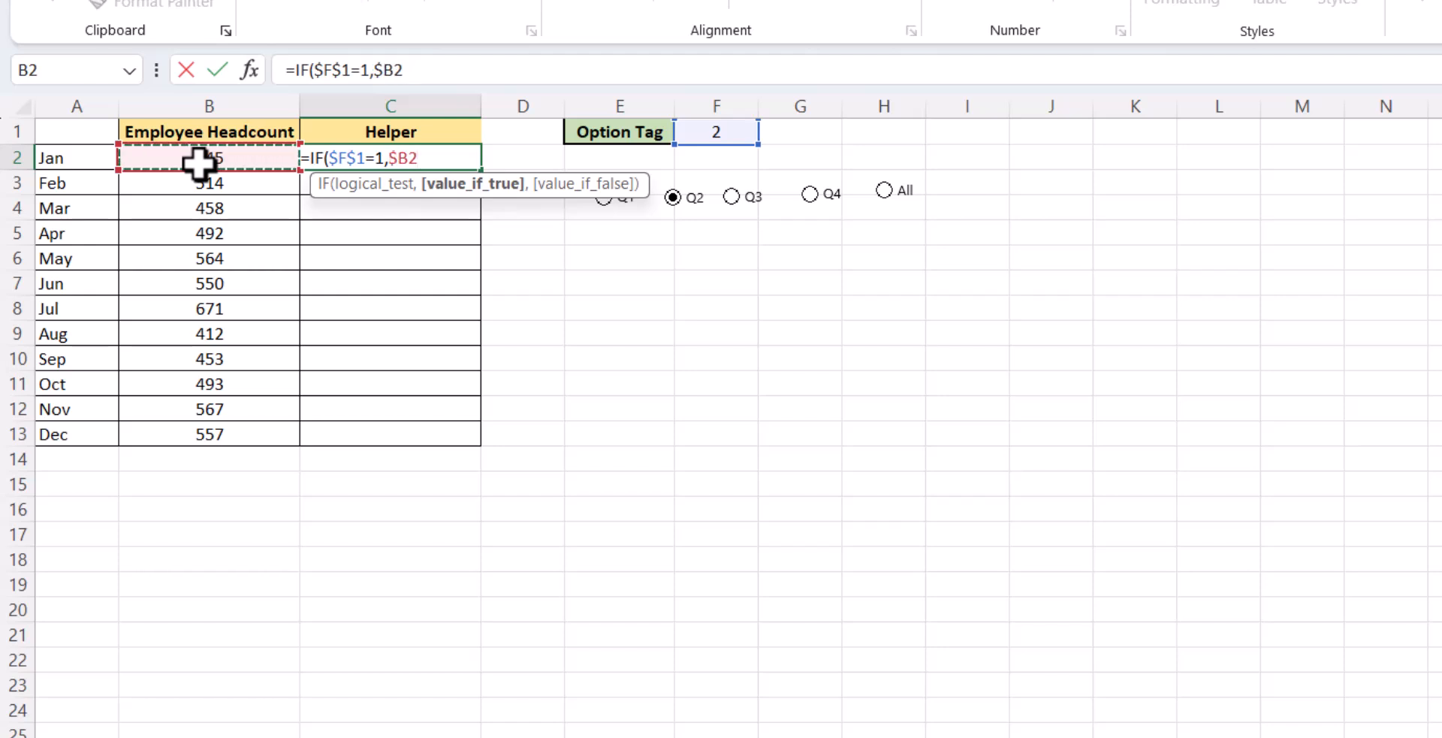
pyautogui.write(',na')
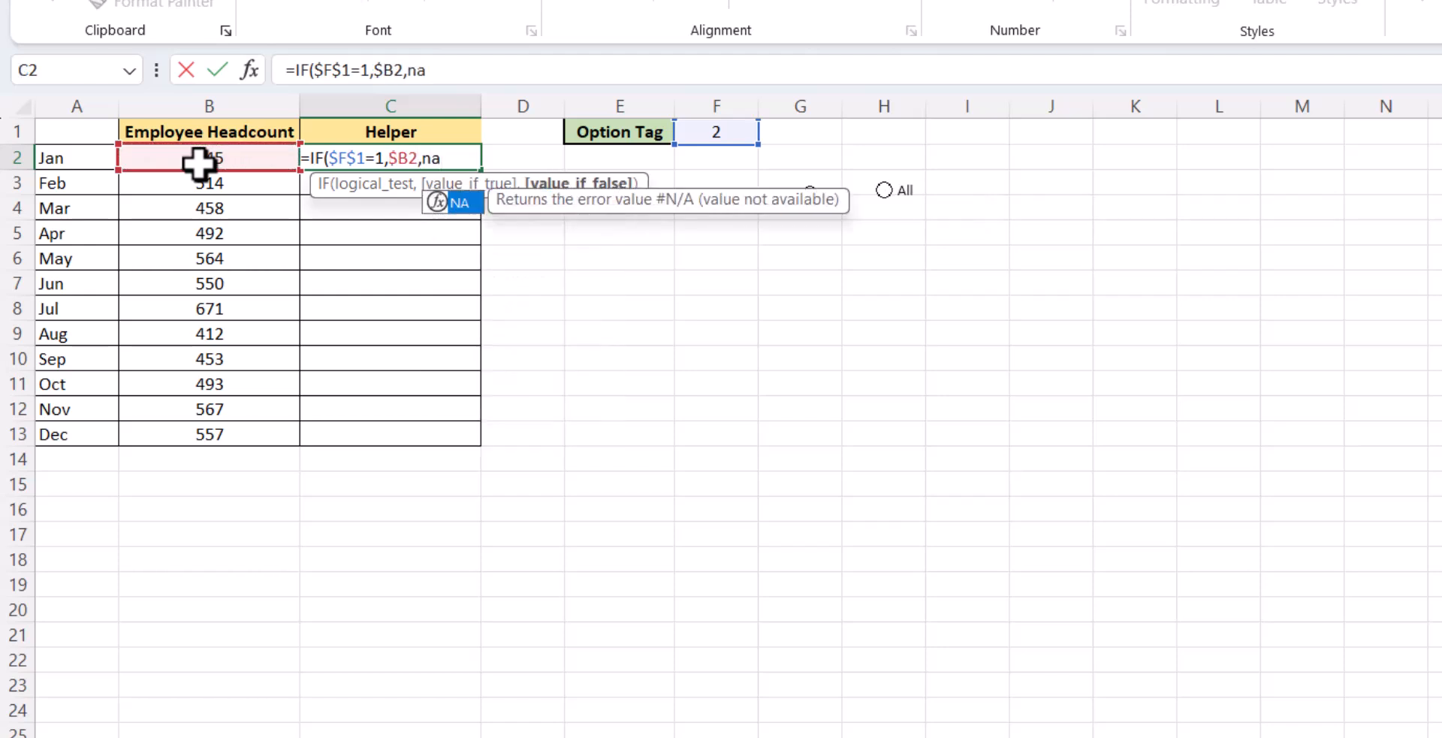
pyautogui.write('())')
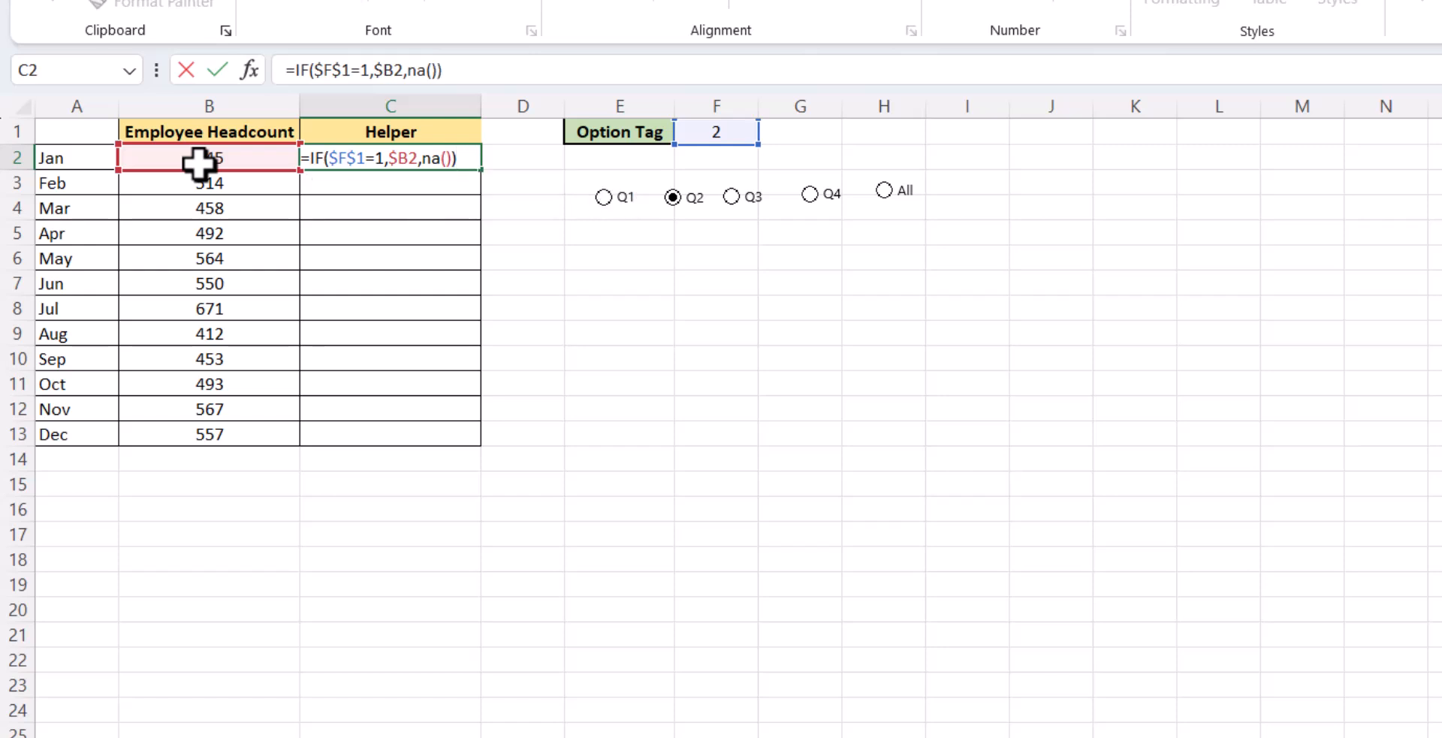
pyautogui.press('Return')
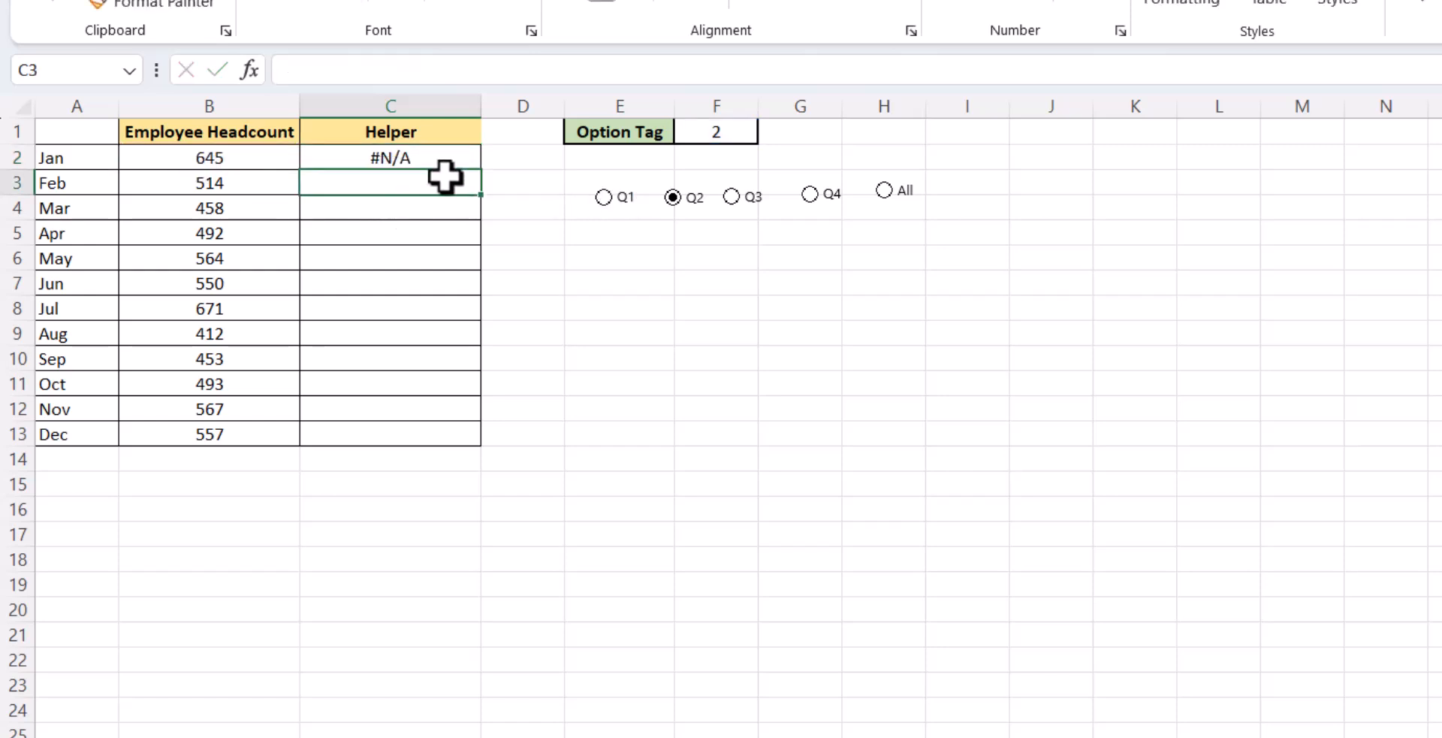
# Copy the January Helper formula from C2 into C3:C4 for February and March
pyautogui.click(466, 154)
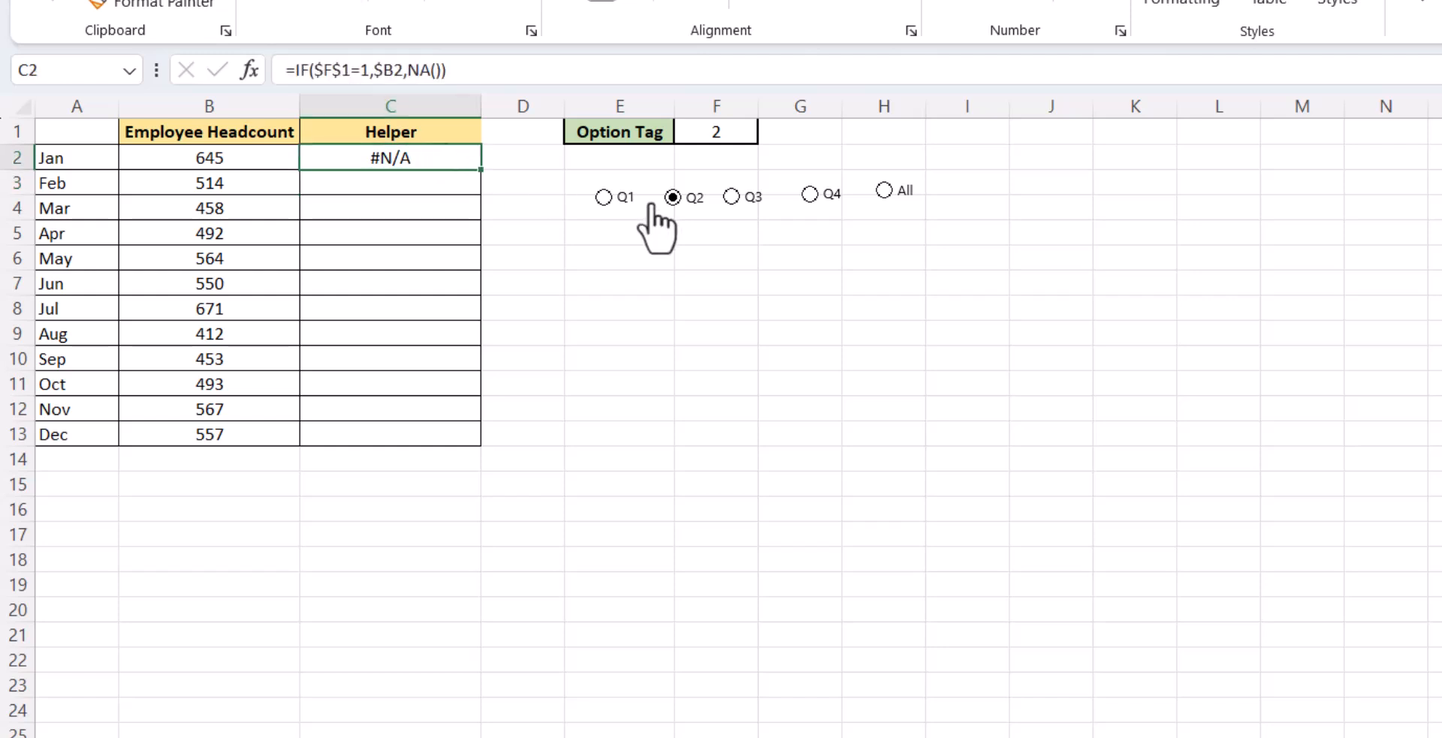
pyautogui.hotkey('ctrl', 'c')
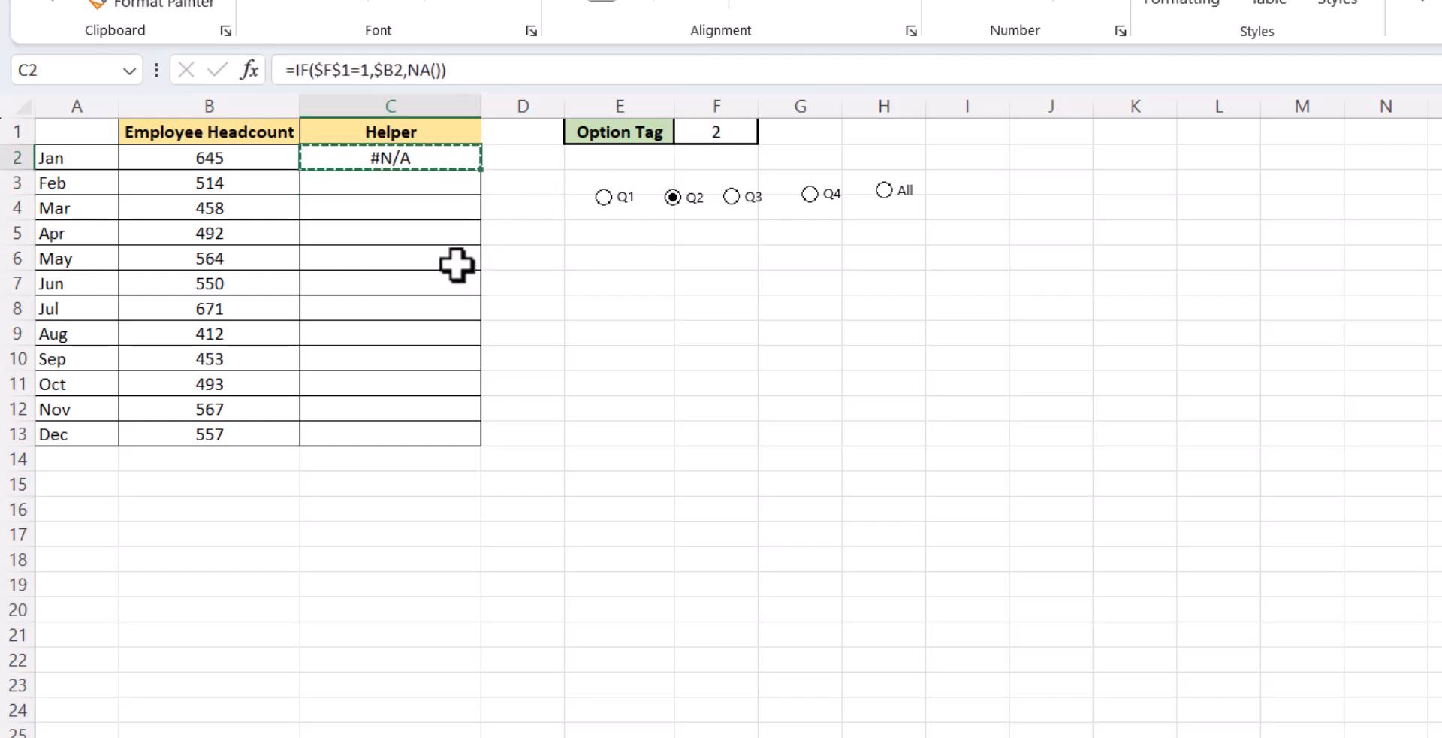
pyautogui.moveTo(383, 189); pyautogui.dragTo(391, 208)
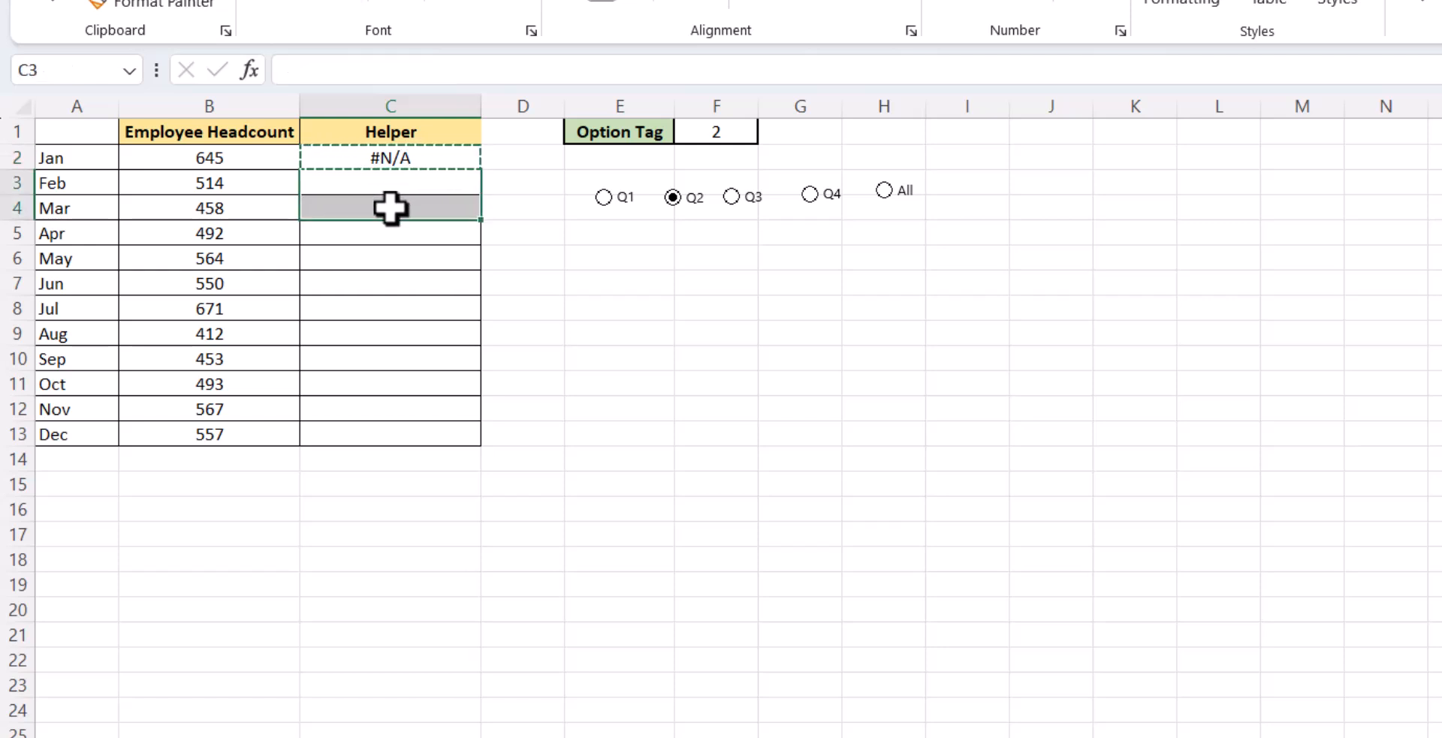
pyautogui.hotkey('ctrl', 'v')
# Paste the Helper formula into C5 for April and change its option tag condition to $F$1=2
pyautogui.click(390, 232)
pyautogui.hotkey('ctrl', 'v')
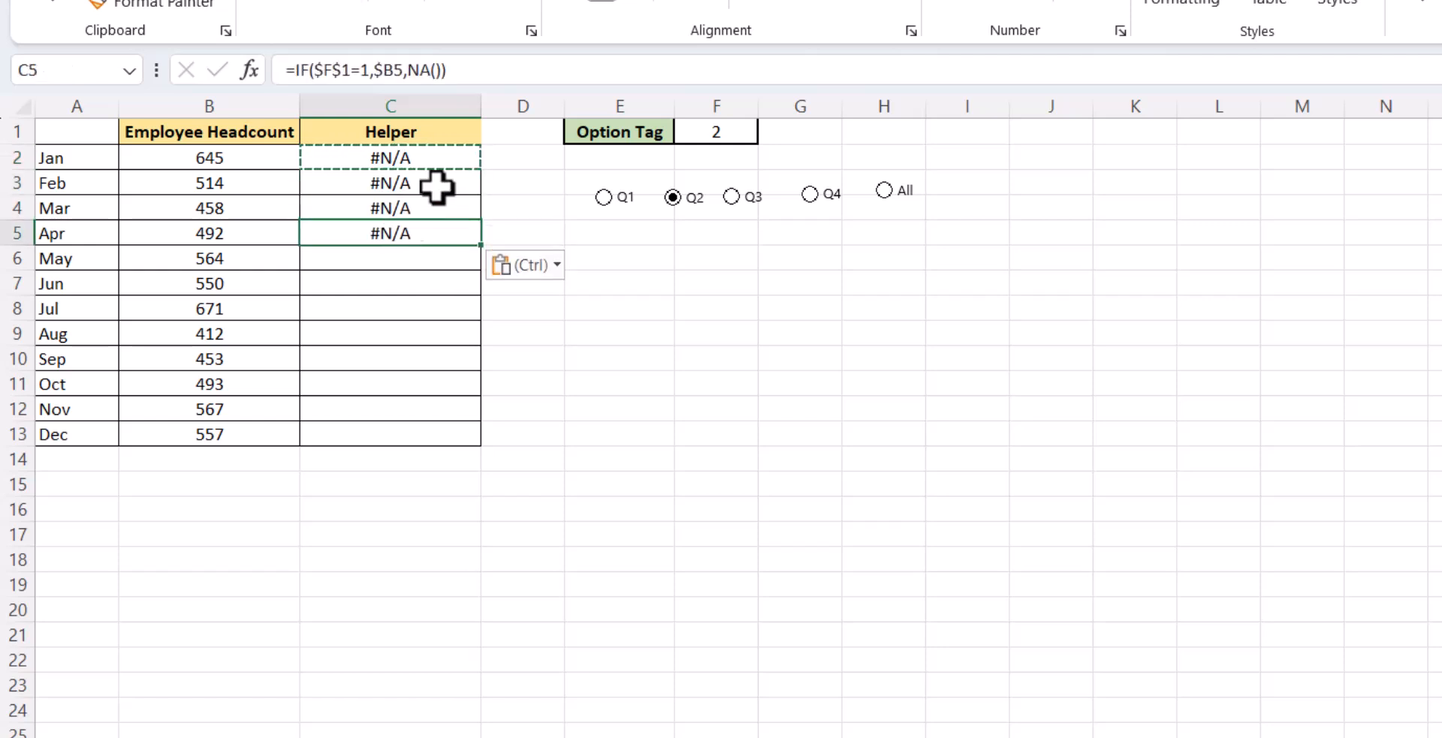
pyautogui.moveTo(365, 71); pyautogui.dragTo(371, 72)
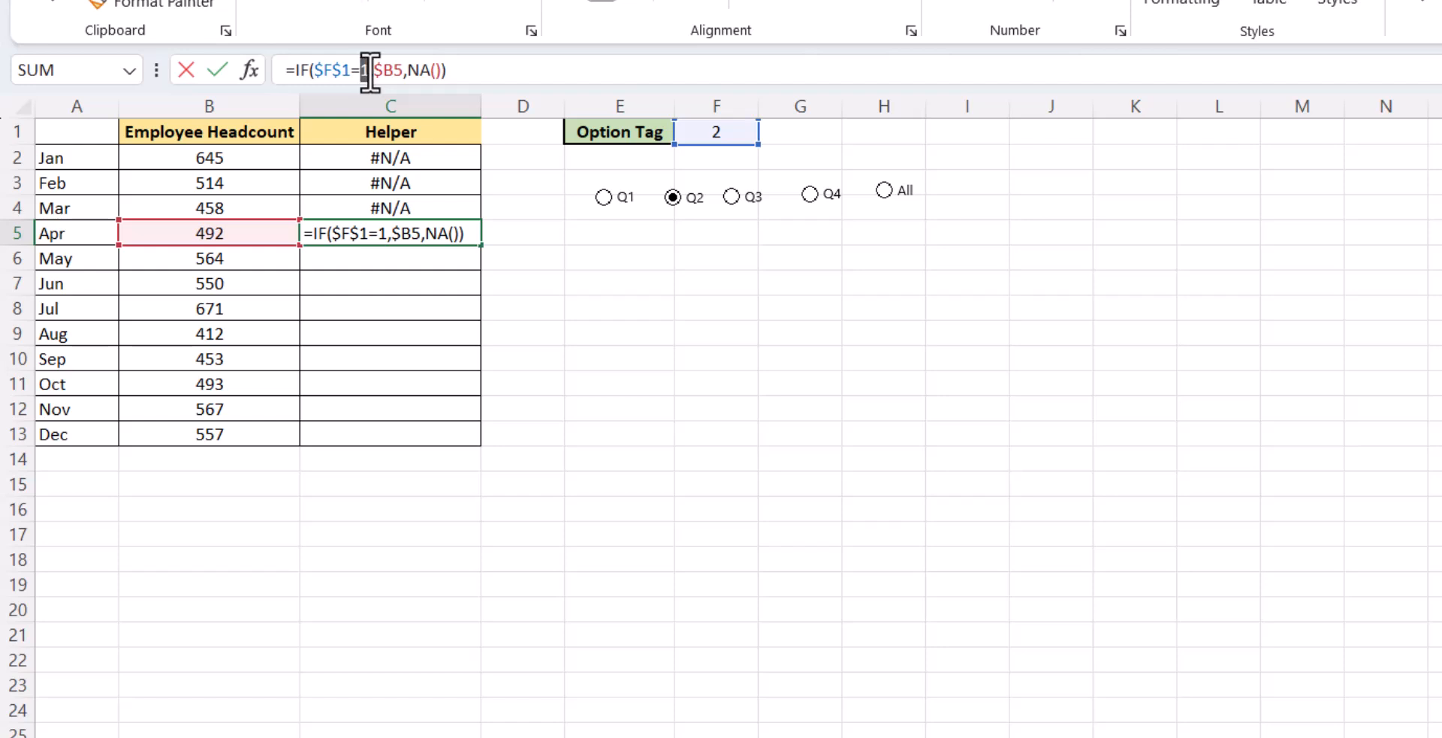
pyautogui.write('2')
pyautogui.press('Return')
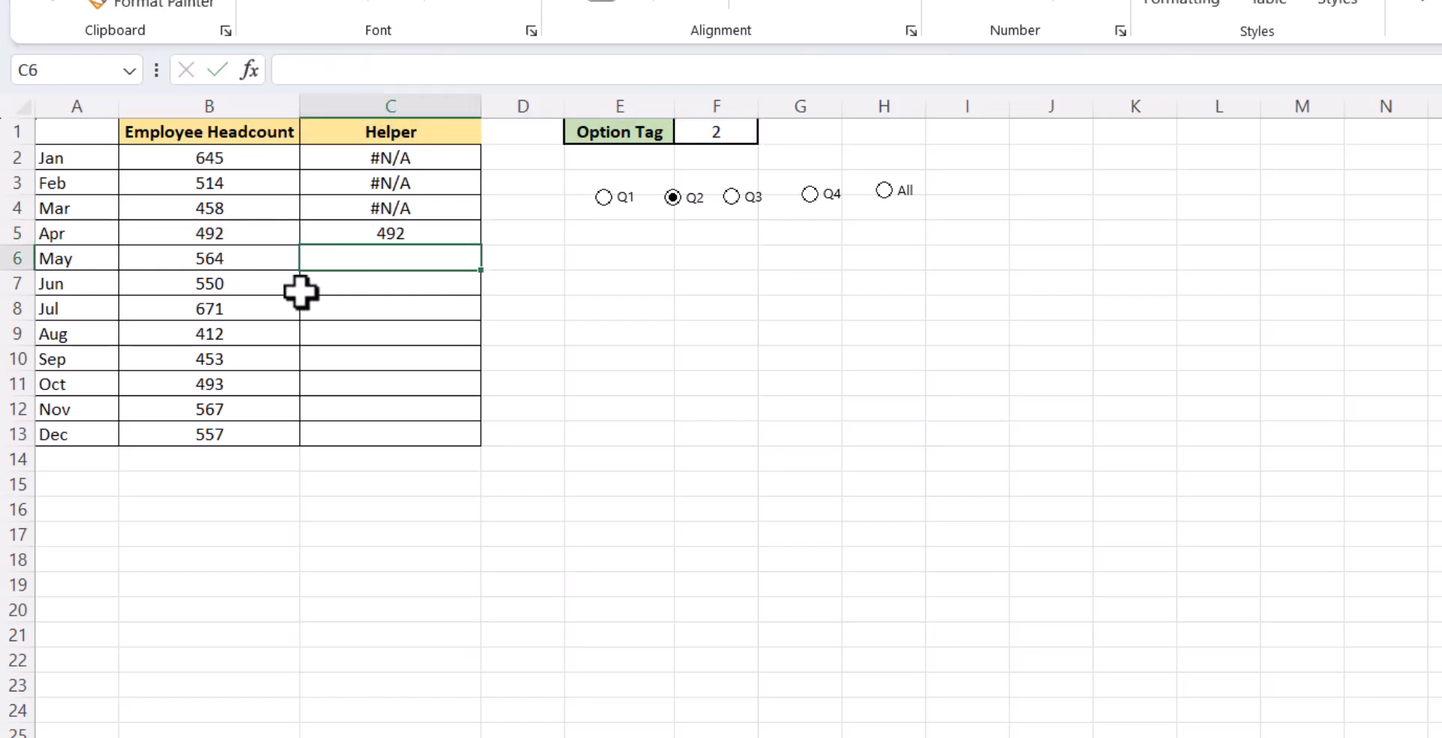
# Copy the April Helper formula from C5 into C6:C7 for May and June
pyautogui.moveTo(227, 236); pyautogui.dragTo(243, 286)
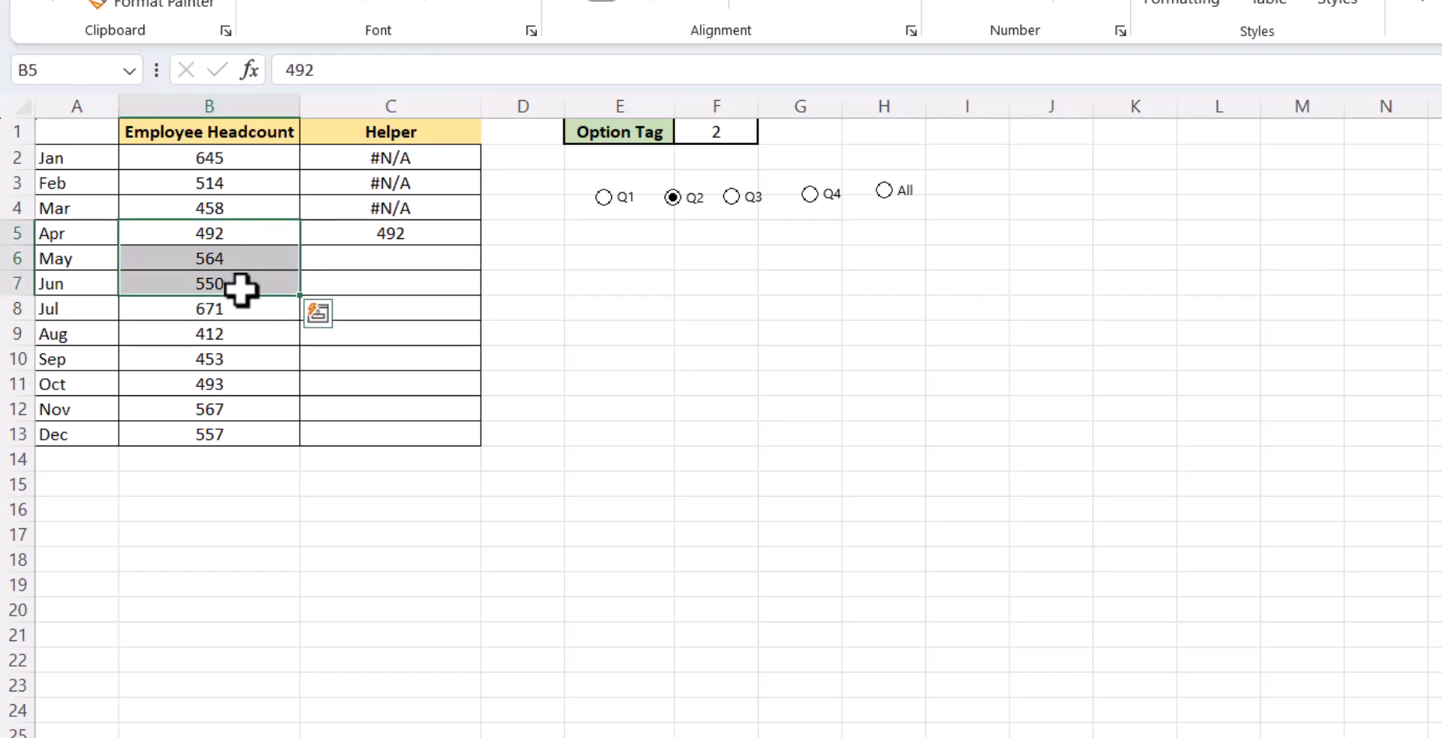
pyautogui.click(353, 236)
pyautogui.hotkey('ctrl', 'c')
pyautogui.moveTo(364, 258); pyautogui.dragTo(371, 293)
pyautogui.hotkey('ctrl', 'v')
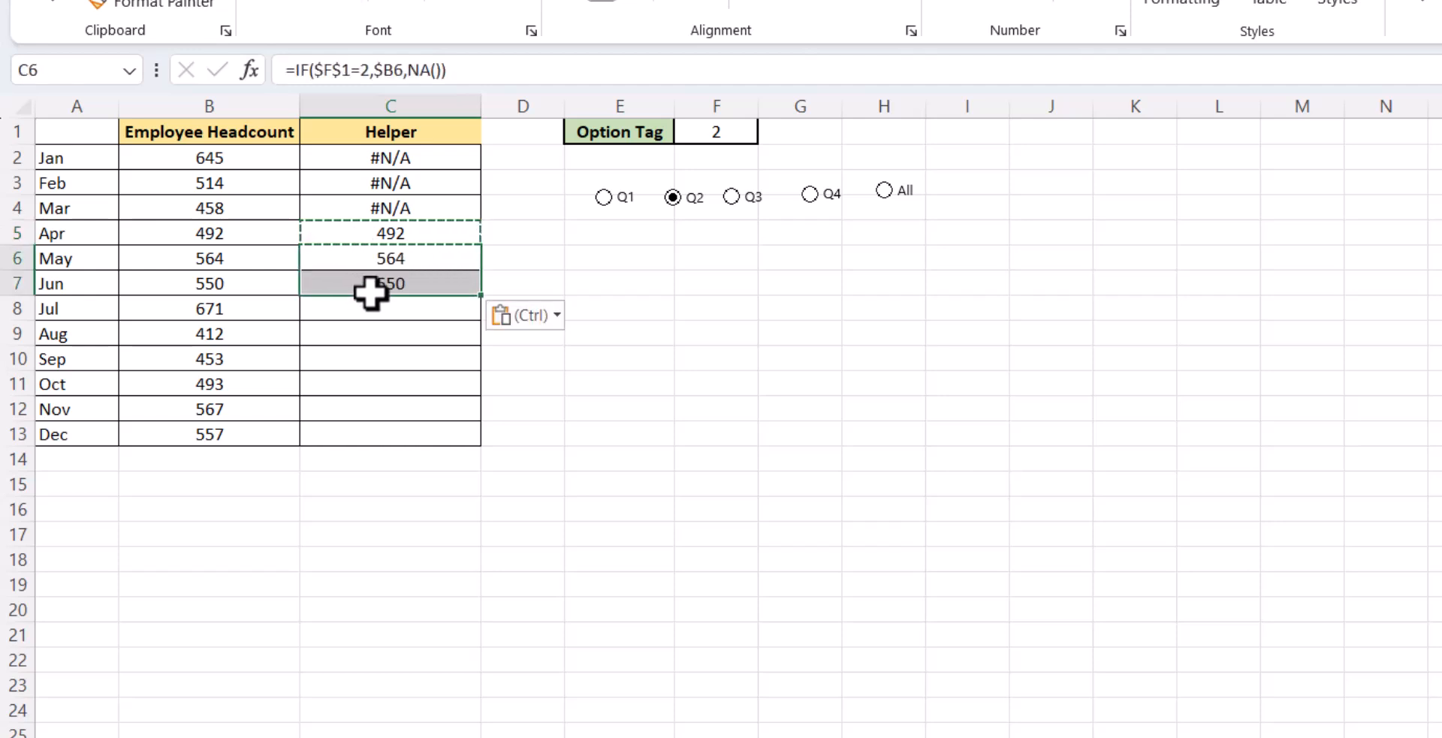
pyautogui.press('Escape')
# Copy the June Helper formula into C8 for July and change its option tag condition to $F$1=3
pyautogui.click(362, 284)
pyautogui.hotkey('ctrl', 'c')
pyautogui.click(373, 309)
pyautogui.hotkey('ctrl', 'v')
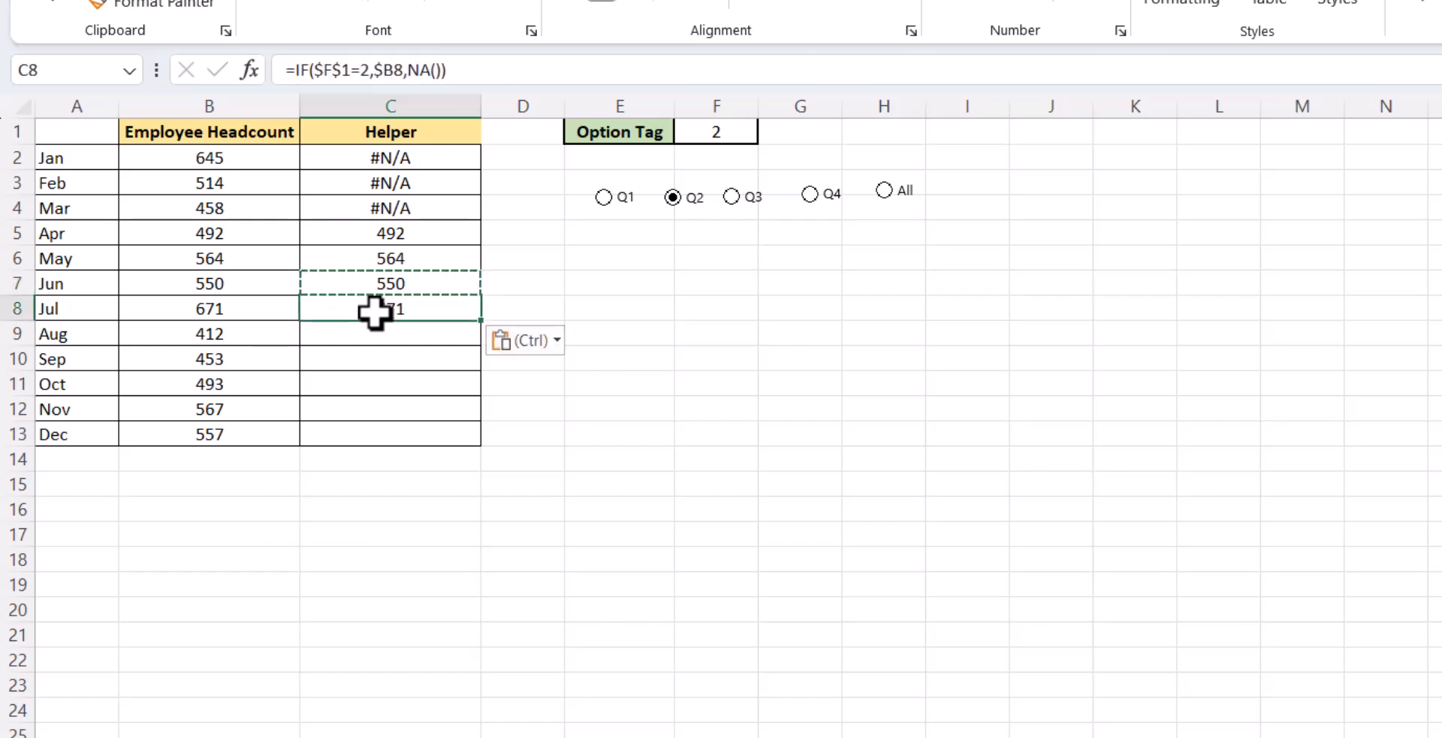
pyautogui.click(369, 70)
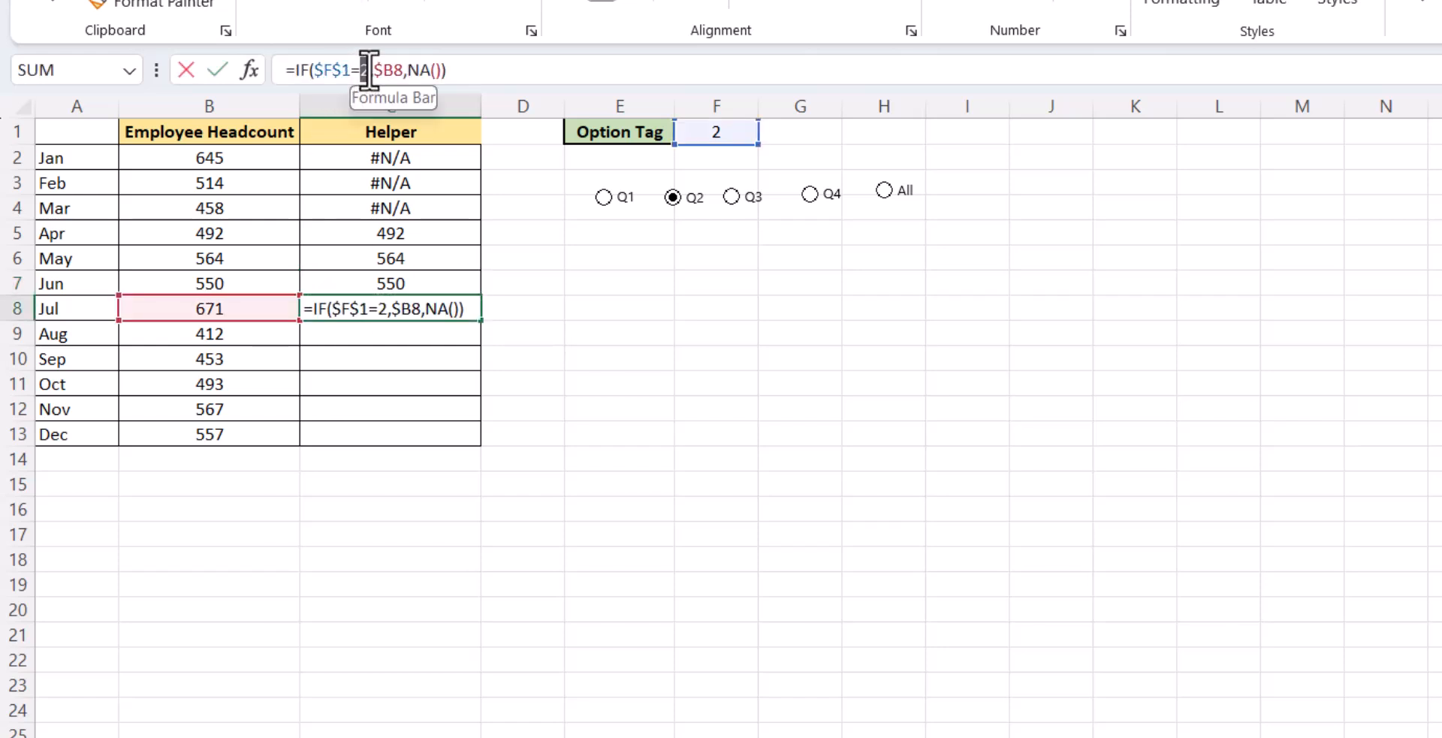
pyautogui.write('3')
pyautogui.press('Return')
# Copy the July Helper formula from C8 into C9:C10 for August and September
pyautogui.click(457, 304)
pyautogui.hotkey('ctrl', 'c')
pyautogui.click(438, 344)
pyautogui.moveTo(438, 344); pyautogui.dragTo(438, 351)
pyautogui.hotkey('ctrl', 'v')
# Copy the September Helper formula into C11 for October and change its option tag condition to $F$1=4
pyautogui.click(415, 356)
pyautogui.hotkey('ctrl', 'c')
pyautogui.click(425, 386)
pyautogui.hotkey('ctrl', 'v')
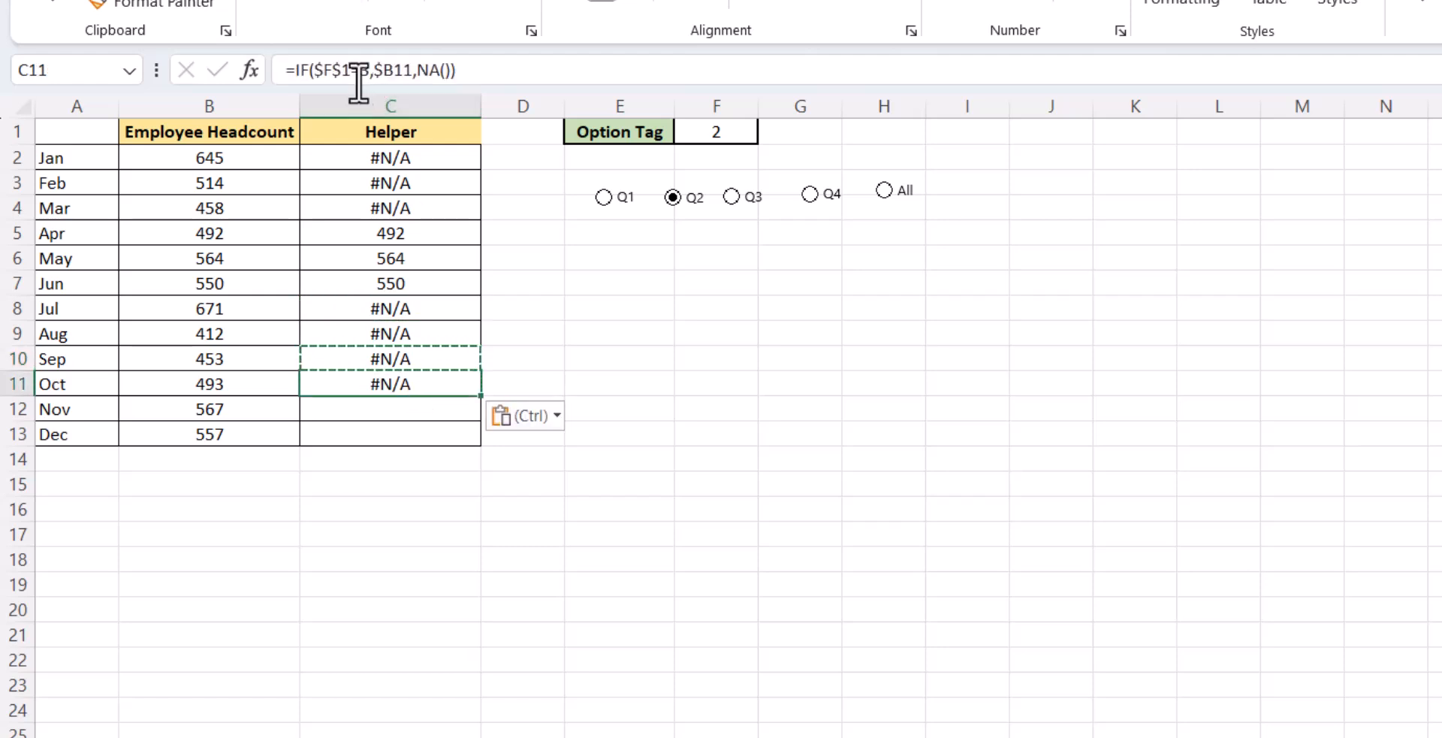
pyautogui.doubleClick(364, 70)
pyautogui.write('4')
# Copy the October Helper formula from C11 into C12:C13 for November and December
pyautogui.click(460, 372)
pyautogui.hotkey('ctrl', 'c')
pyautogui.moveTo(455, 412); pyautogui.dragTo(460, 433)
pyautogui.hotkey('ctrl', 'v')
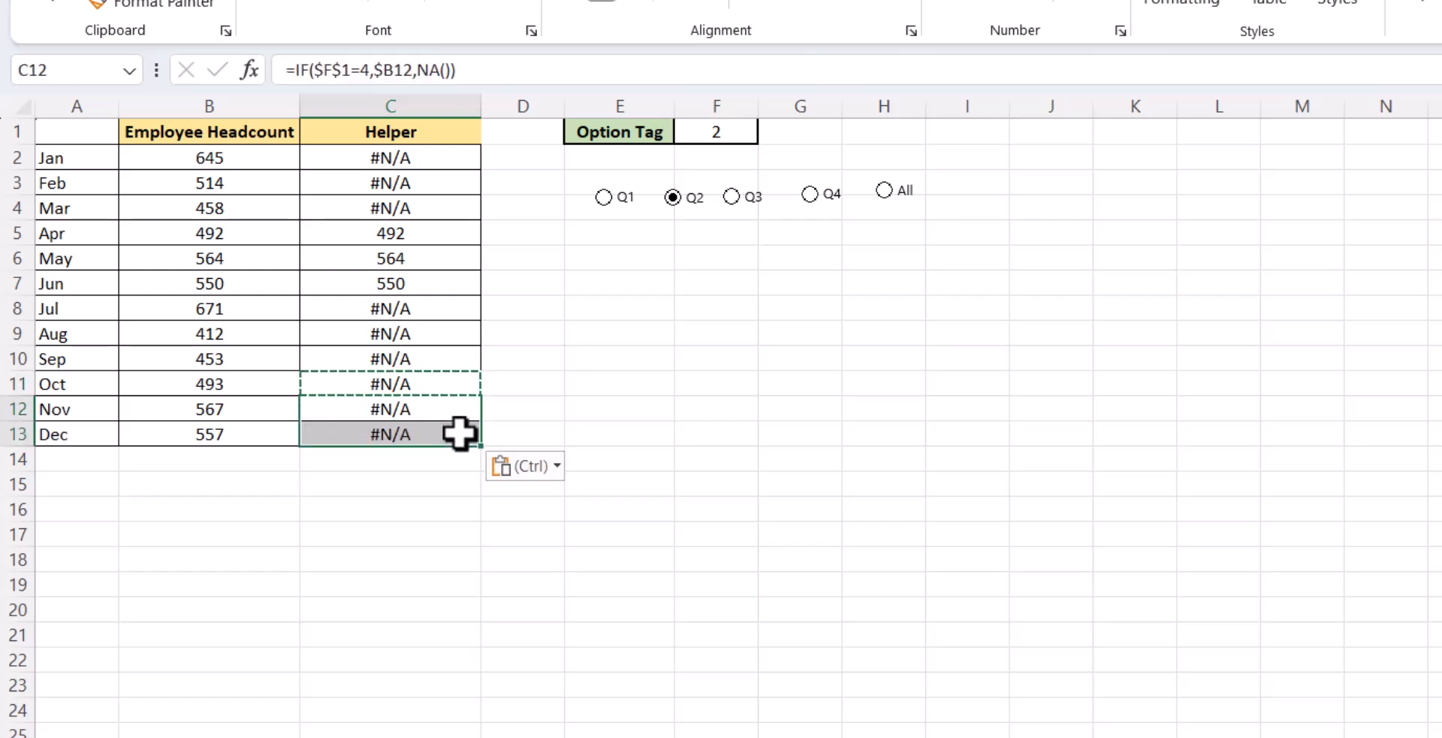
pyautogui.press('Escape')
pyautogui.click(591, 383)
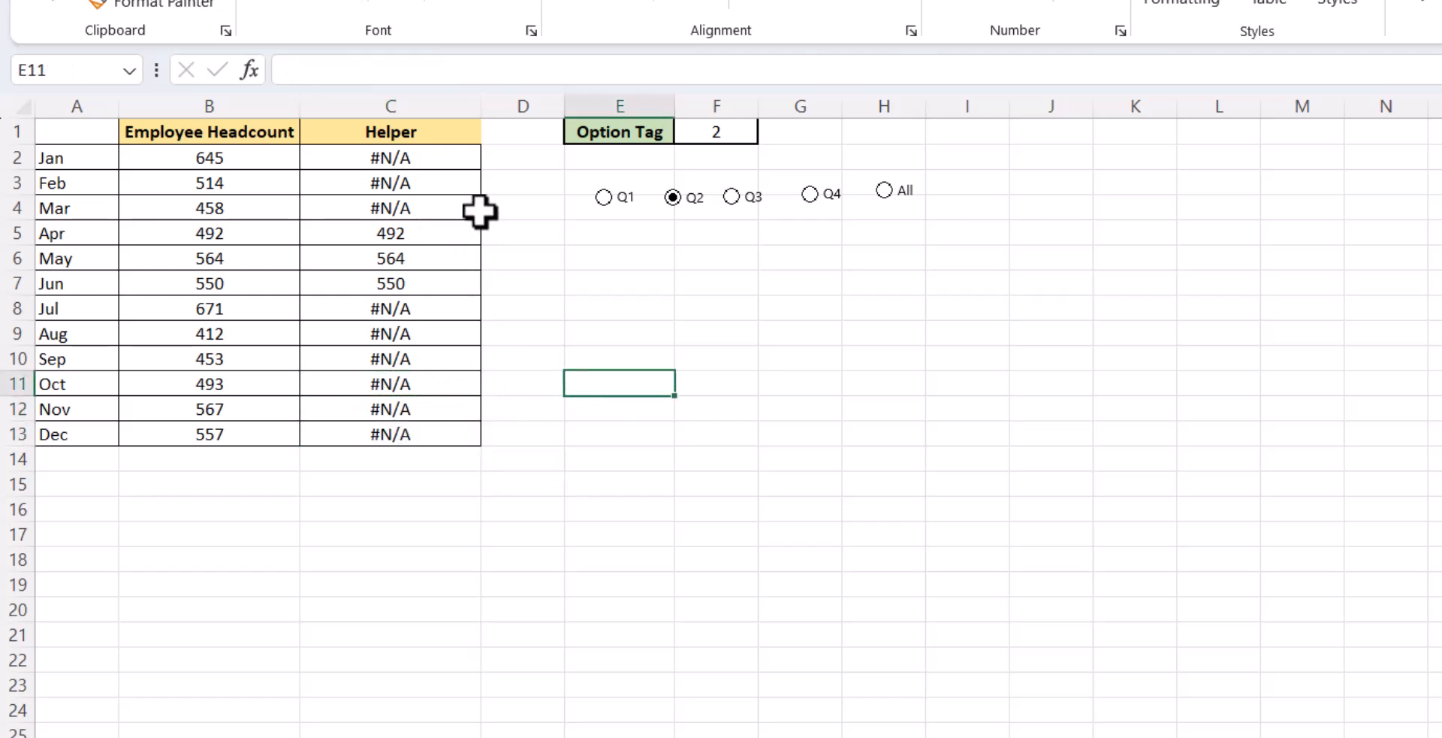
# Test the Helper column with the Q1, Q4 and All options and inspect the January formula in C2
pyautogui.click(603, 199)
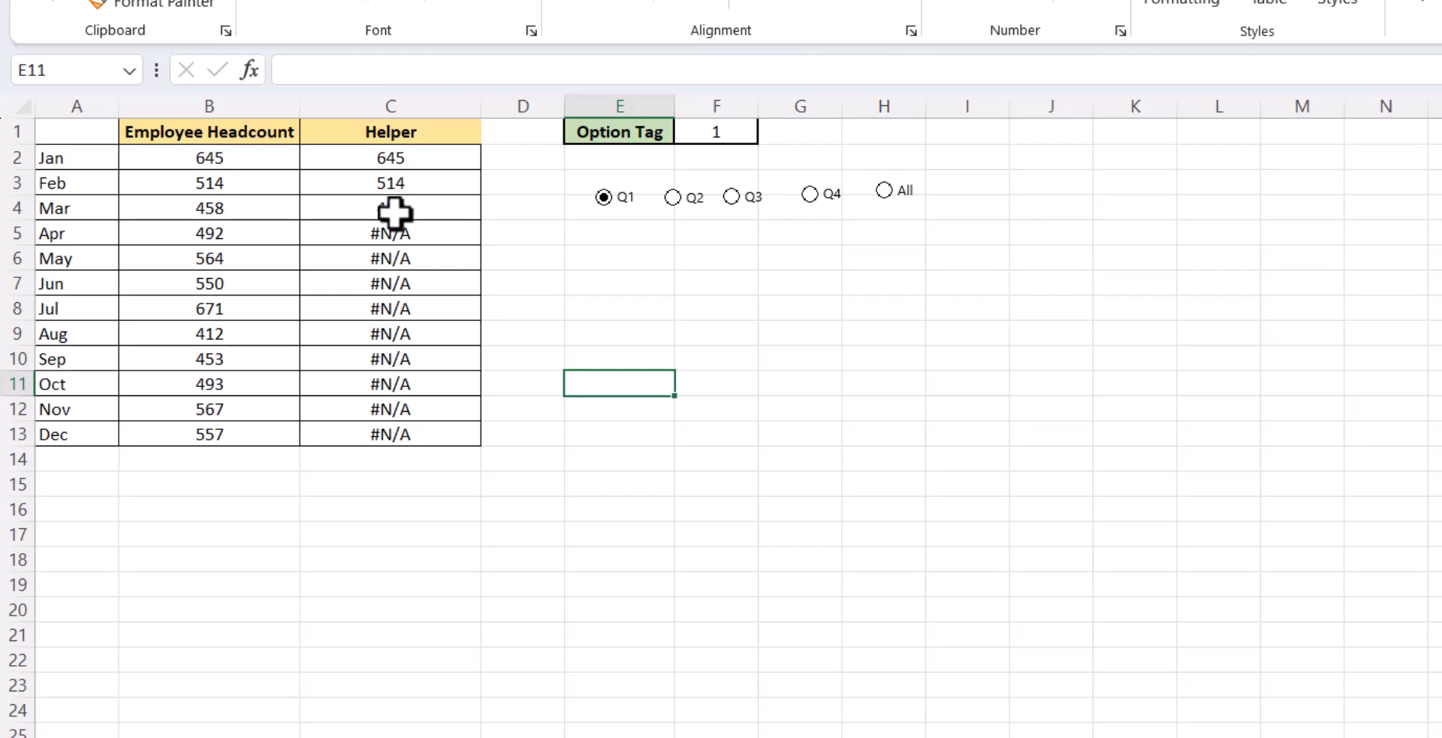
pyautogui.click(806, 210)
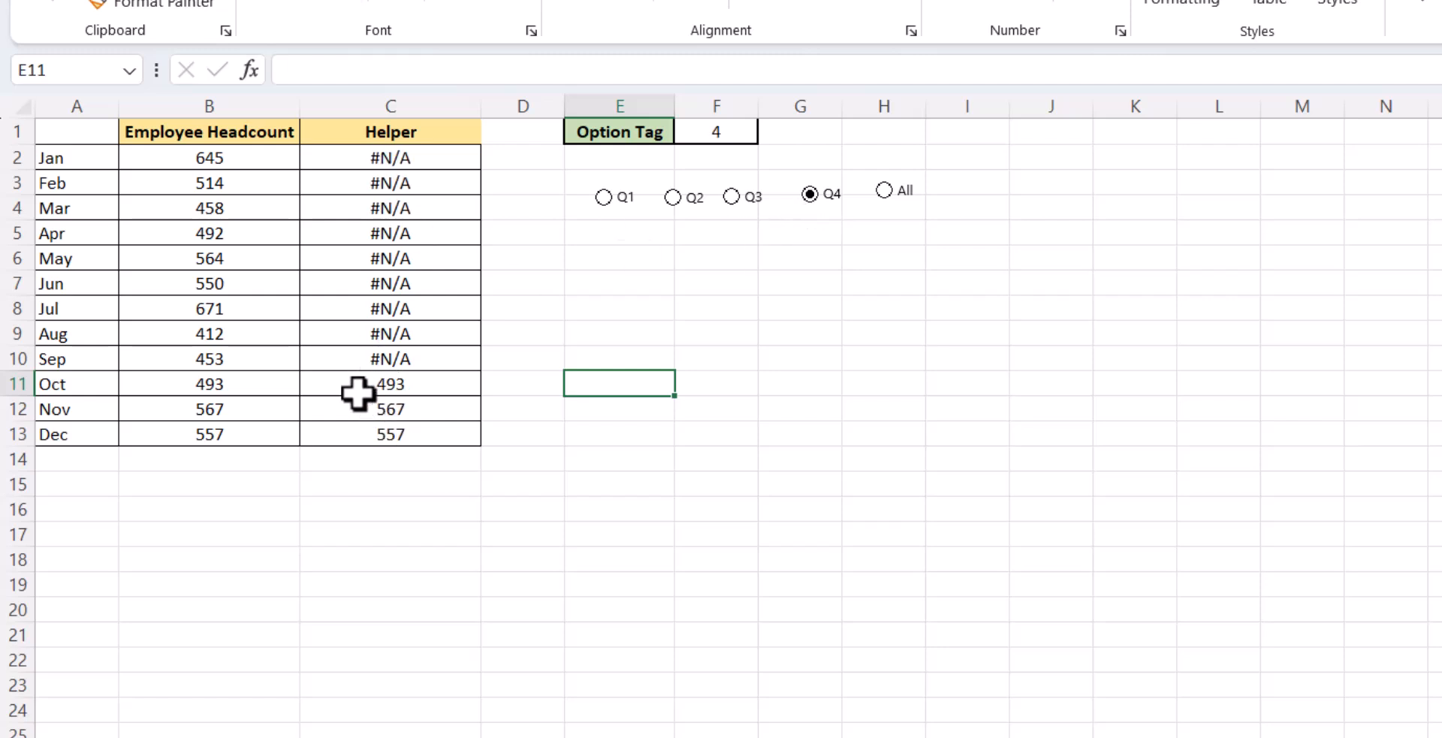
pyautogui.click(884, 191)
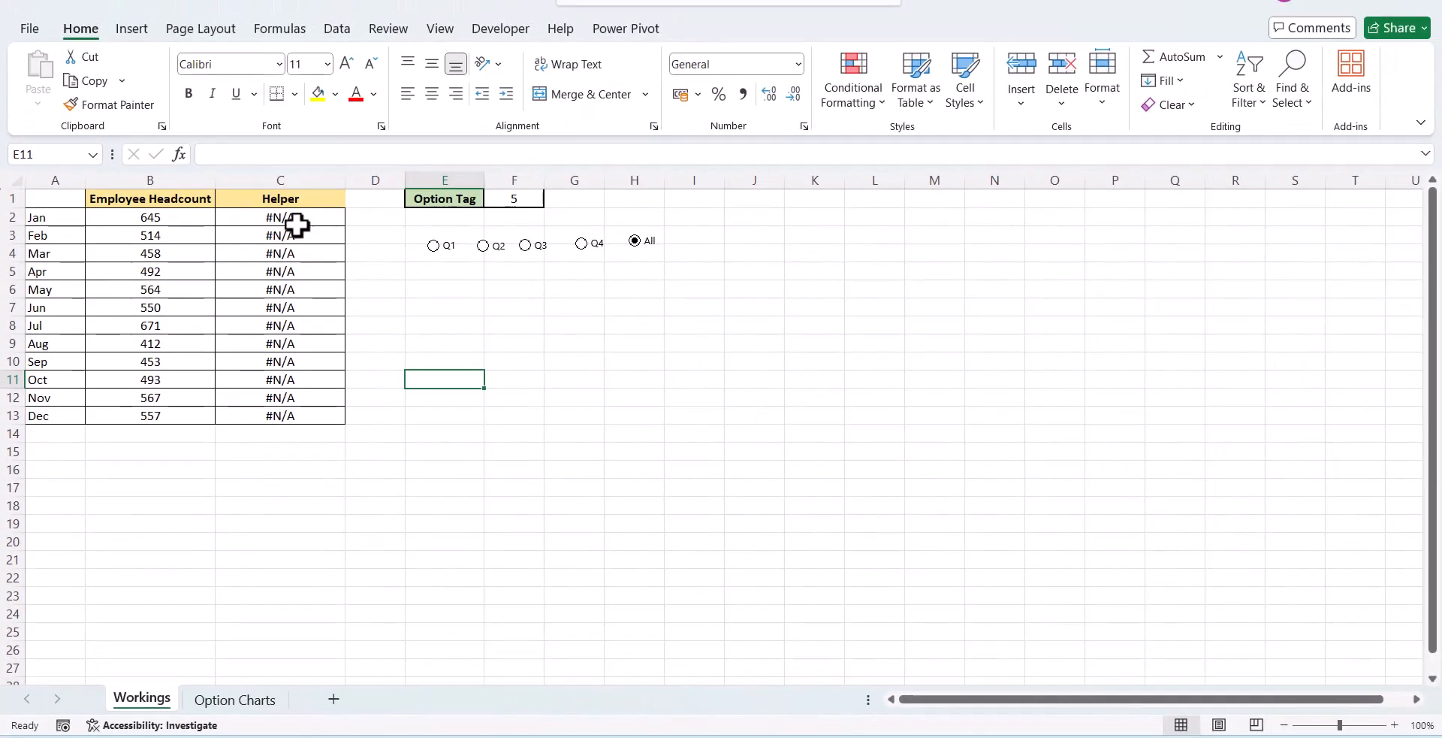
pyautogui.click(412, 164)
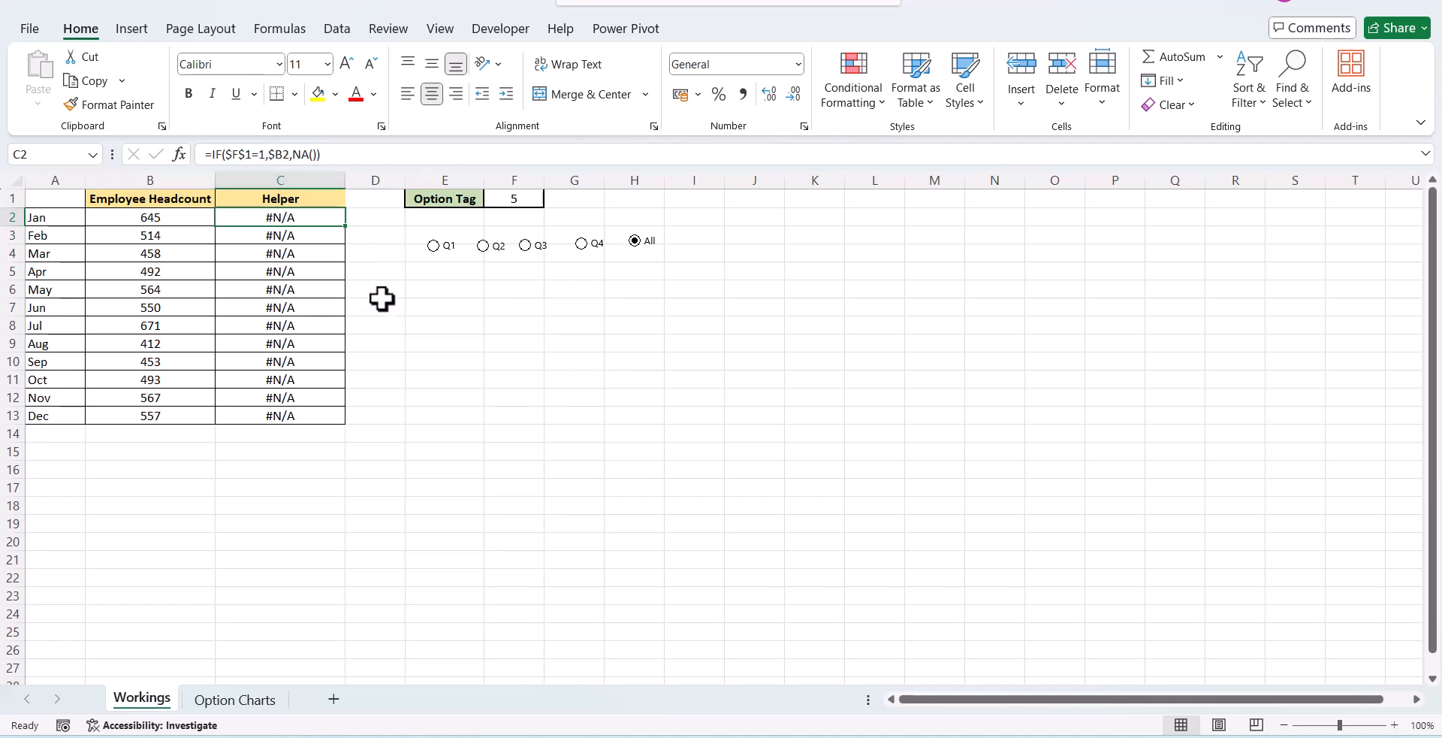
pyautogui.click(413, 342)
# Insert a 2-D clustered column chart from A1:C13 and place it just below the option buttons
pyautogui.moveTo(75, 198); pyautogui.dragTo(281, 416)
pyautogui.click(134, 30)
pyautogui.click(573, 52)
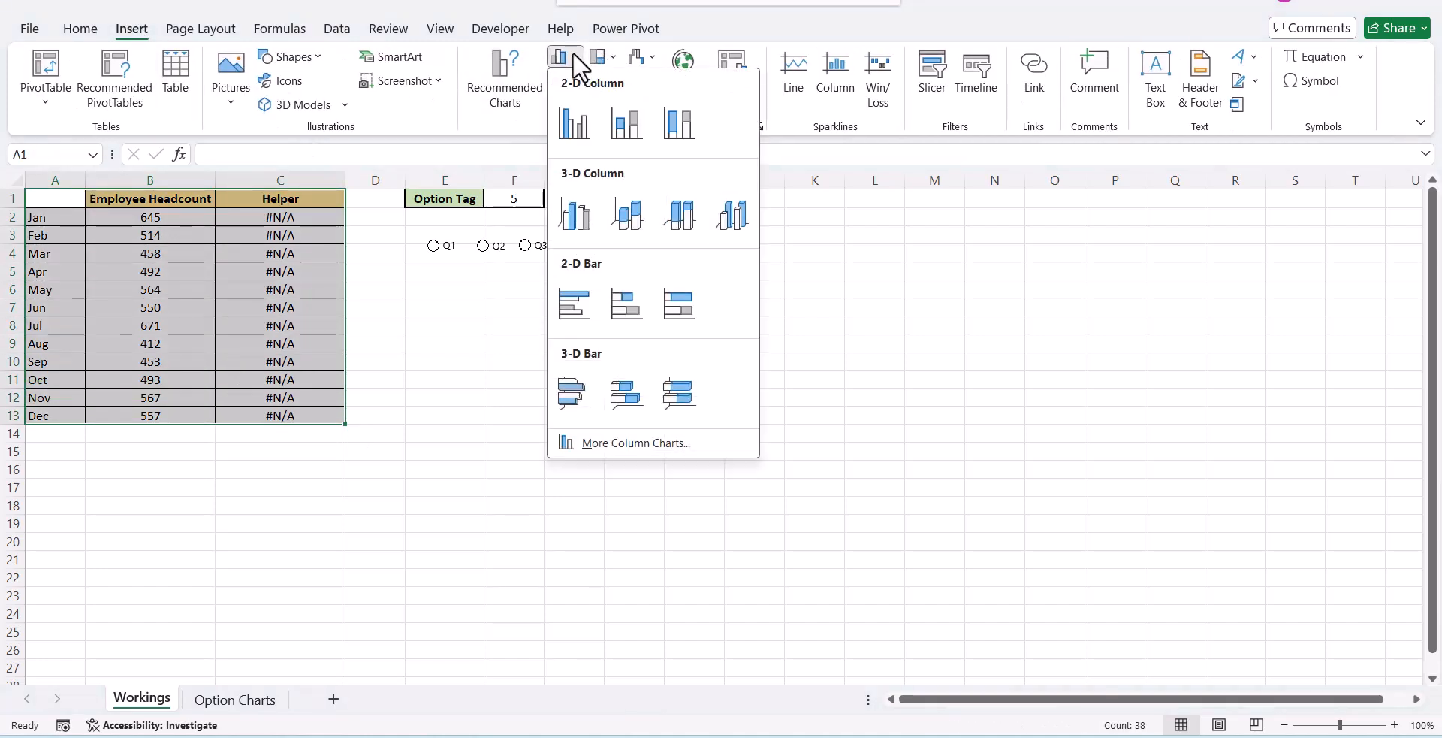
pyautogui.click(583, 119)
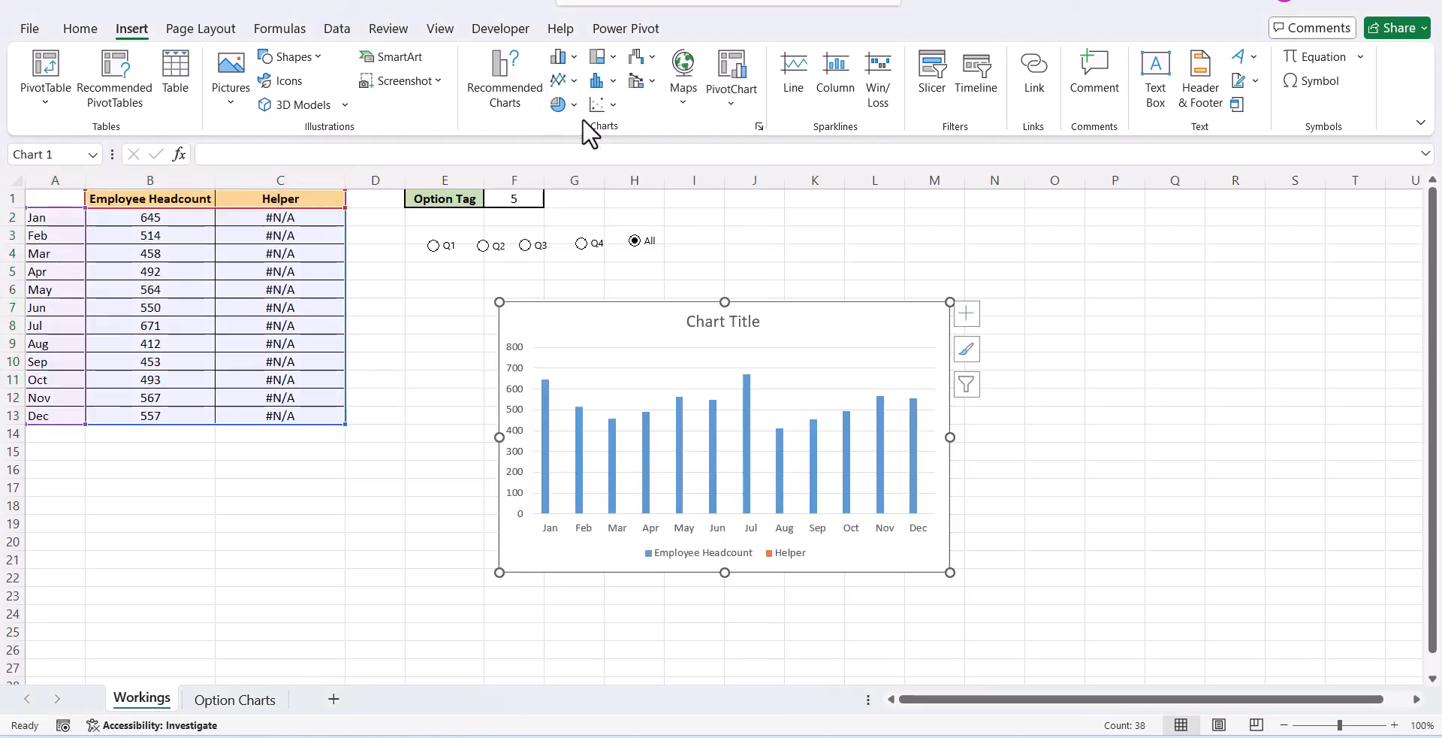
pyautogui.moveTo(704, 314); pyautogui.dragTo(748, 279)
# Choose the Q1 option and format the Helper series with 100% series overlap and 46% gap width
pyautogui.click(435, 247)
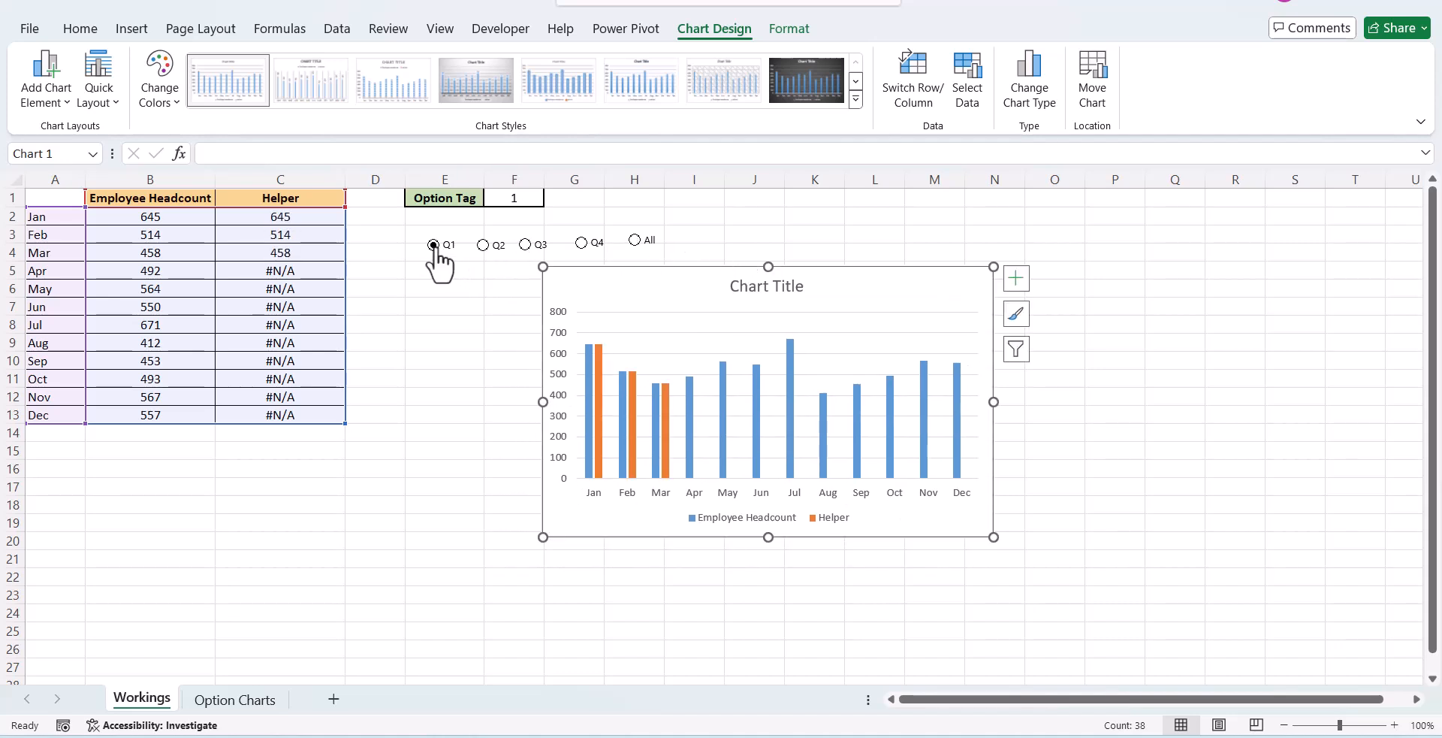
pyautogui.click(667, 452)
pyautogui.rightClick(666, 453)
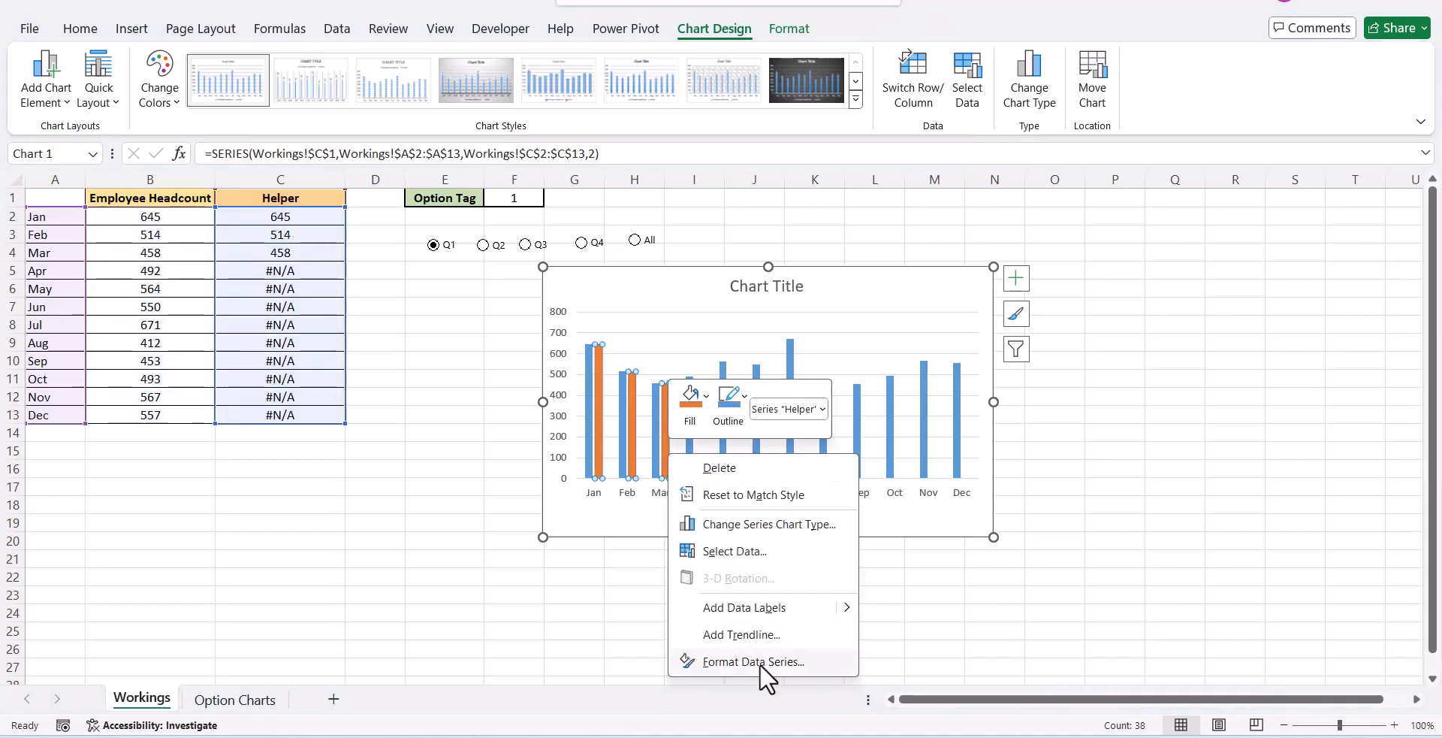
pyautogui.click(760, 664)
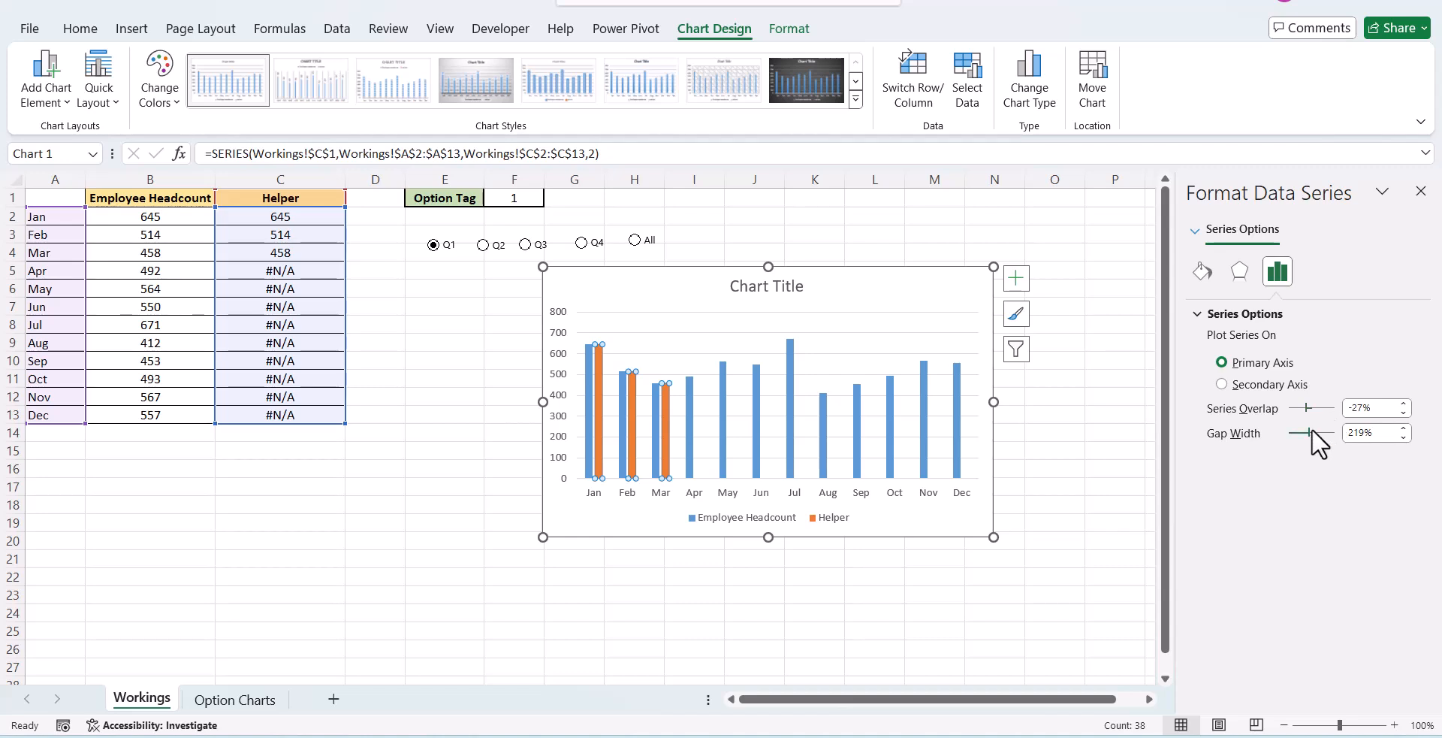
pyautogui.moveTo(1303, 433); pyautogui.dragTo(1293, 434)
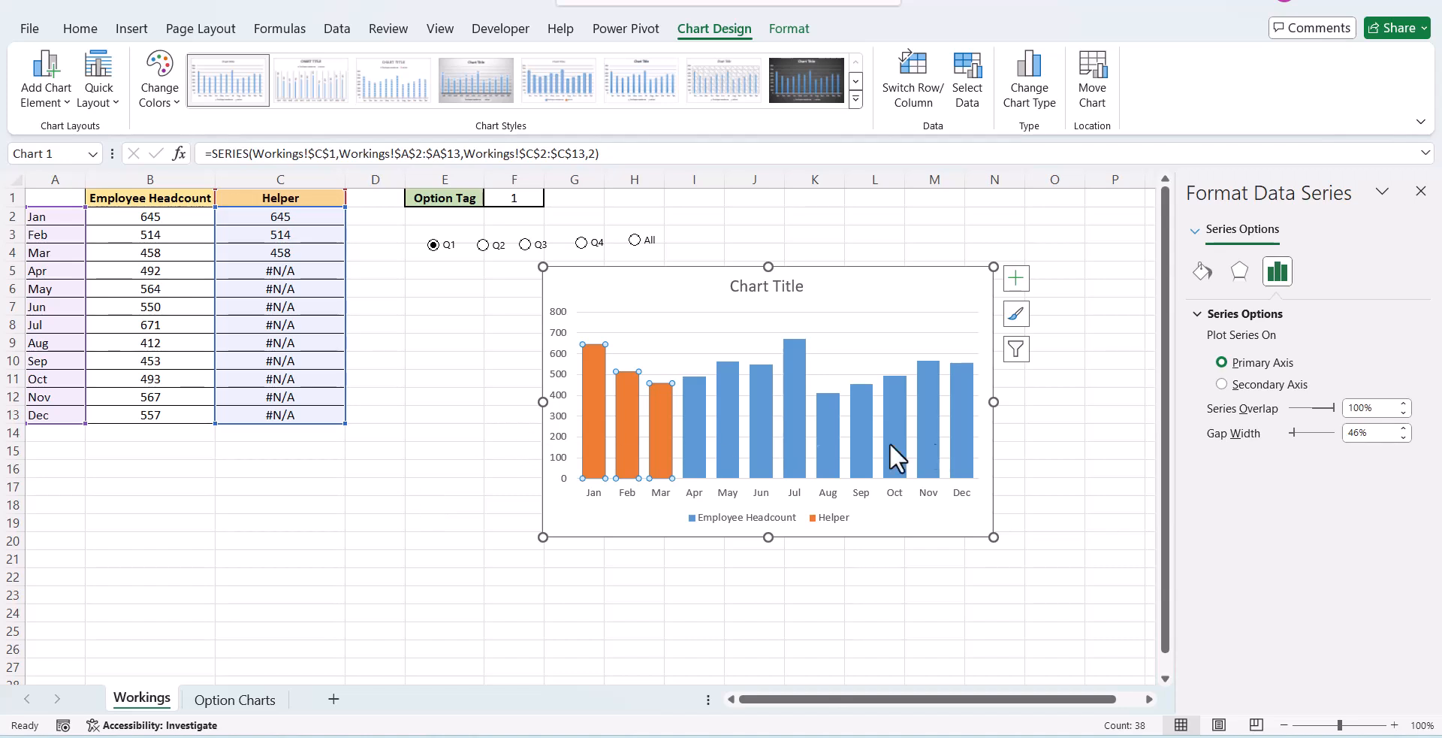
# Remove the gridlines, vertical axis, legend and title from the headcount chart
pyautogui.moveTo(935, 444)
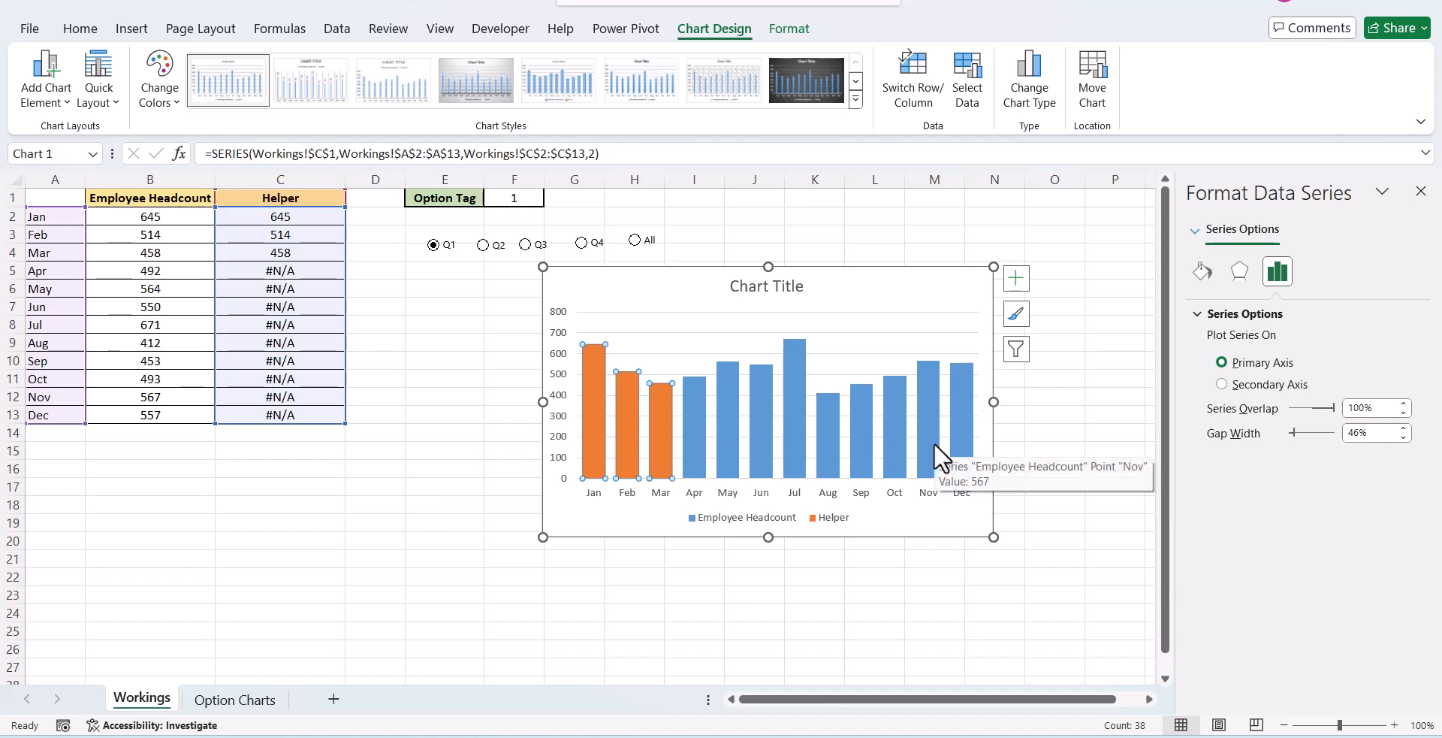
pyautogui.click(864, 354)
pyautogui.press('Escape')
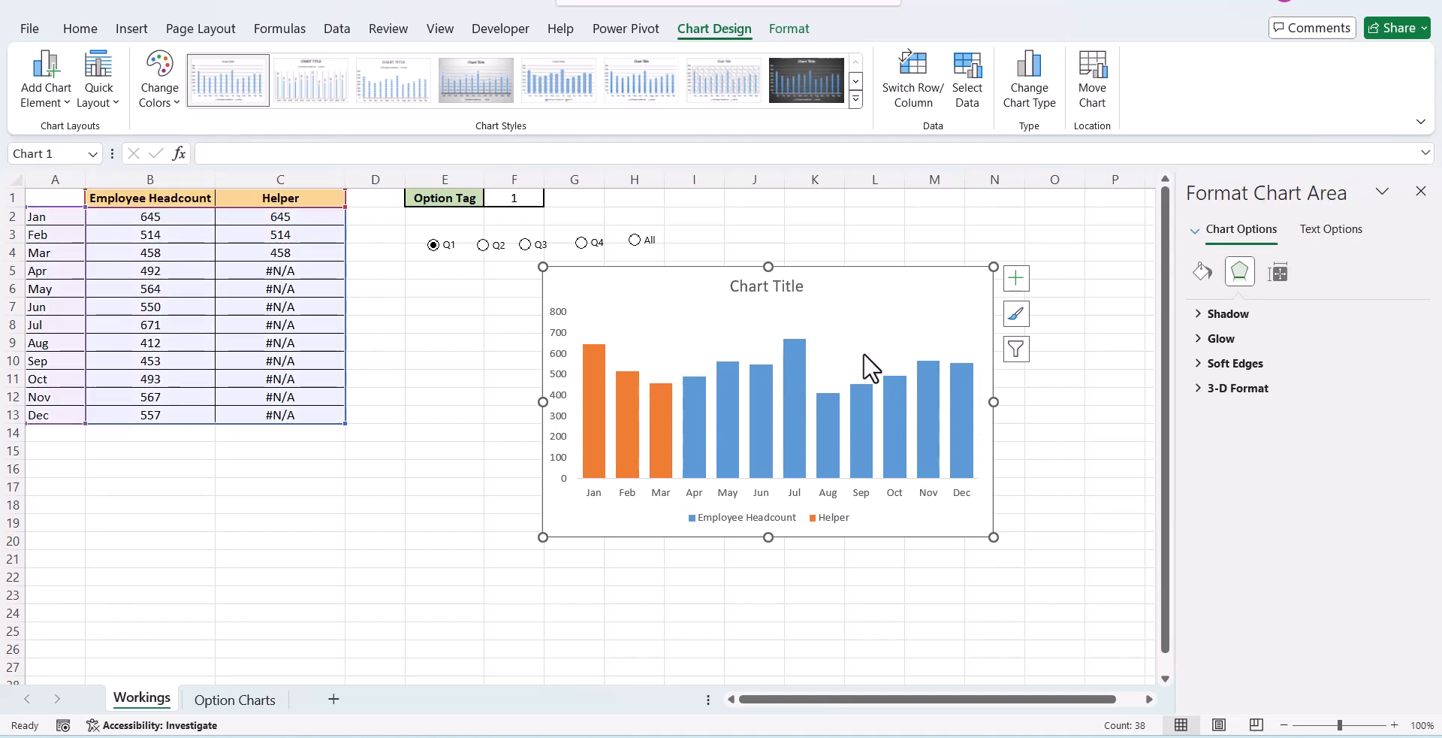
pyautogui.click(554, 372)
pyautogui.press('Delete')
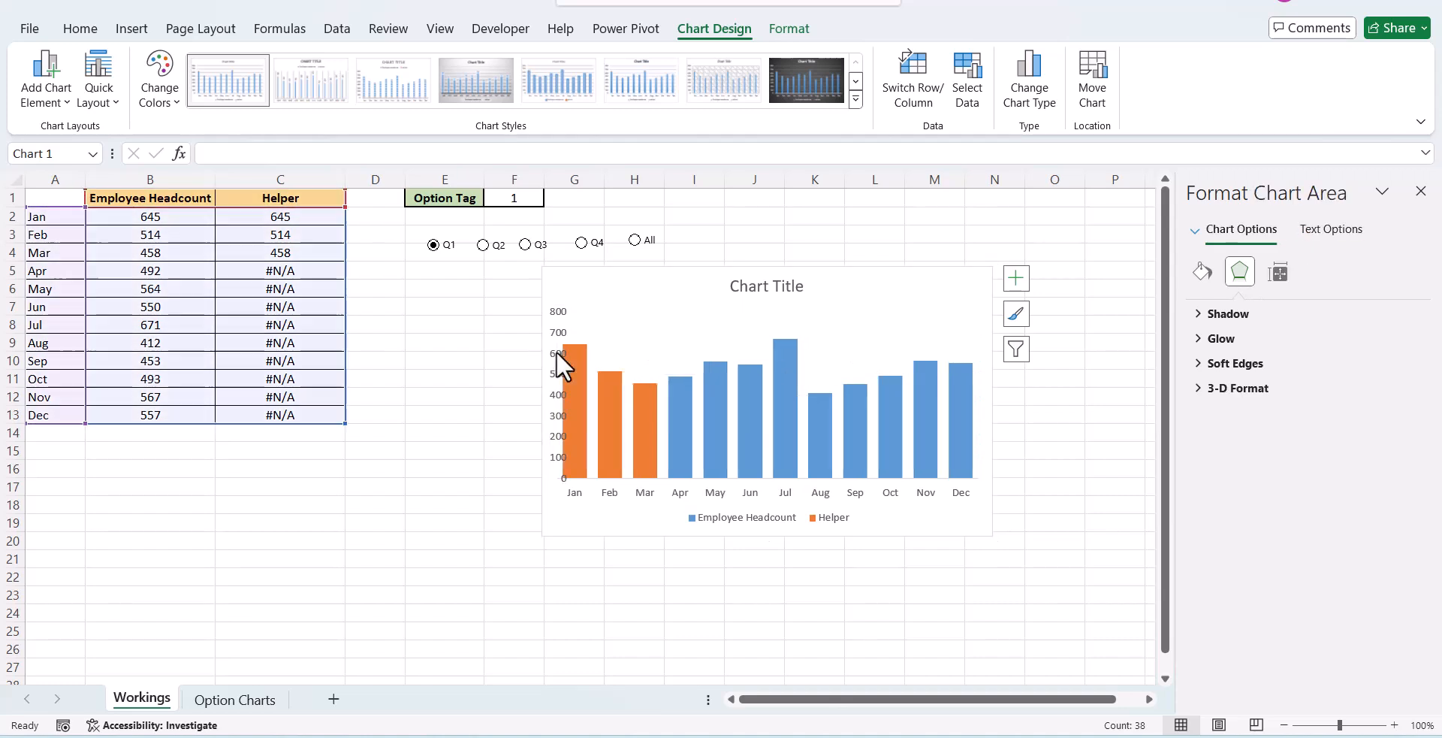
pyautogui.click(706, 519)
pyautogui.press('Delete')
pyautogui.click(730, 294)
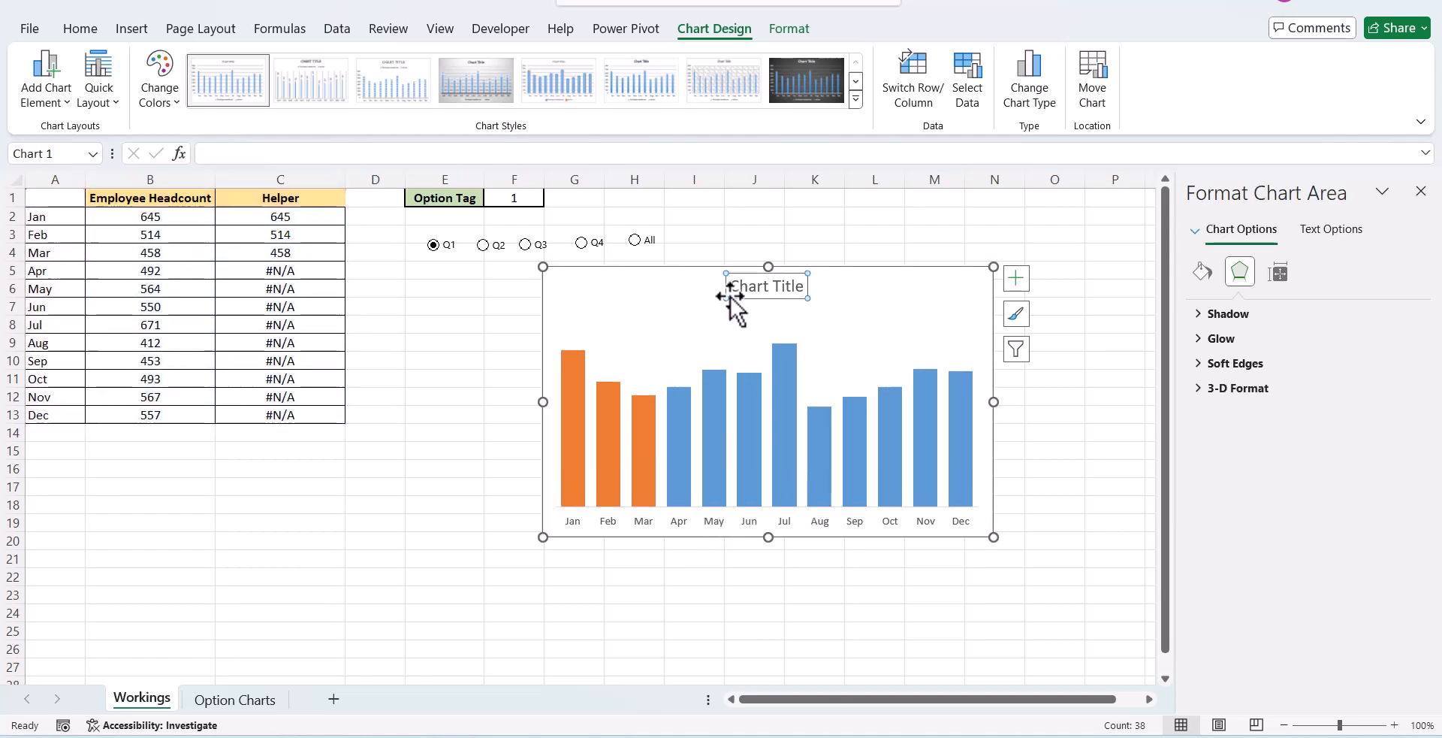
pyautogui.press('Delete')
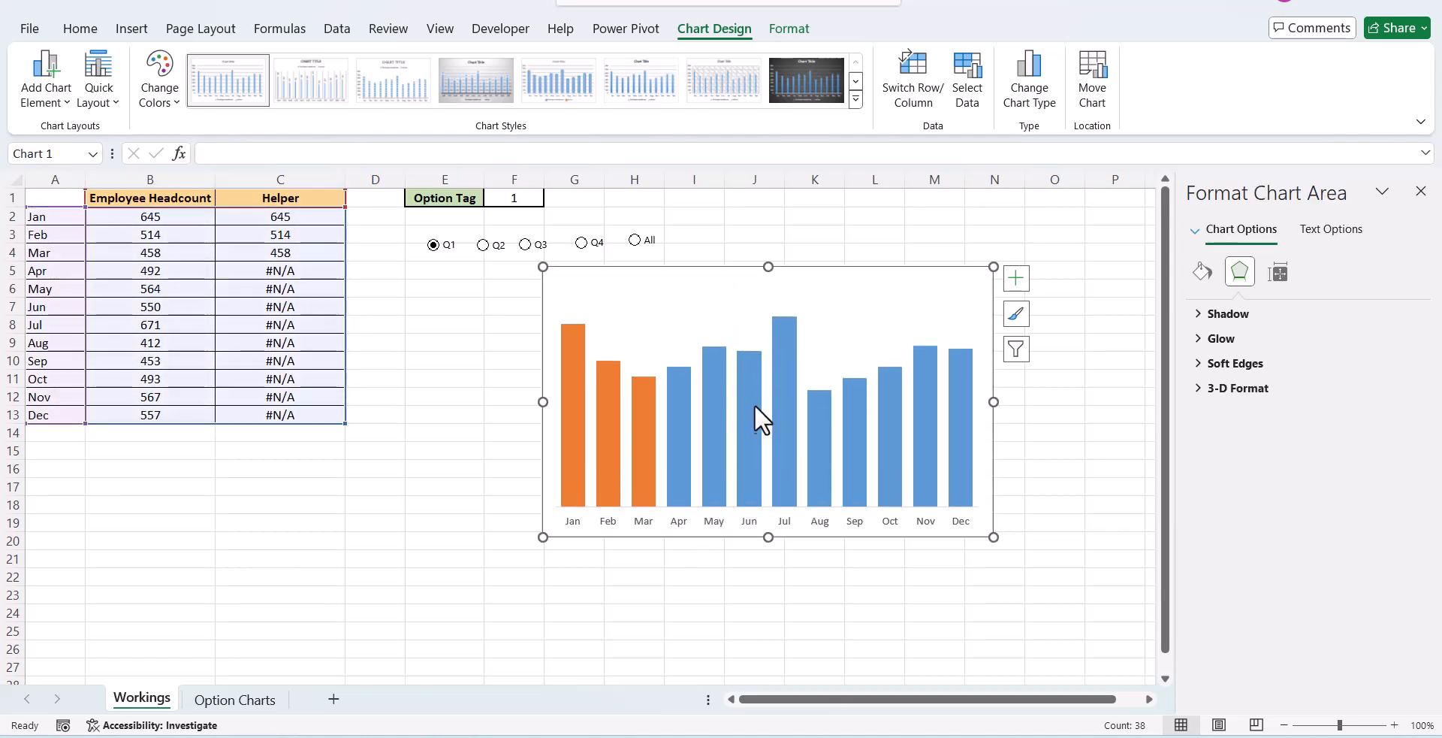
# Fill the Employee Headcount series columns with the standard light green colour
pyautogui.click(774, 454)
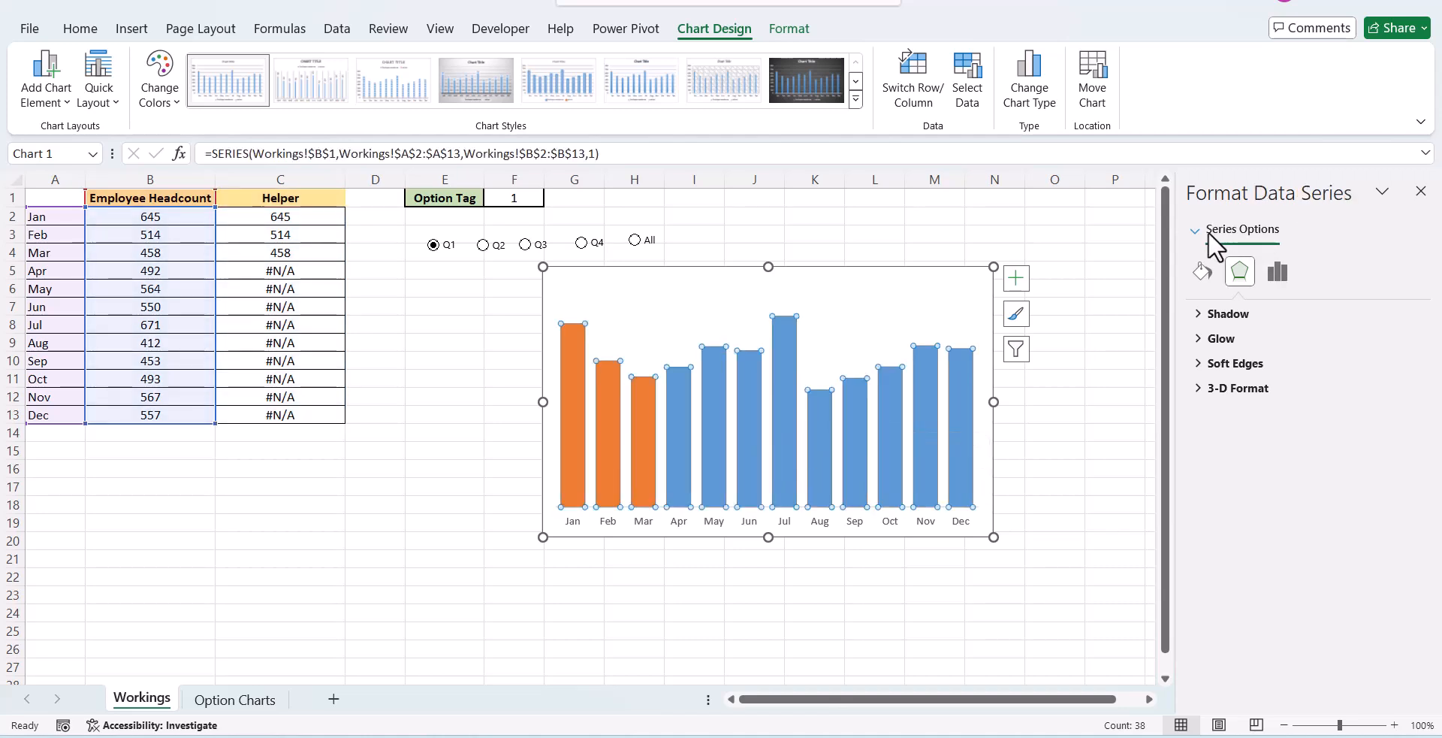
pyautogui.click(1214, 234)
pyautogui.click(1253, 328)
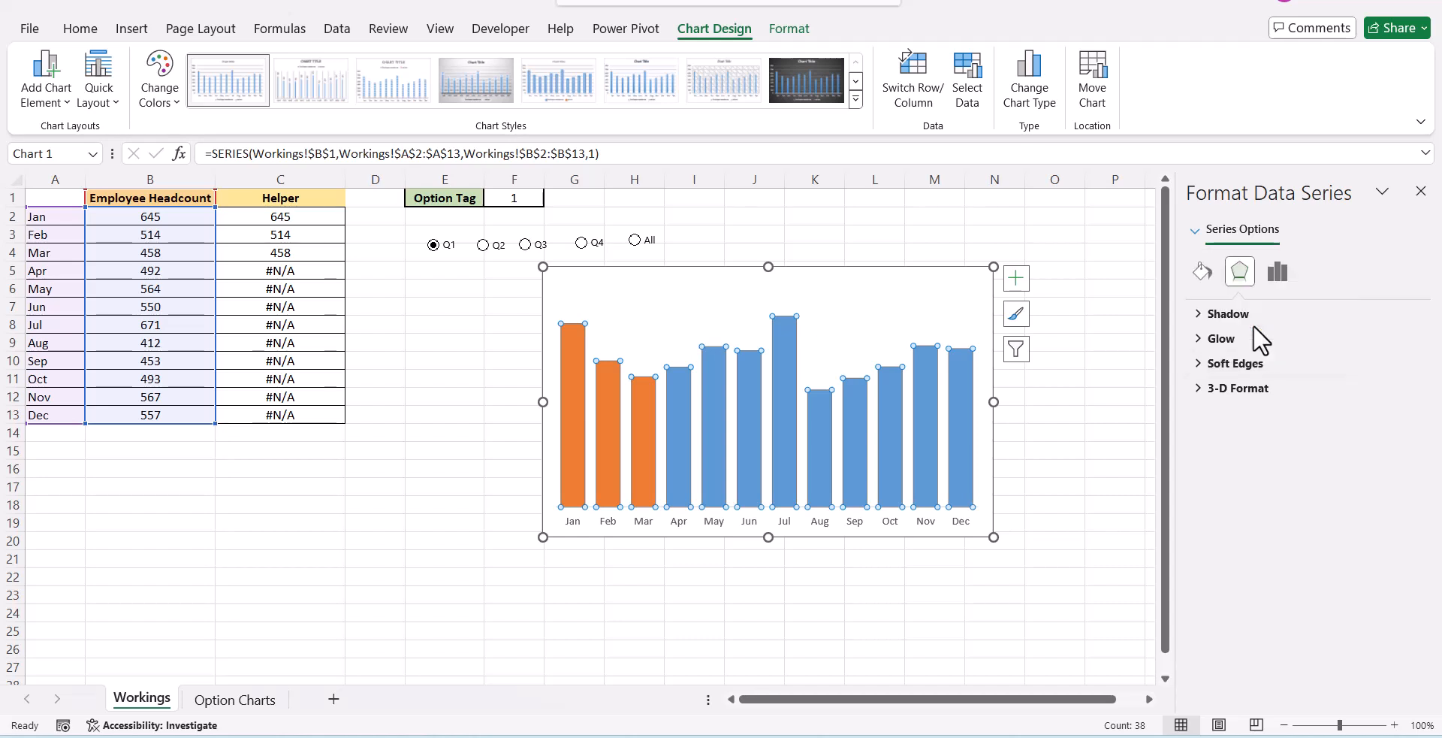
pyautogui.click(1204, 273)
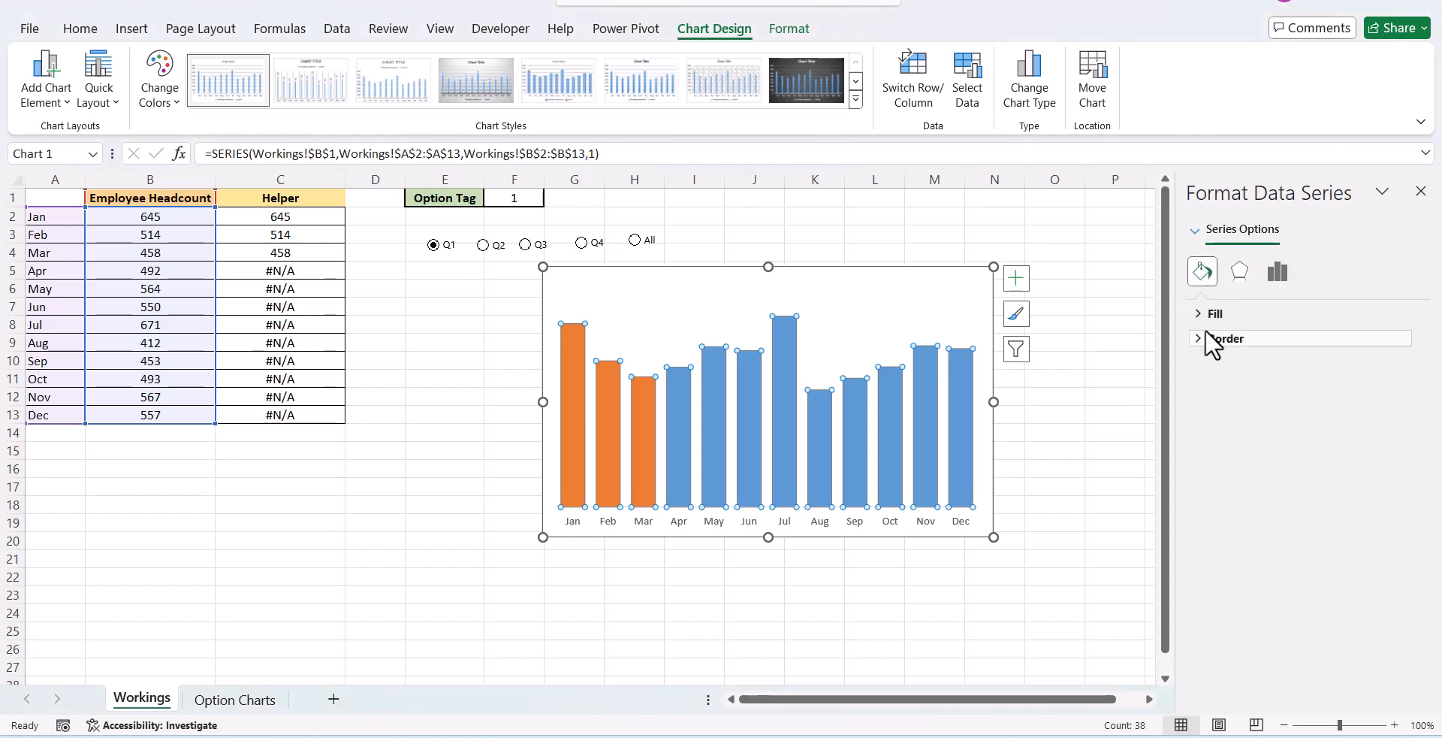
pyautogui.click(1196, 314)
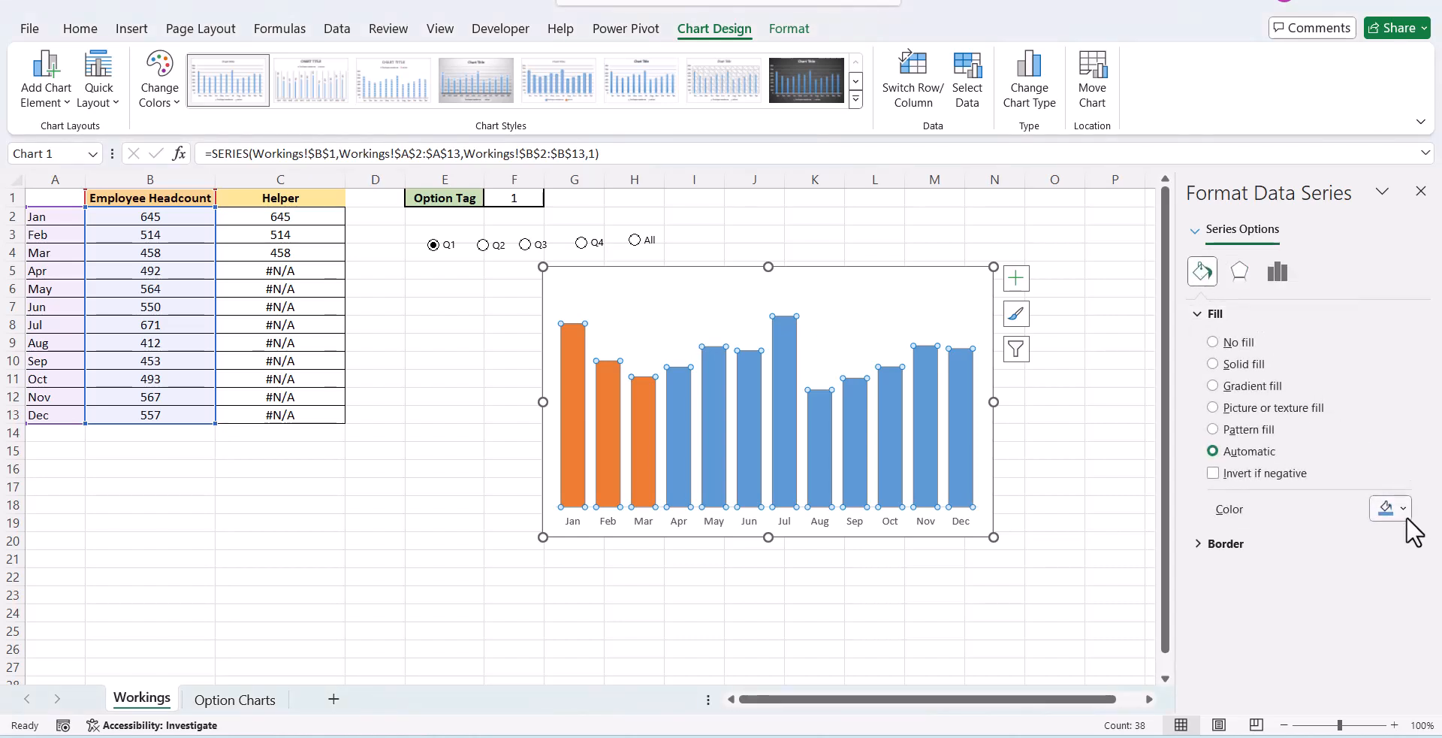
pyautogui.click(1396, 508)
pyautogui.click(1356, 459)
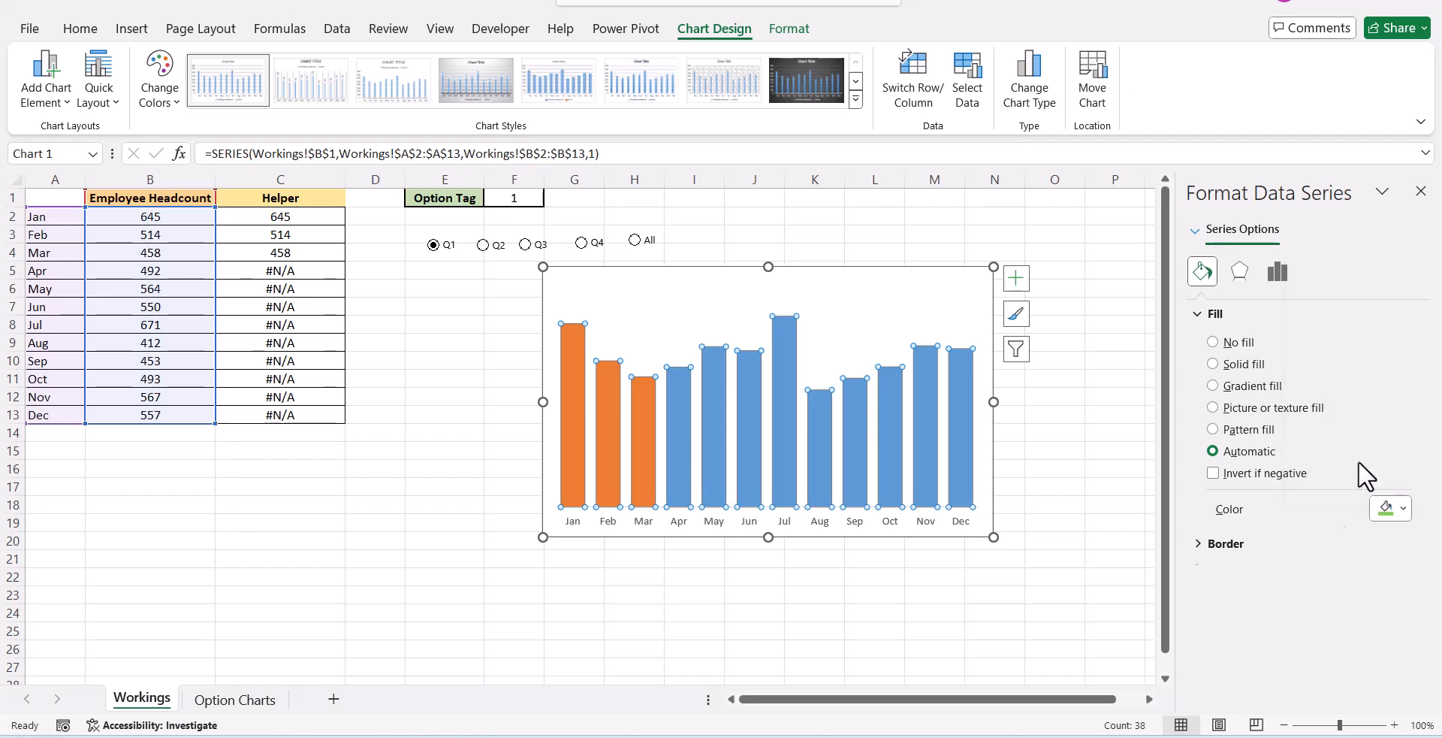
# Fill the Helper series columns with the standard blue colour and deselect the chart
pyautogui.click(1202, 232)
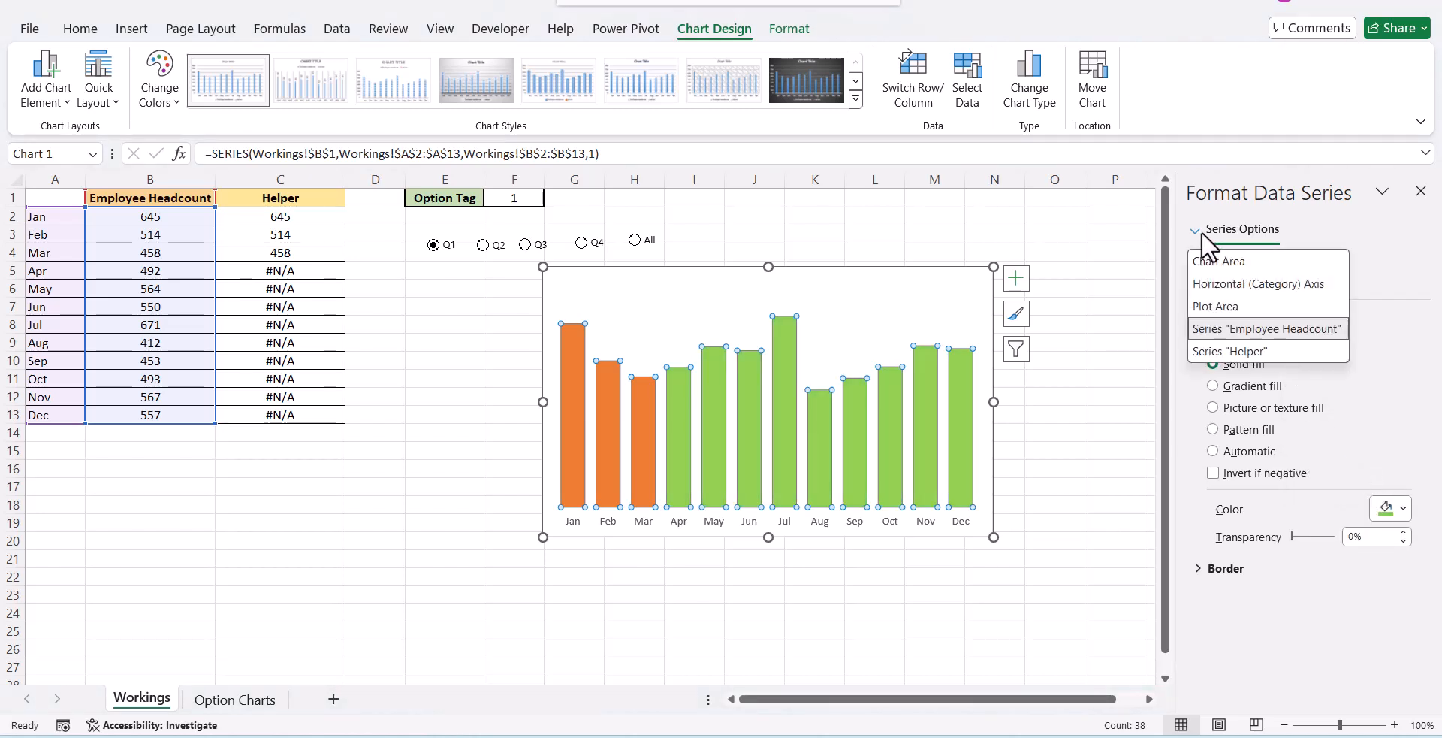
pyautogui.click(1245, 353)
pyautogui.click(1401, 506)
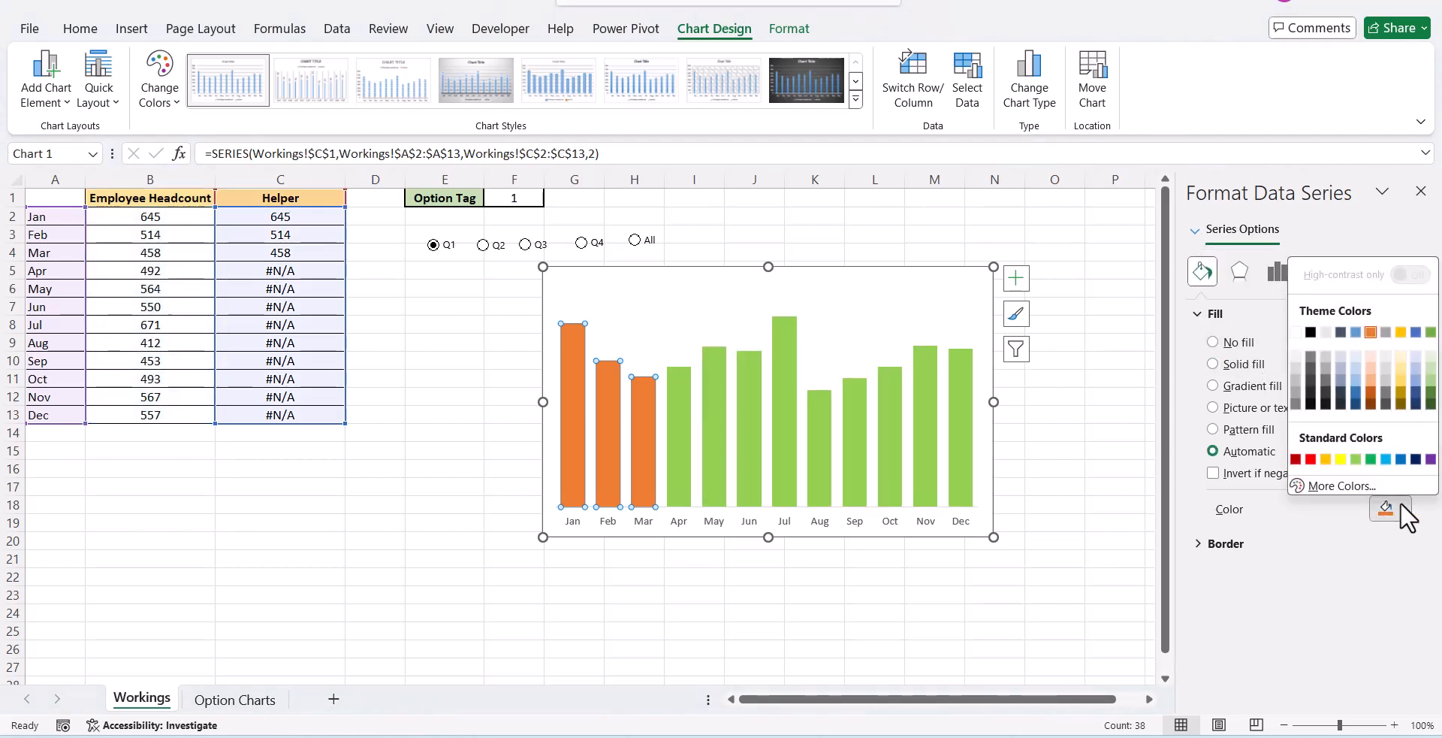
pyautogui.click(1401, 459)
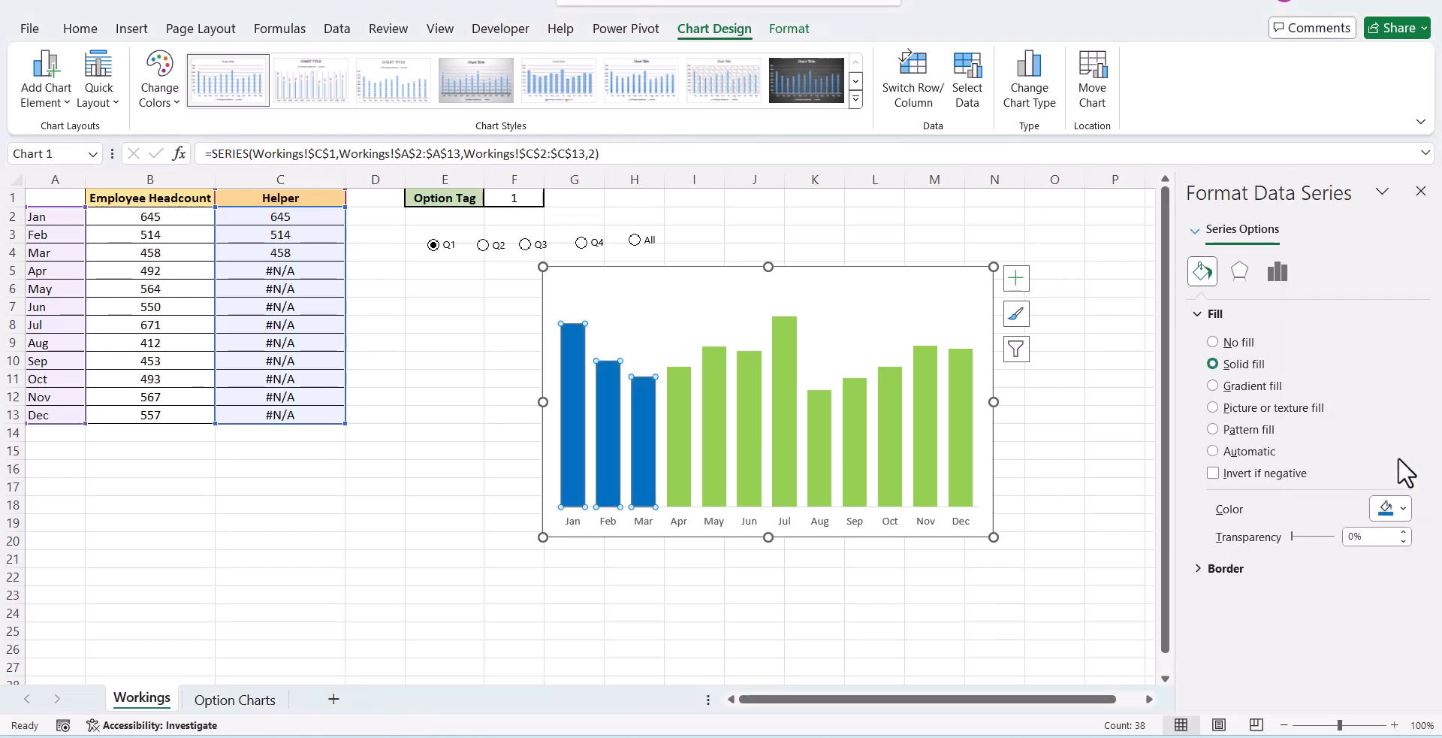
pyautogui.click(875, 614)
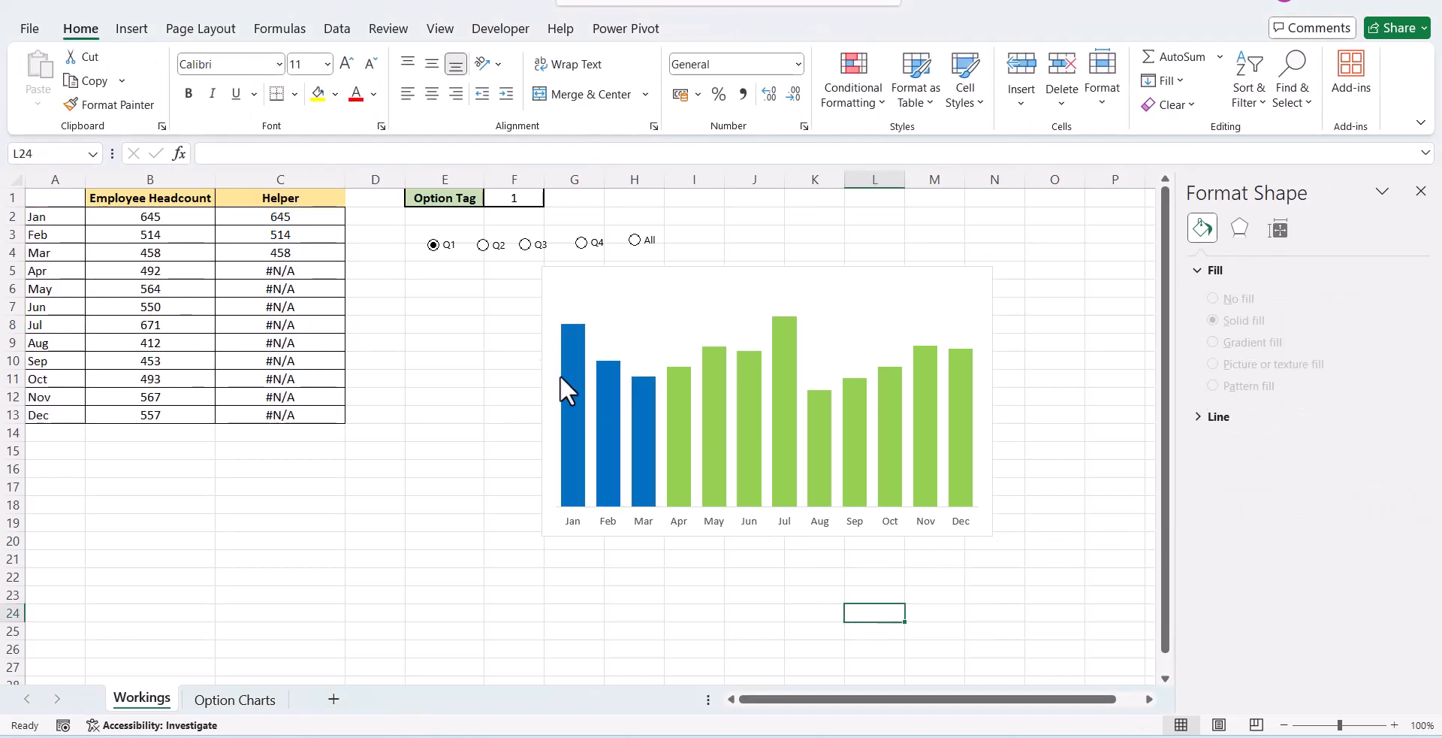
# Test the chart's quarter highlighting with the Q2 and All options
pyautogui.click(483, 246)
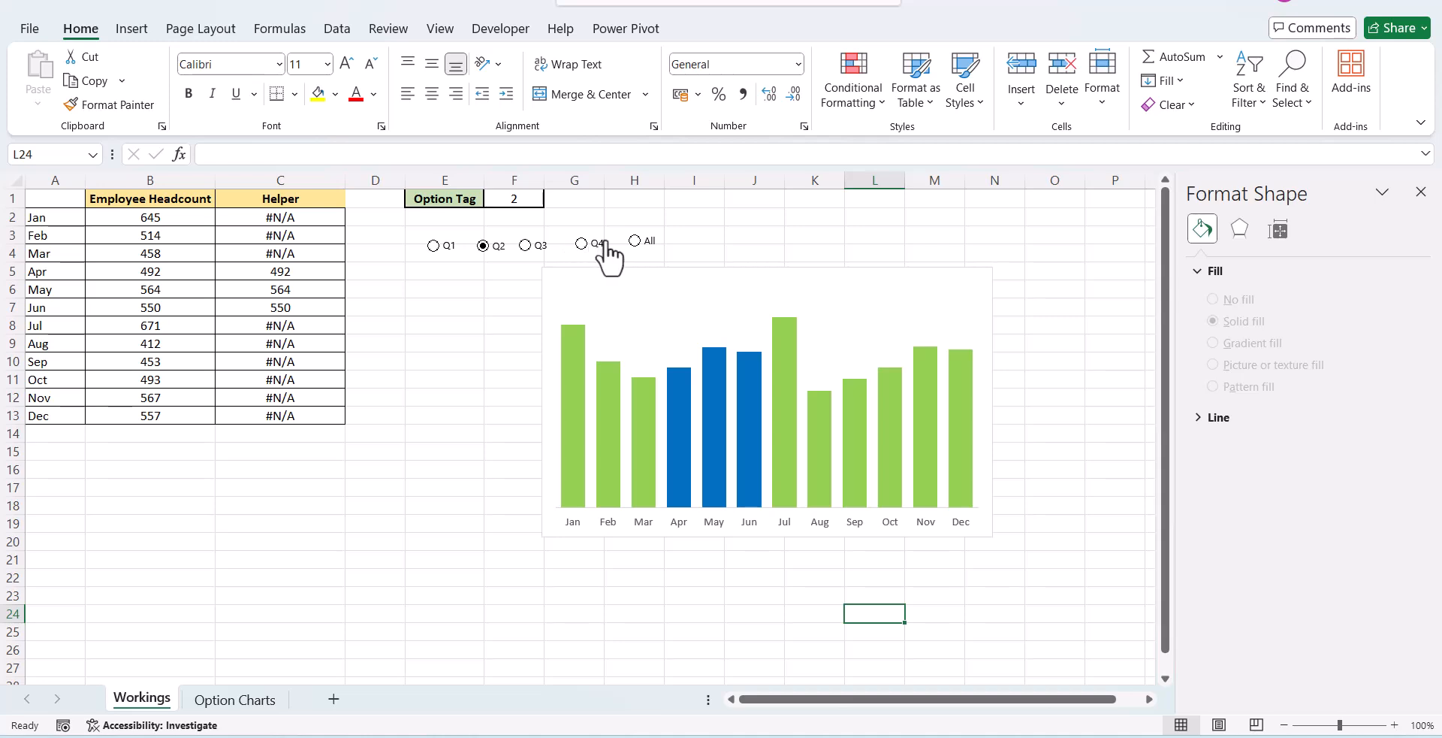
pyautogui.click(635, 241)
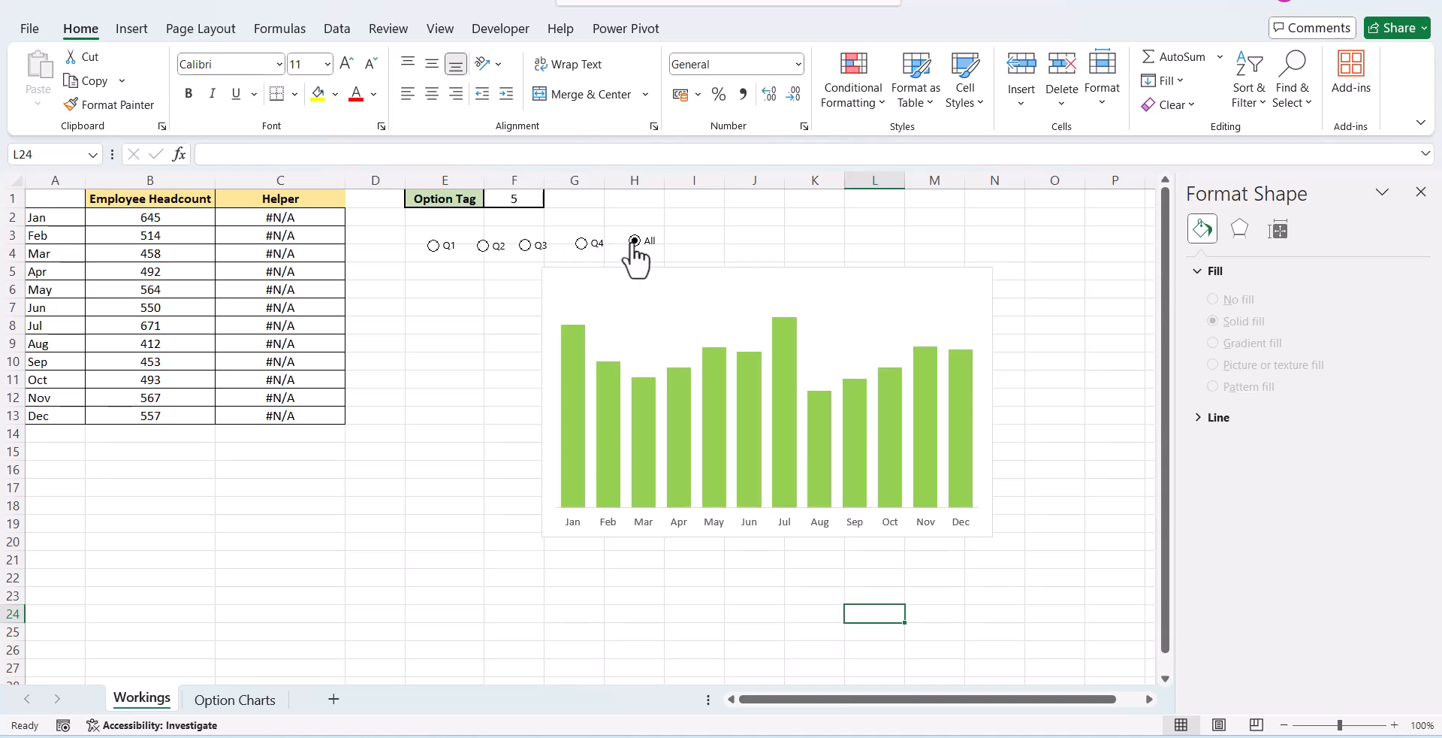
pyautogui.click(499, 323)
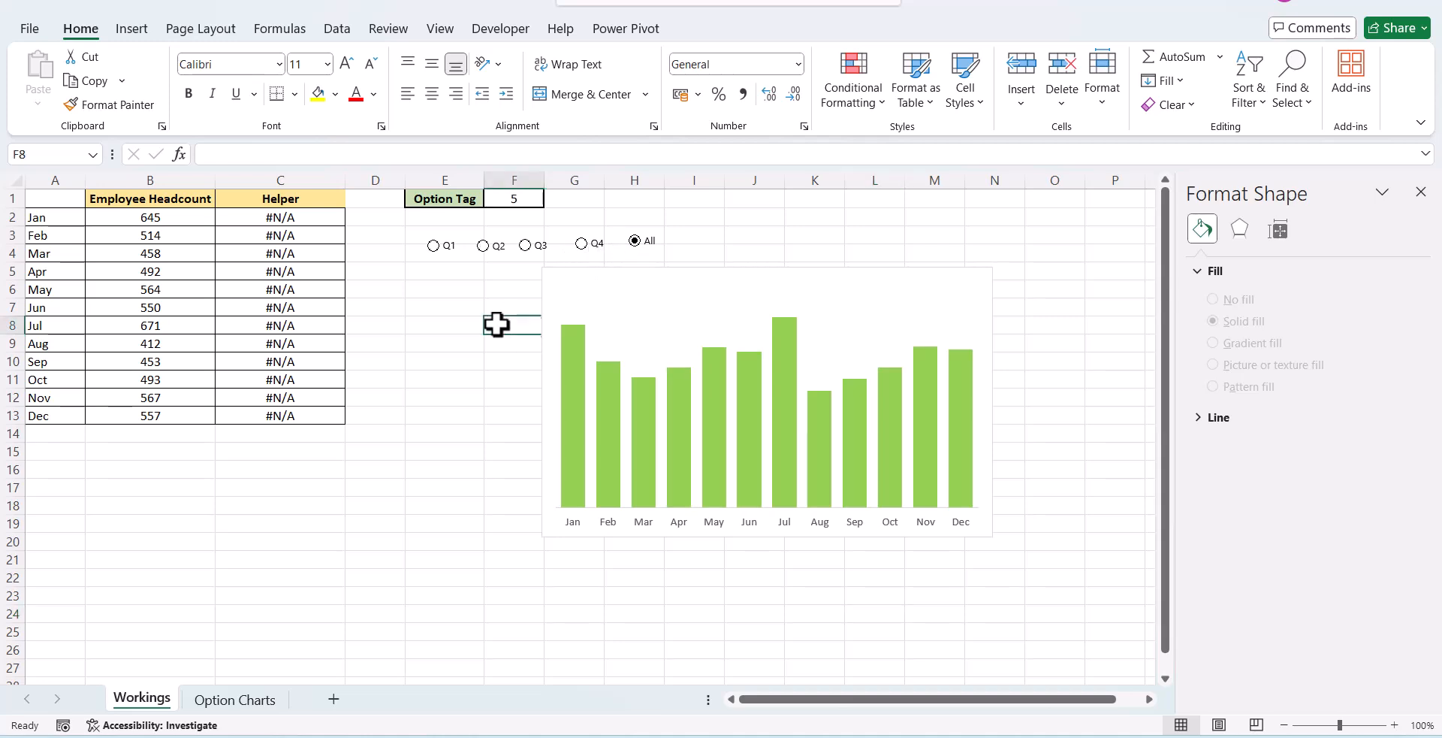
# Choose the Q1 option and move its option button onto the upper-left area of the chart
pyautogui.click(448, 248)
pyautogui.rightClick(445, 256)
pyautogui.click(440, 259)
pyautogui.moveTo(440, 259); pyautogui.dragTo(599, 297)
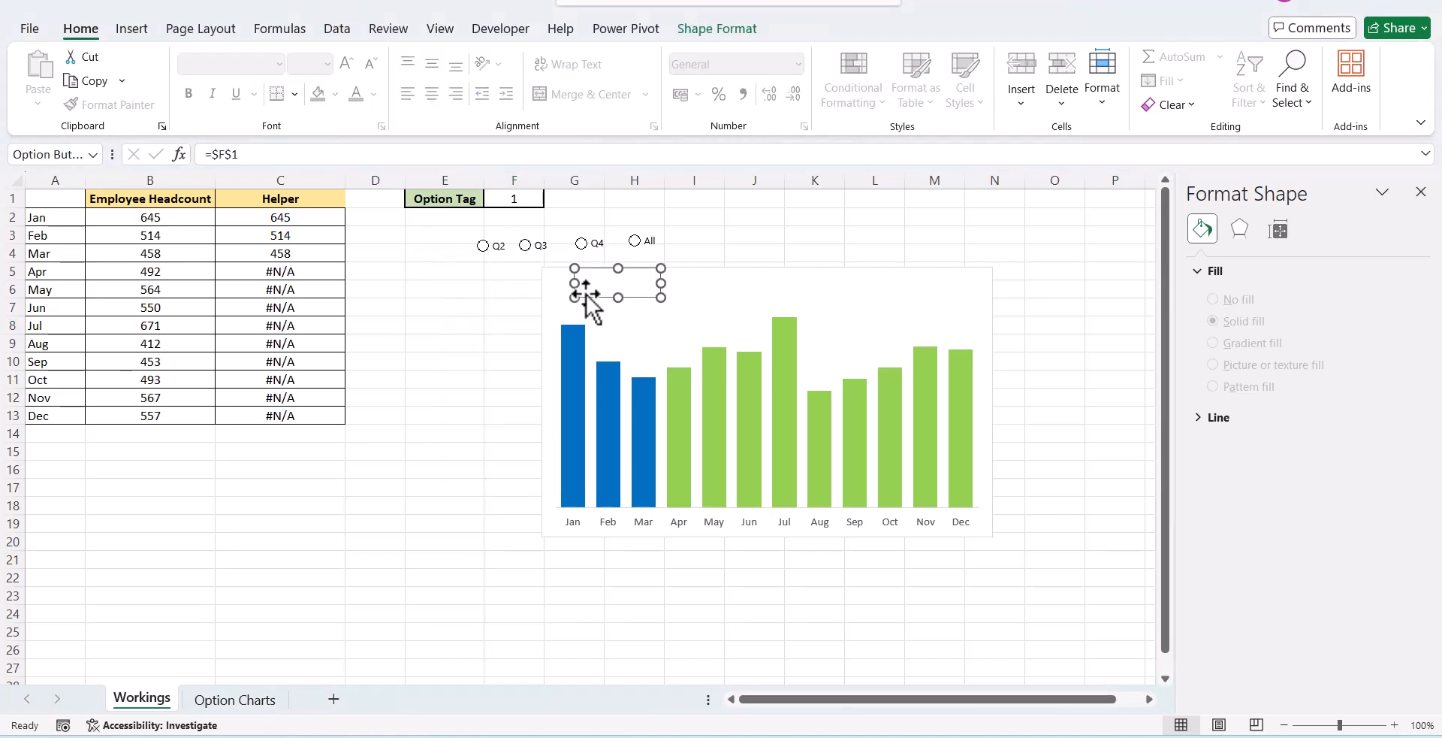
# Send the headcount chart to the back so that the option buttons sit in front of it
pyautogui.rightClick(586, 295)
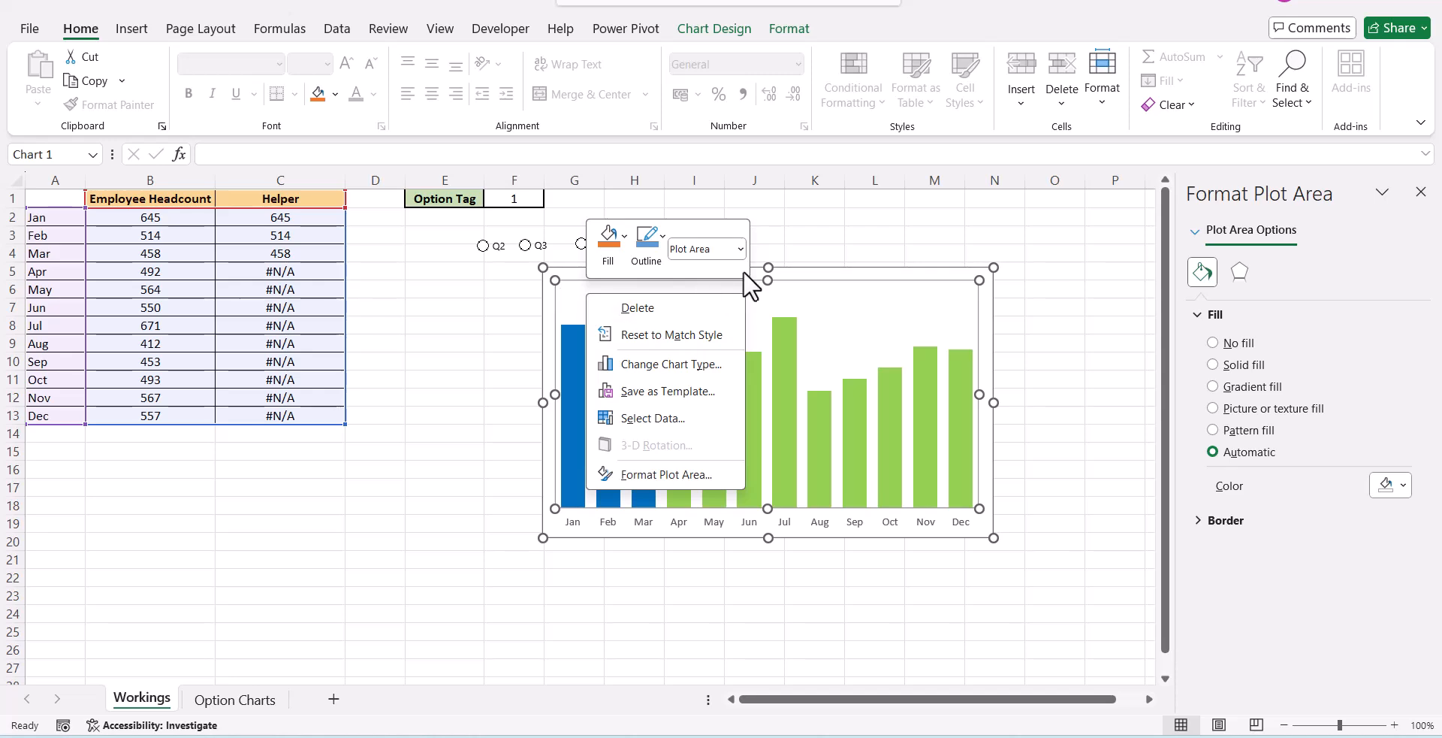
pyautogui.click(769, 269)
pyautogui.click(803, 268)
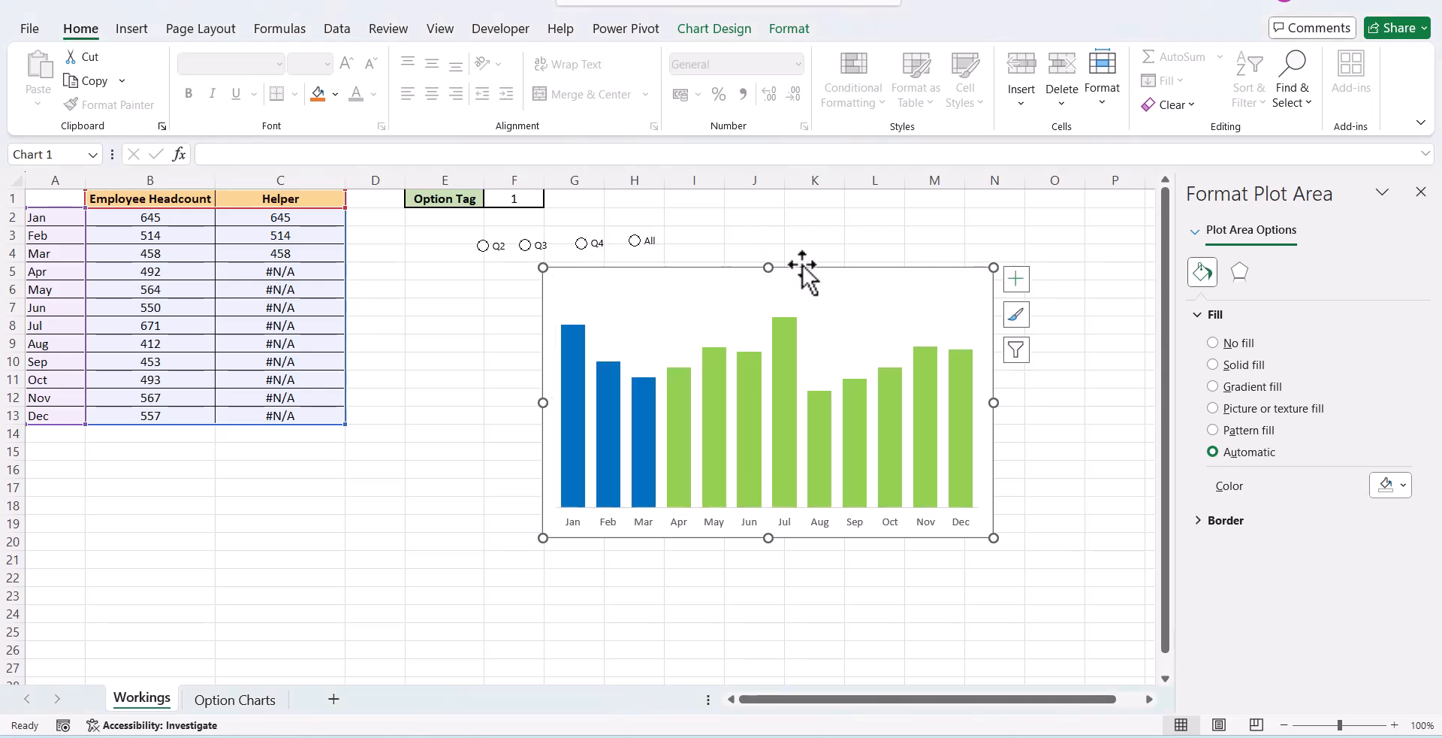
pyautogui.rightClick(803, 264)
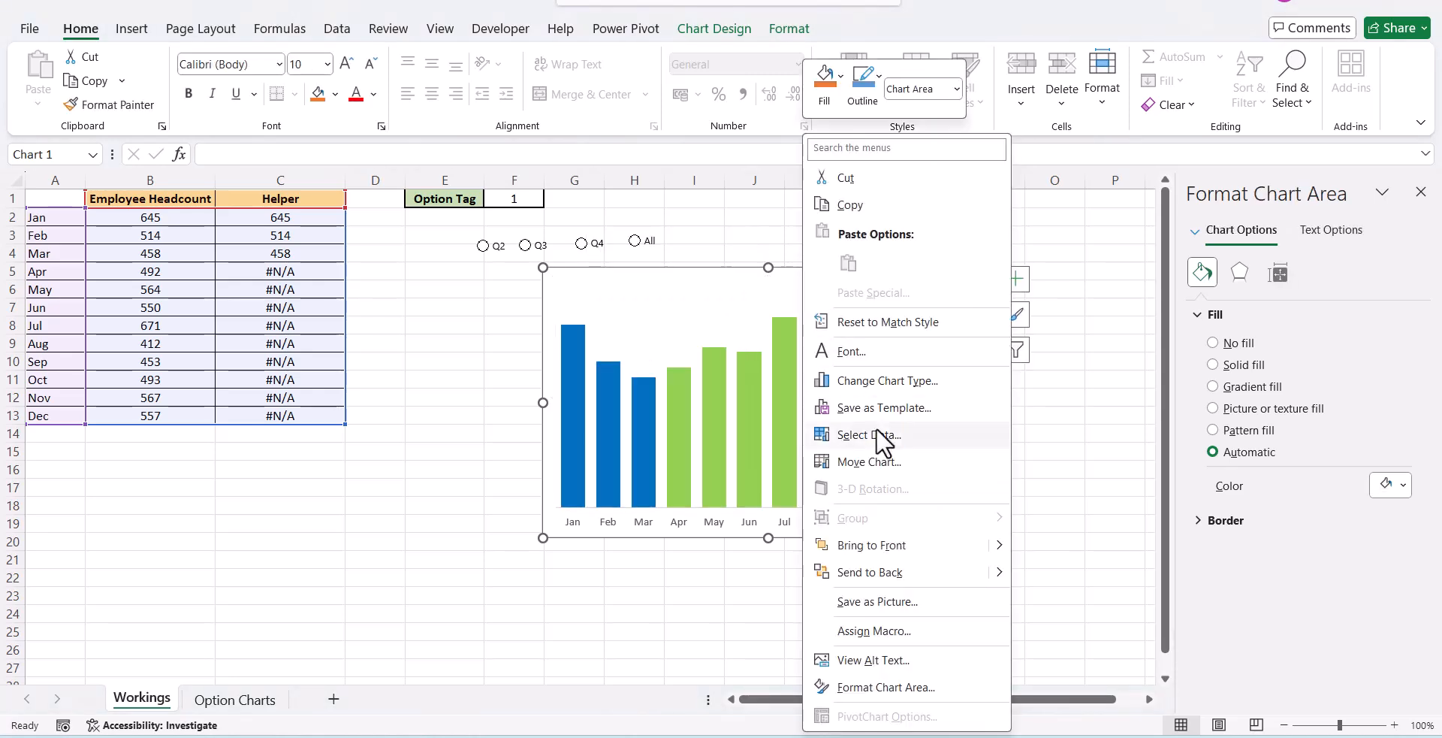
pyautogui.click(922, 567)
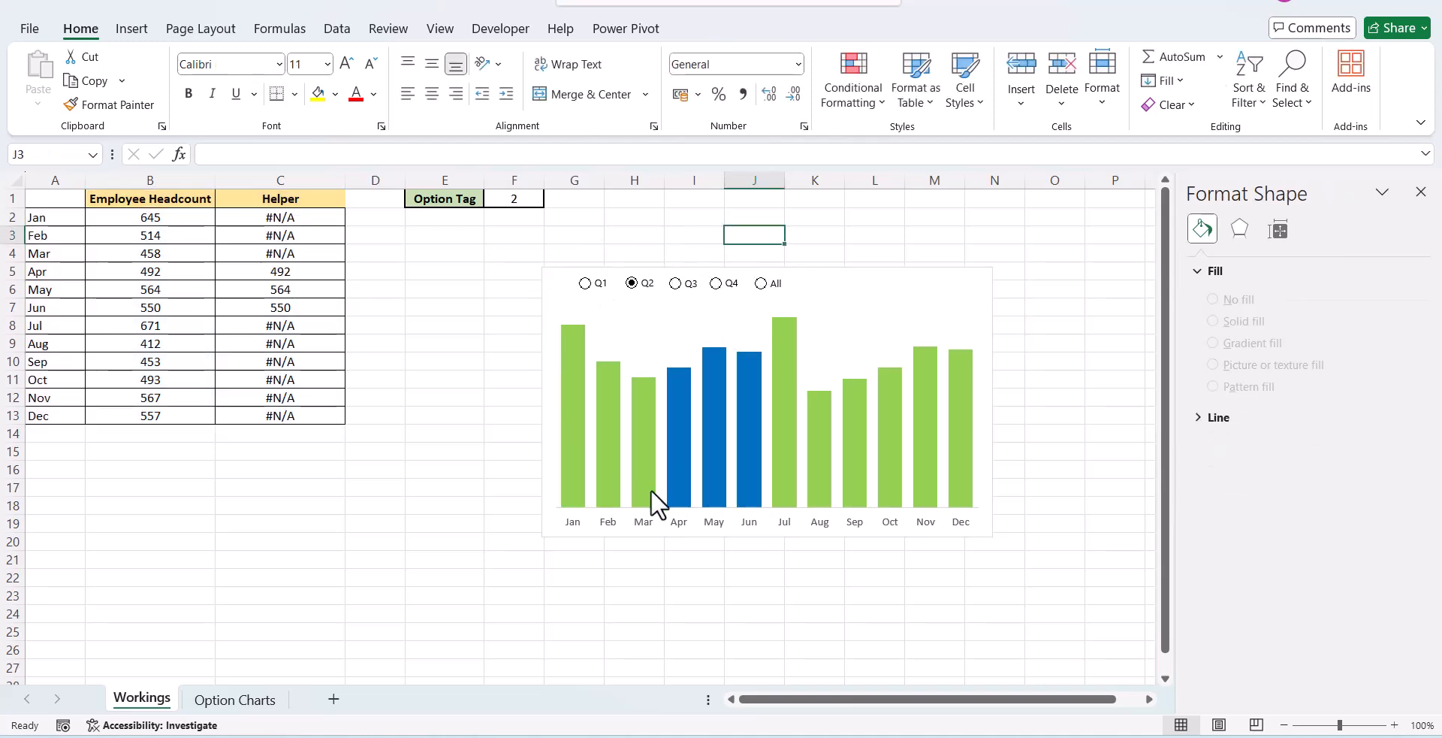
# Choose the Q4 option and group the chart with all five option buttons into one object
pyautogui.click(733, 293)
pyautogui.keyDown('ctrl'); pyautogui.click(738, 295); pyautogui.keyUp('ctrl')
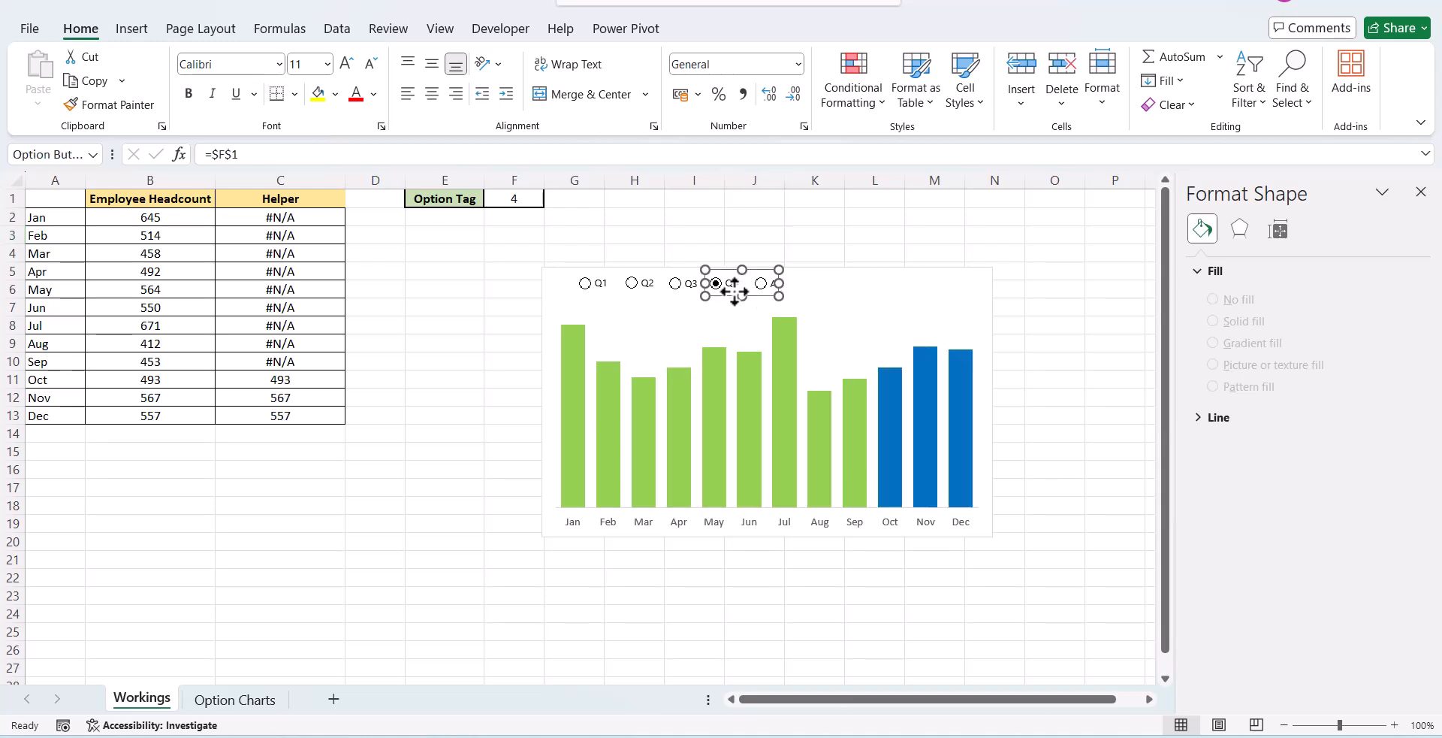
pyautogui.rightClick(735, 298)
pyautogui.press('Escape')
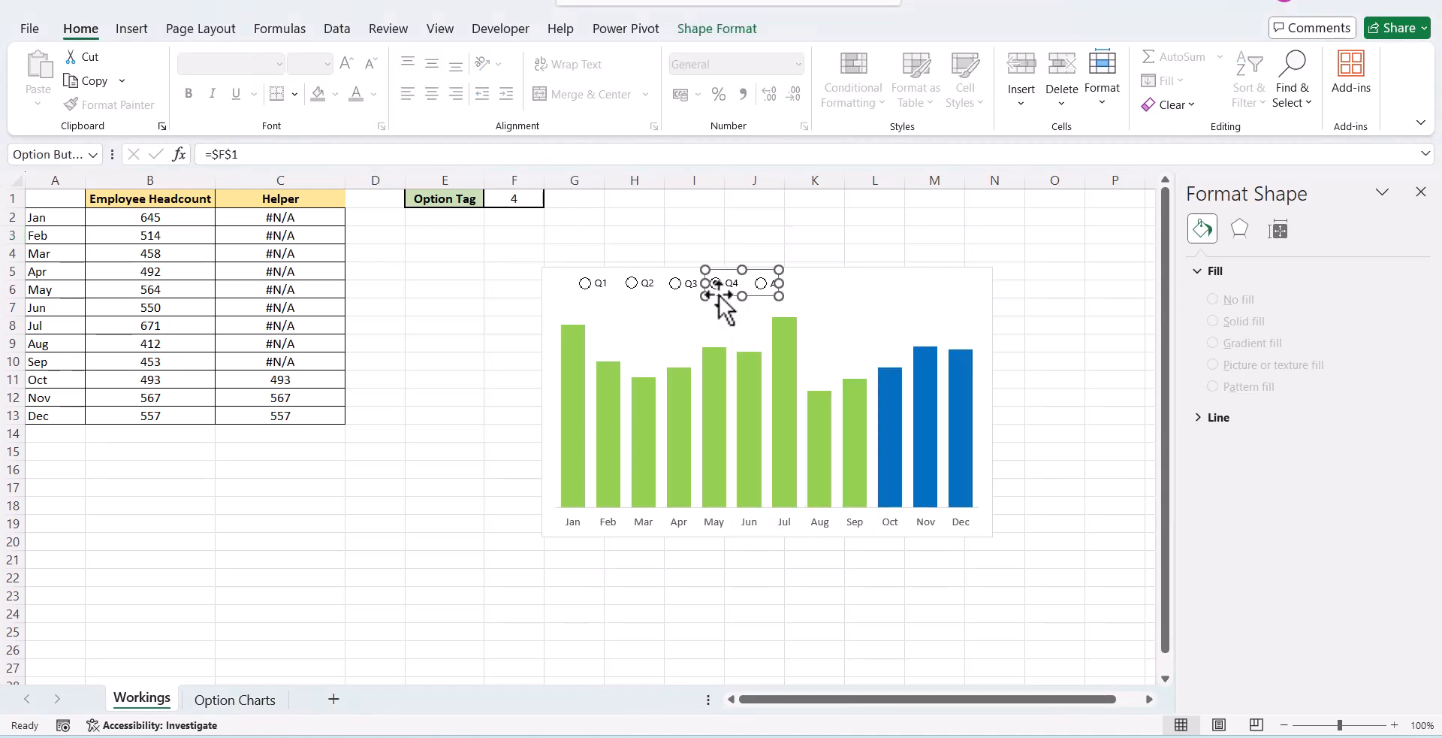
pyautogui.hotkey('ctrl', 'a')
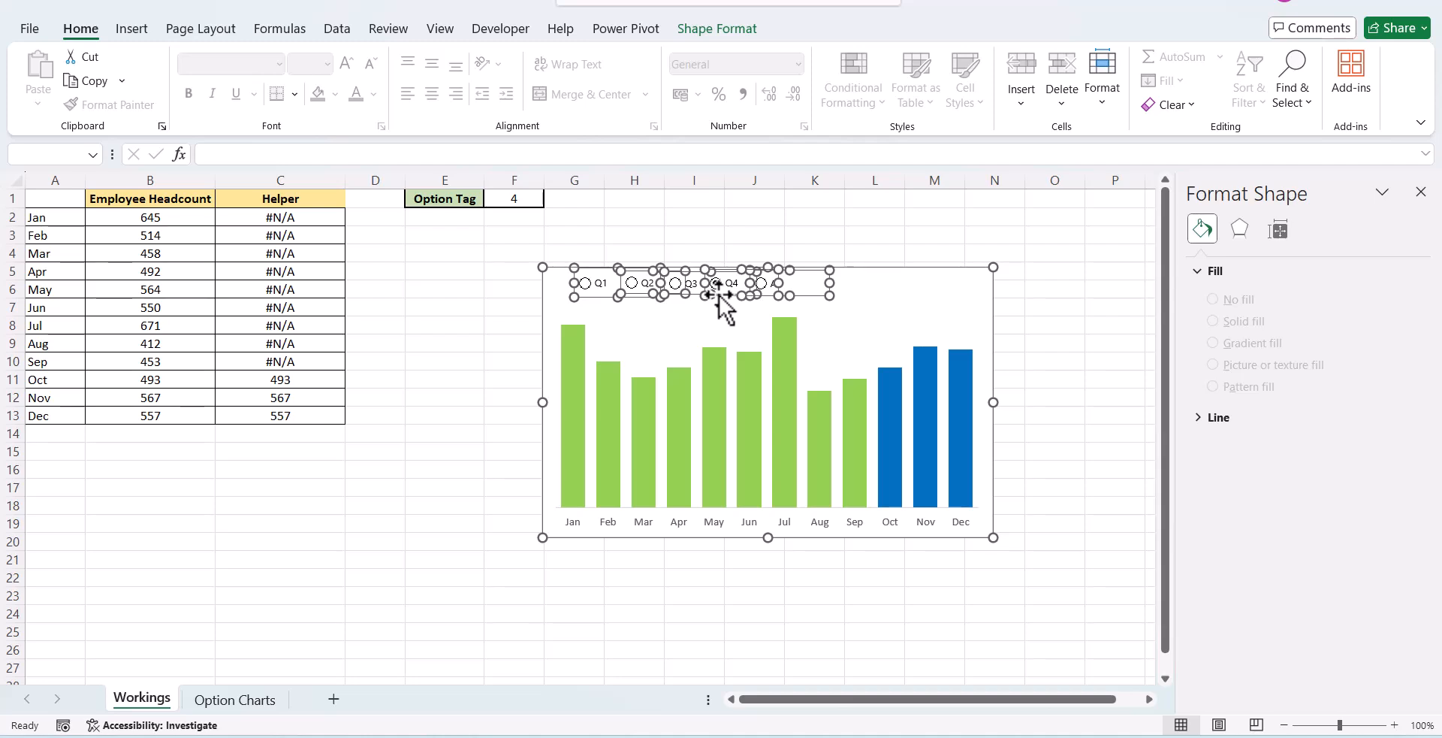
pyautogui.click(691, 25)
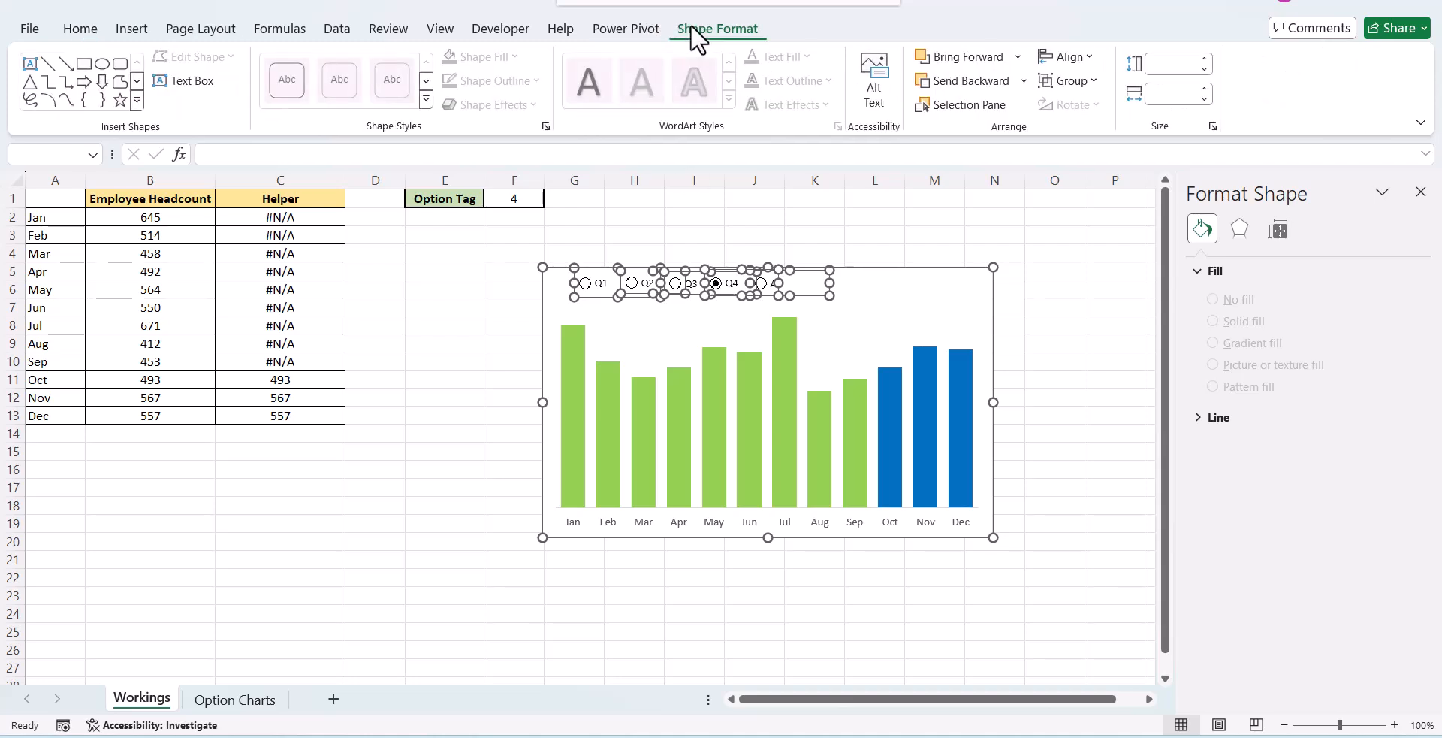
pyautogui.click(1077, 81)
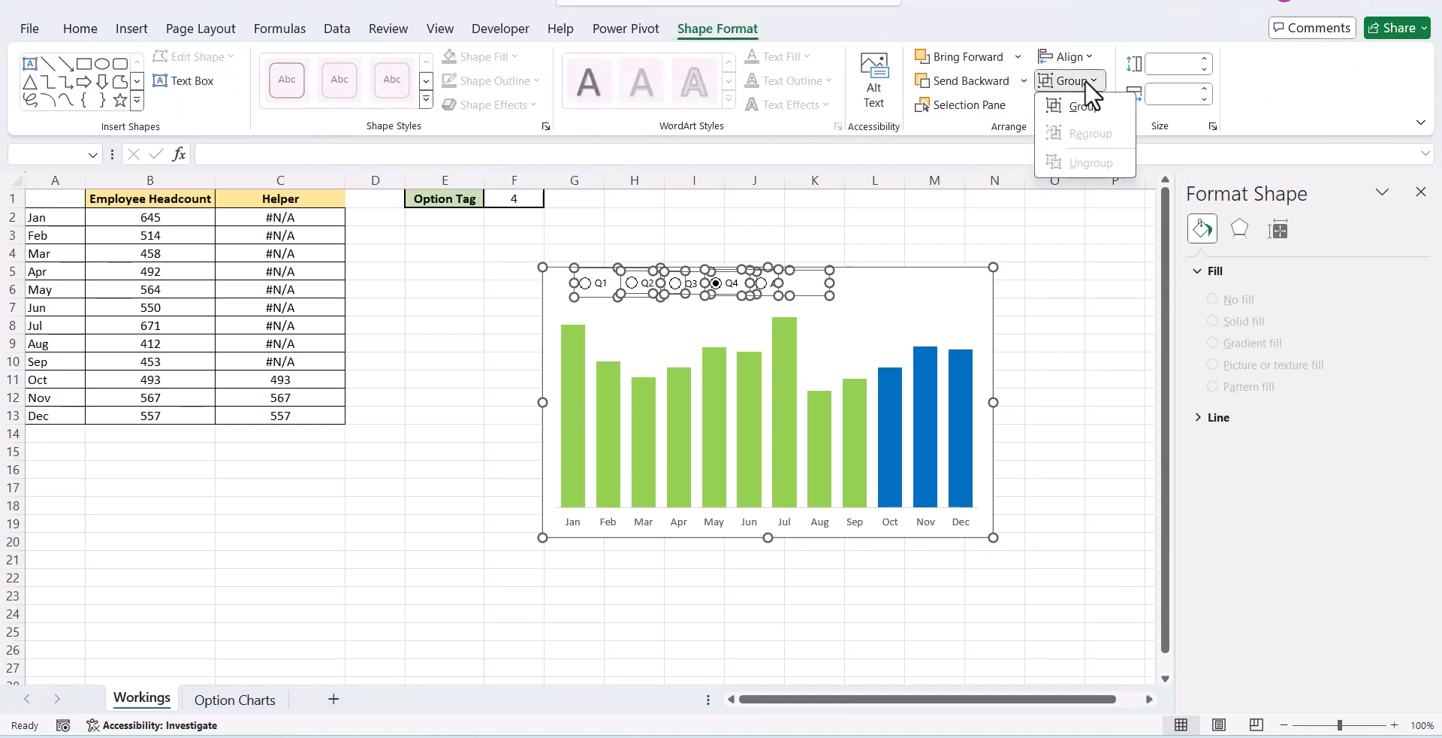
pyautogui.click(1085, 106)
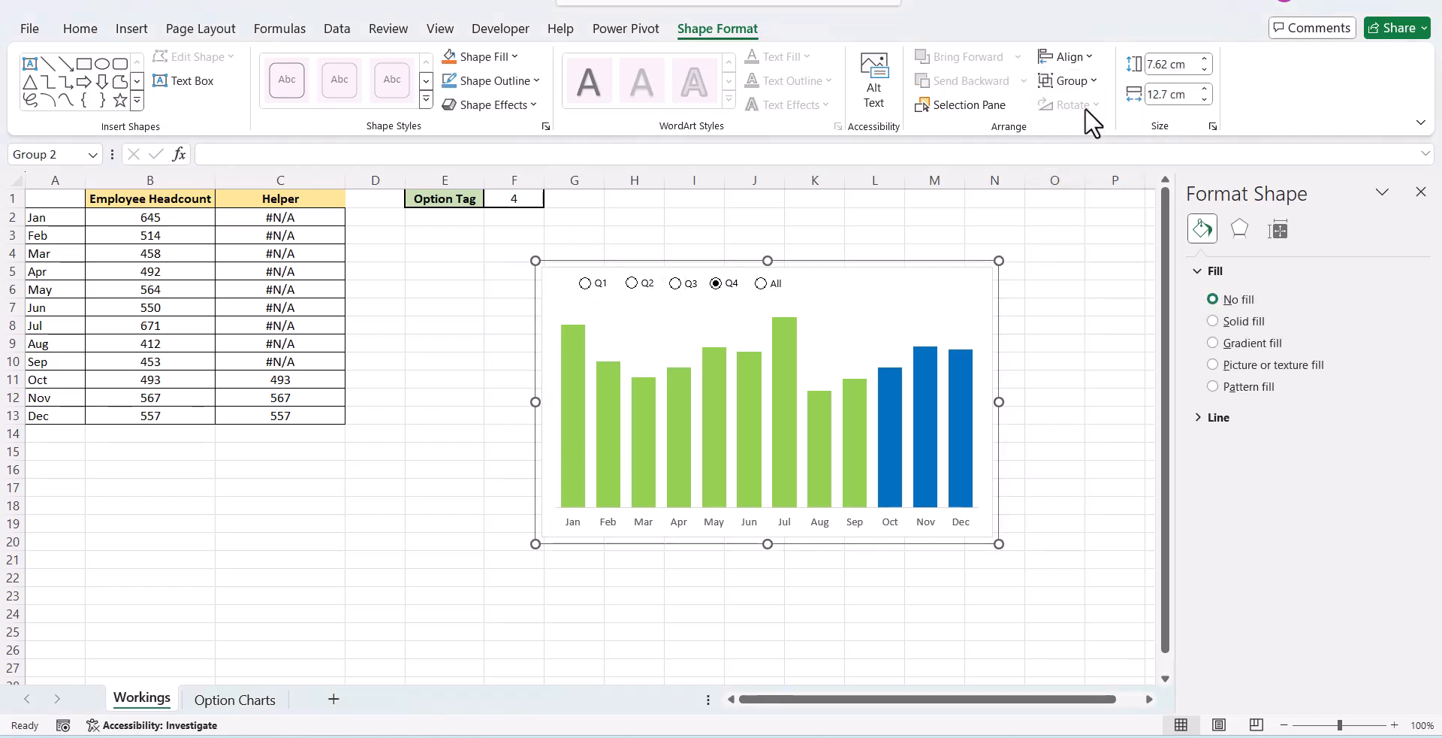
pyautogui.click(1036, 251)
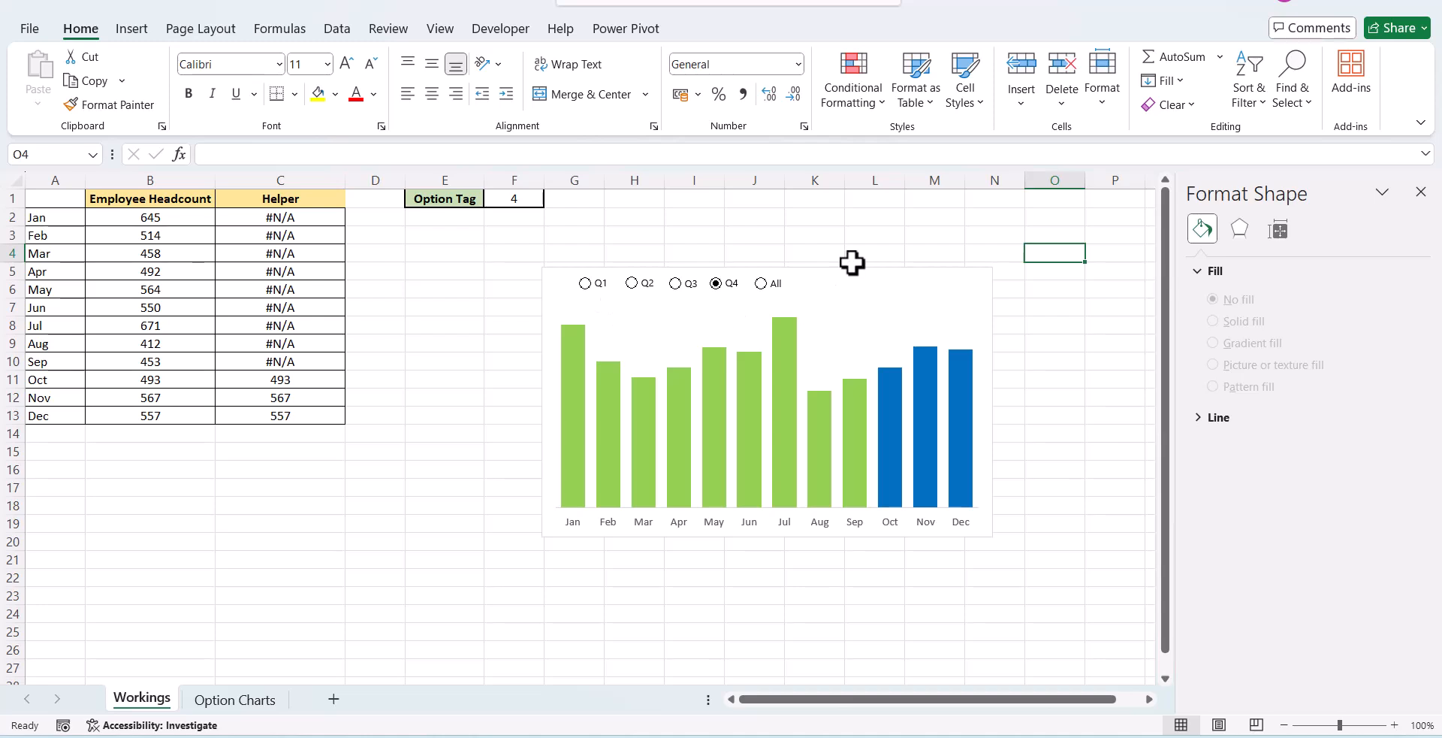
# Move the grouped chart beside the data table, over the Option Tag cells, and choose its Q1 option
pyautogui.moveTo(855, 271); pyautogui.dragTo(688, 191)
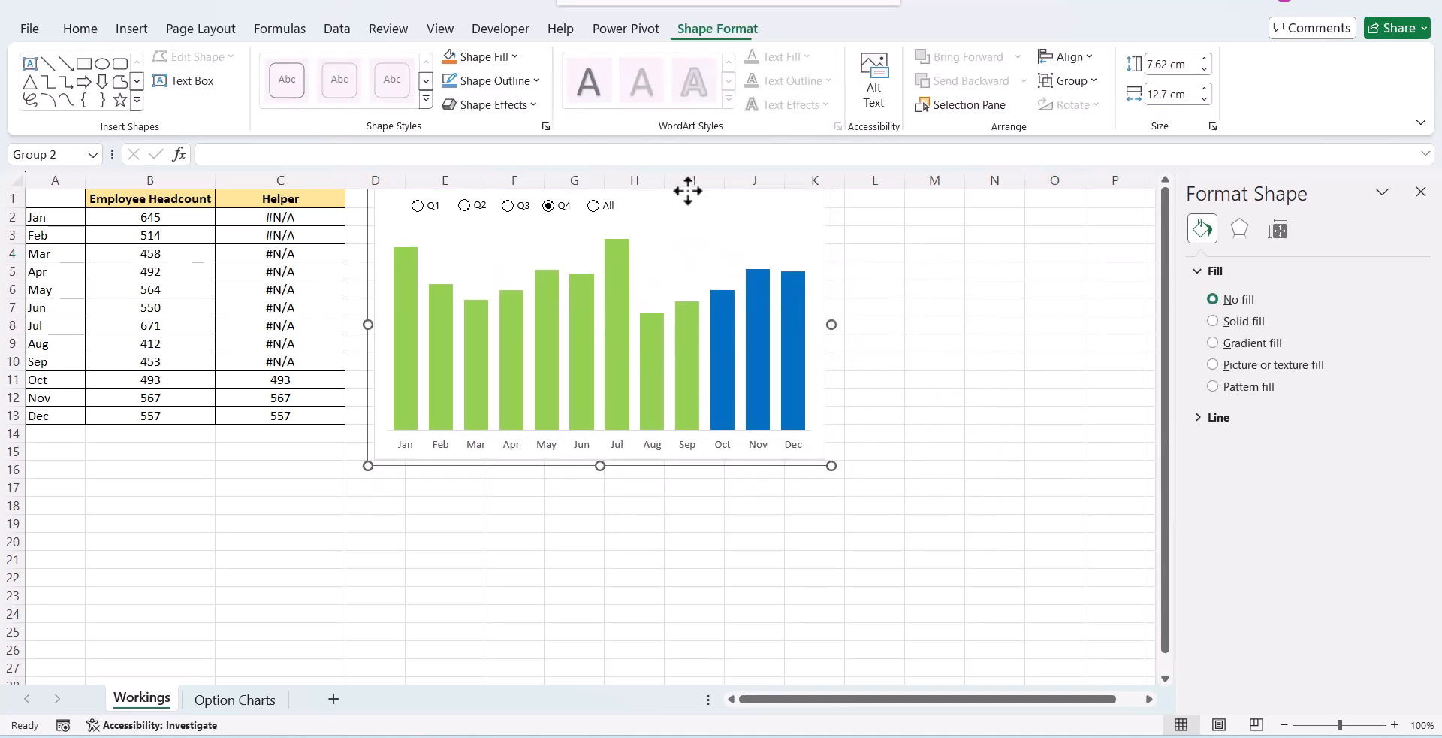
pyautogui.click(418, 205)
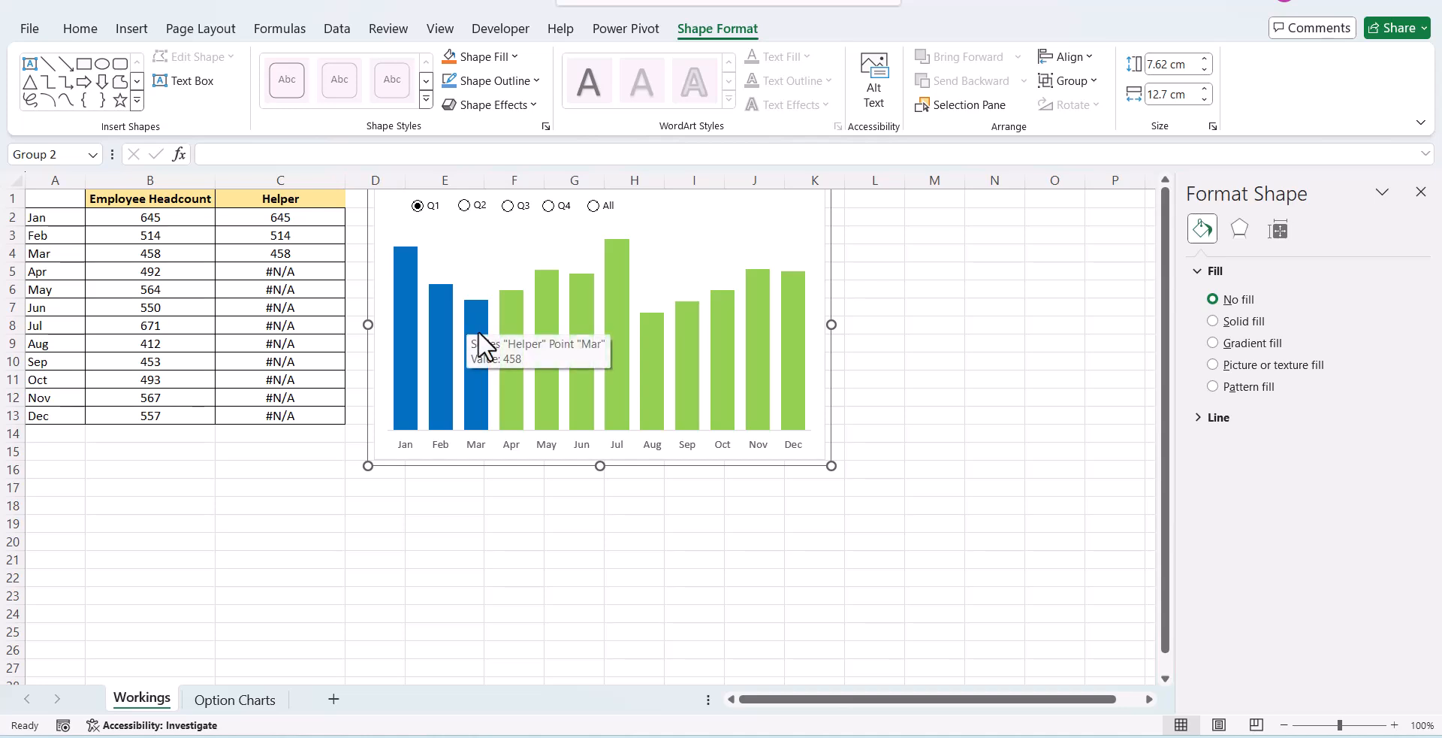
# Add data labels to the Employee Headcount series and deselect the chart
pyautogui.click(548, 312)
pyautogui.rightClick(547, 312)
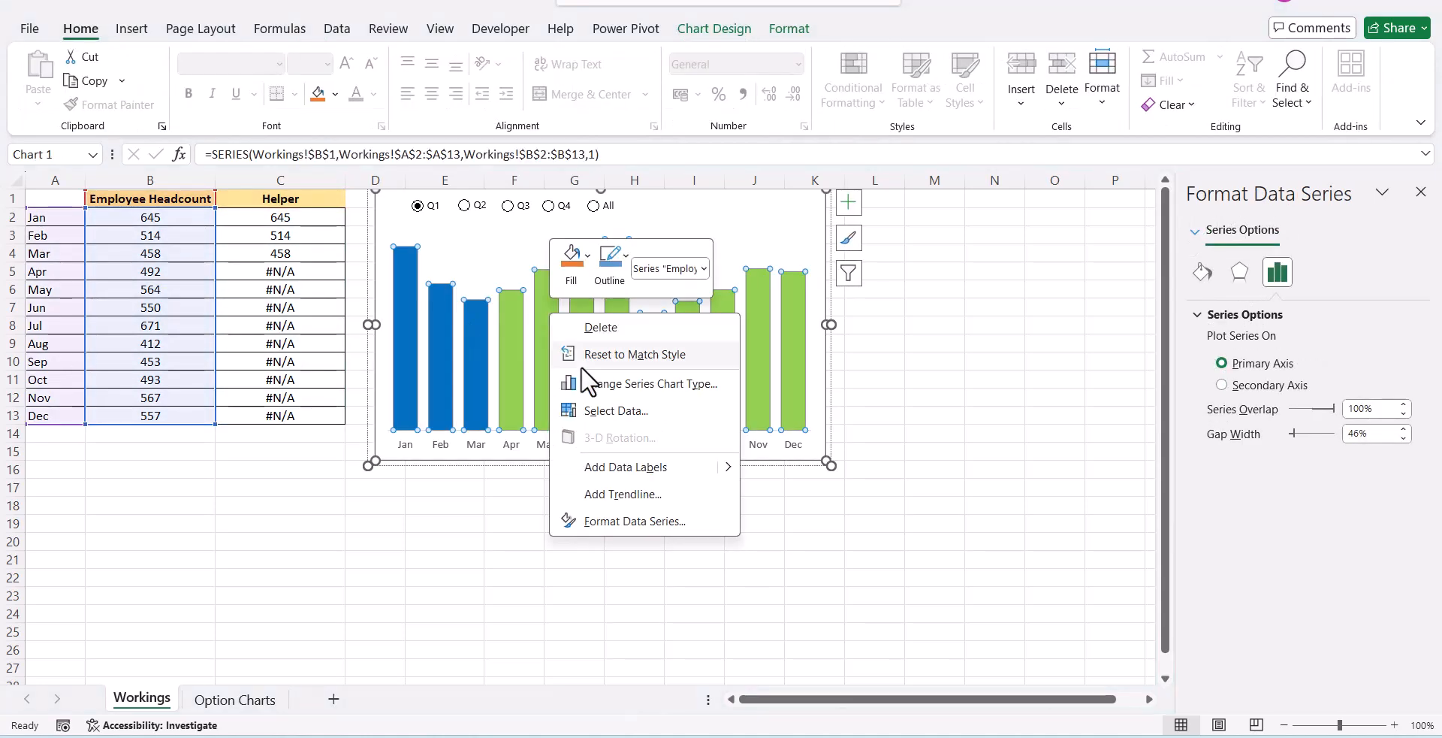
pyautogui.click(647, 465)
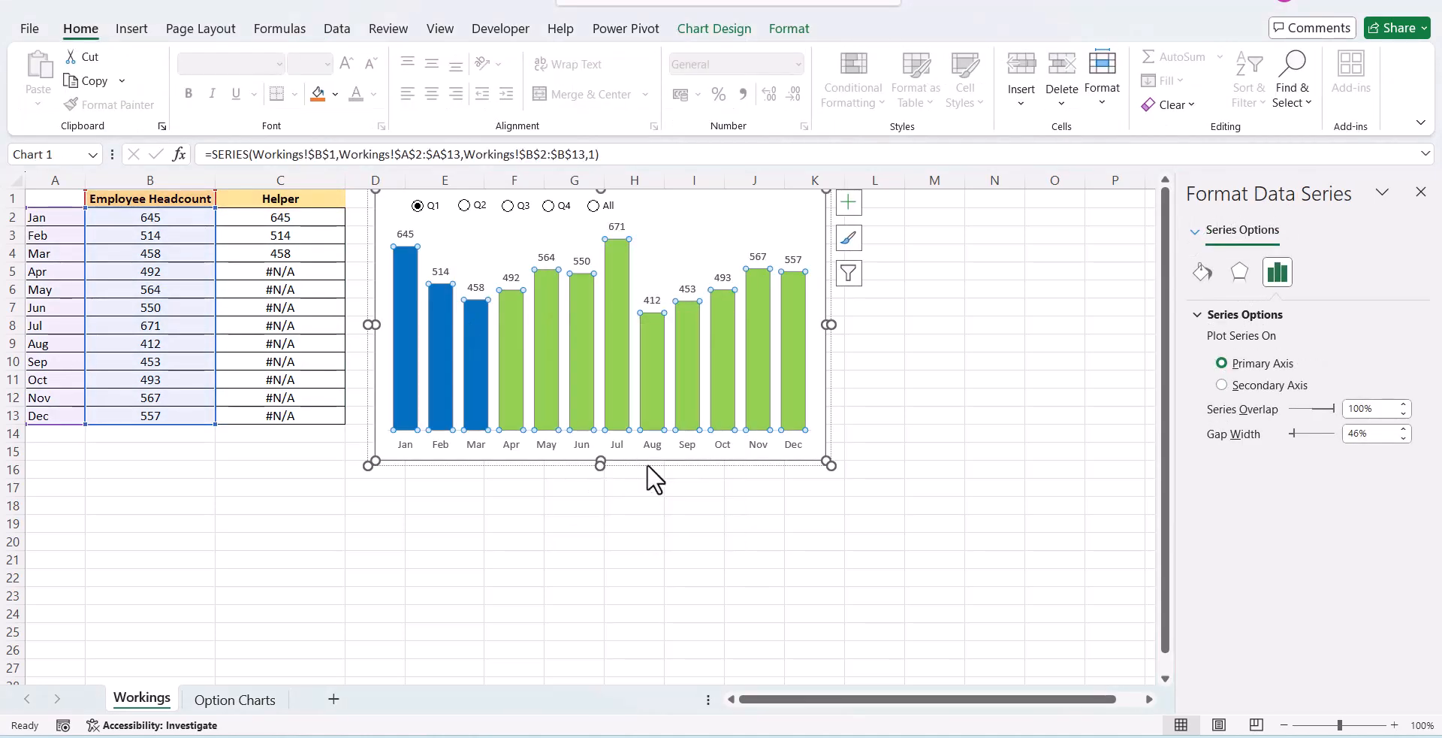
pyautogui.click(887, 466)
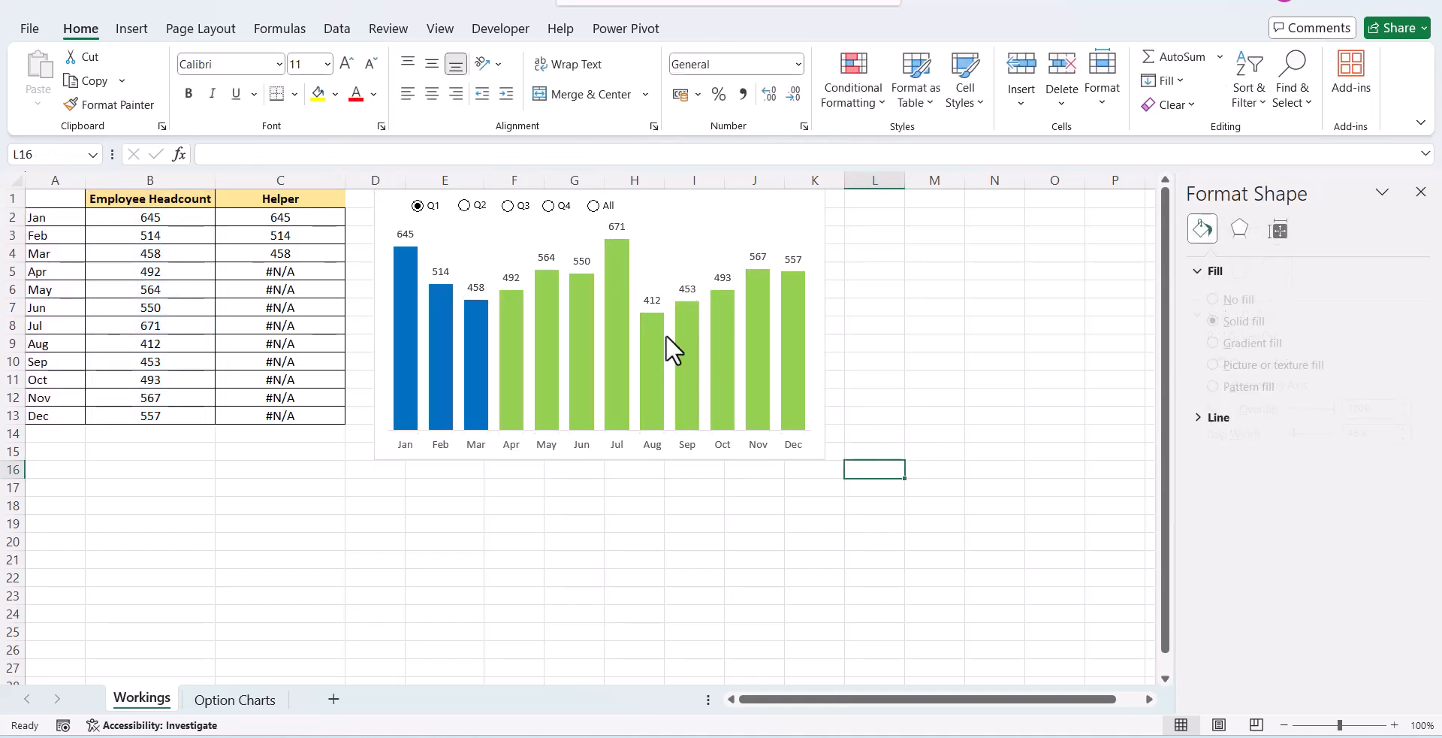
# Test the quarter highlighting with the Q2, Q3, Q4 and All options, leaving Q3 chosen
pyautogui.click(470, 208)
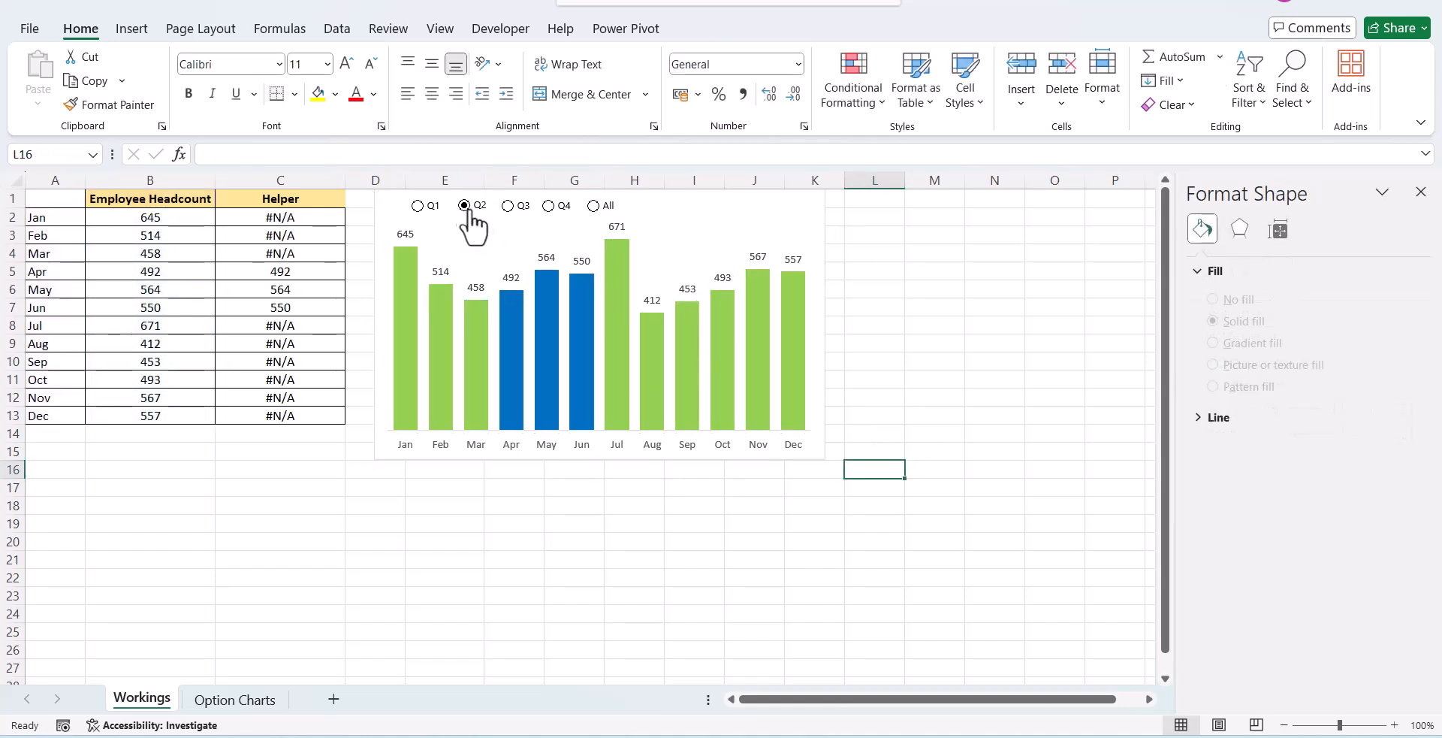
pyautogui.click(512, 207)
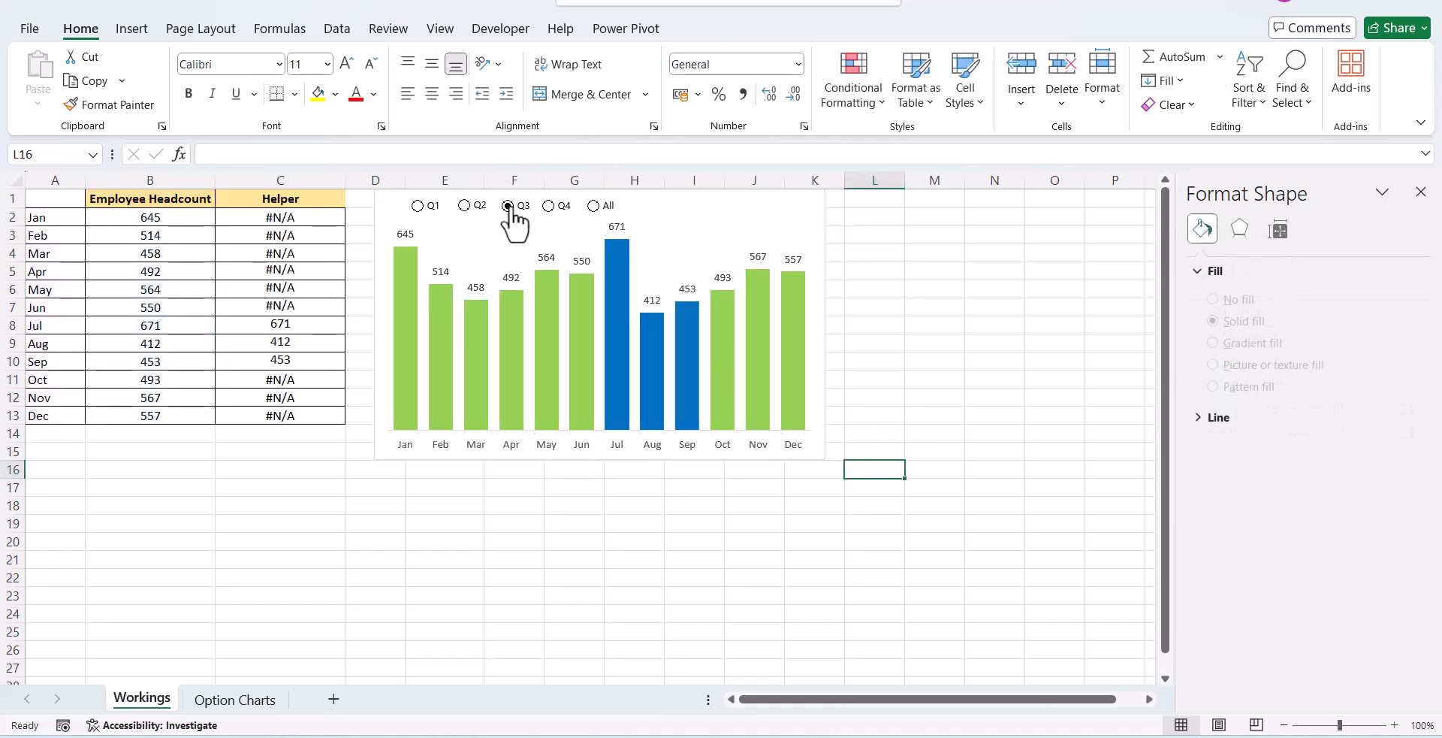
pyautogui.click(557, 208)
pyautogui.click(594, 206)
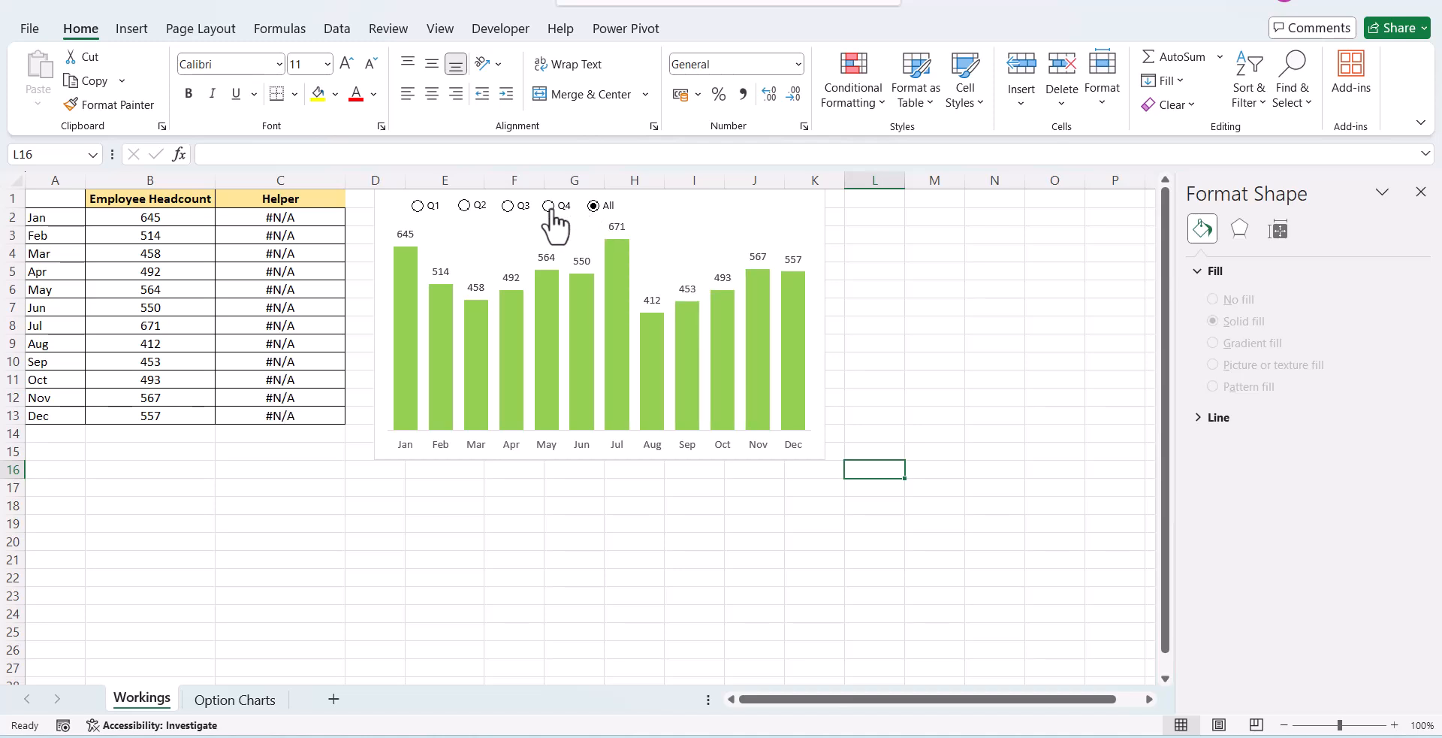
pyautogui.click(507, 207)
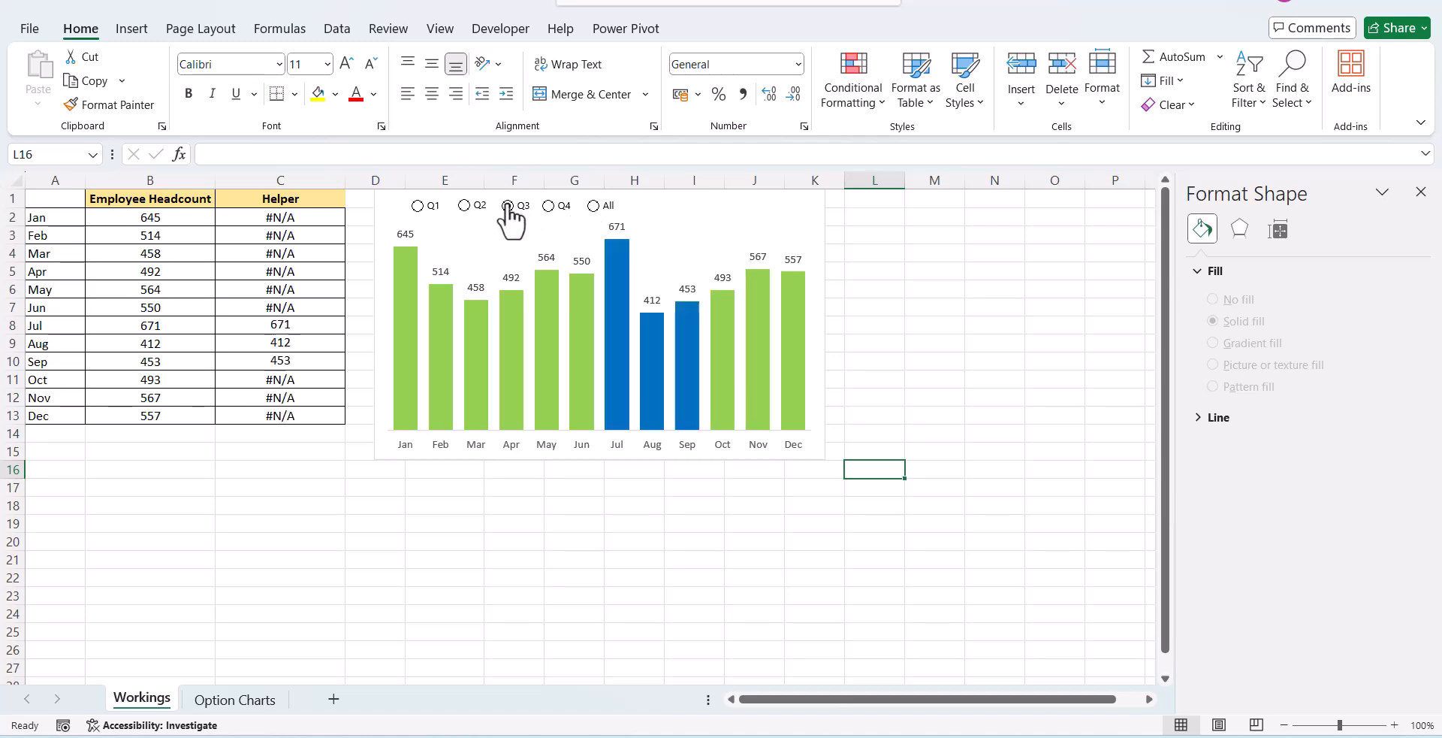
# Set the July employee headcount in cell B8 to 150 and check the chart's July column
pyautogui.click(182, 222)
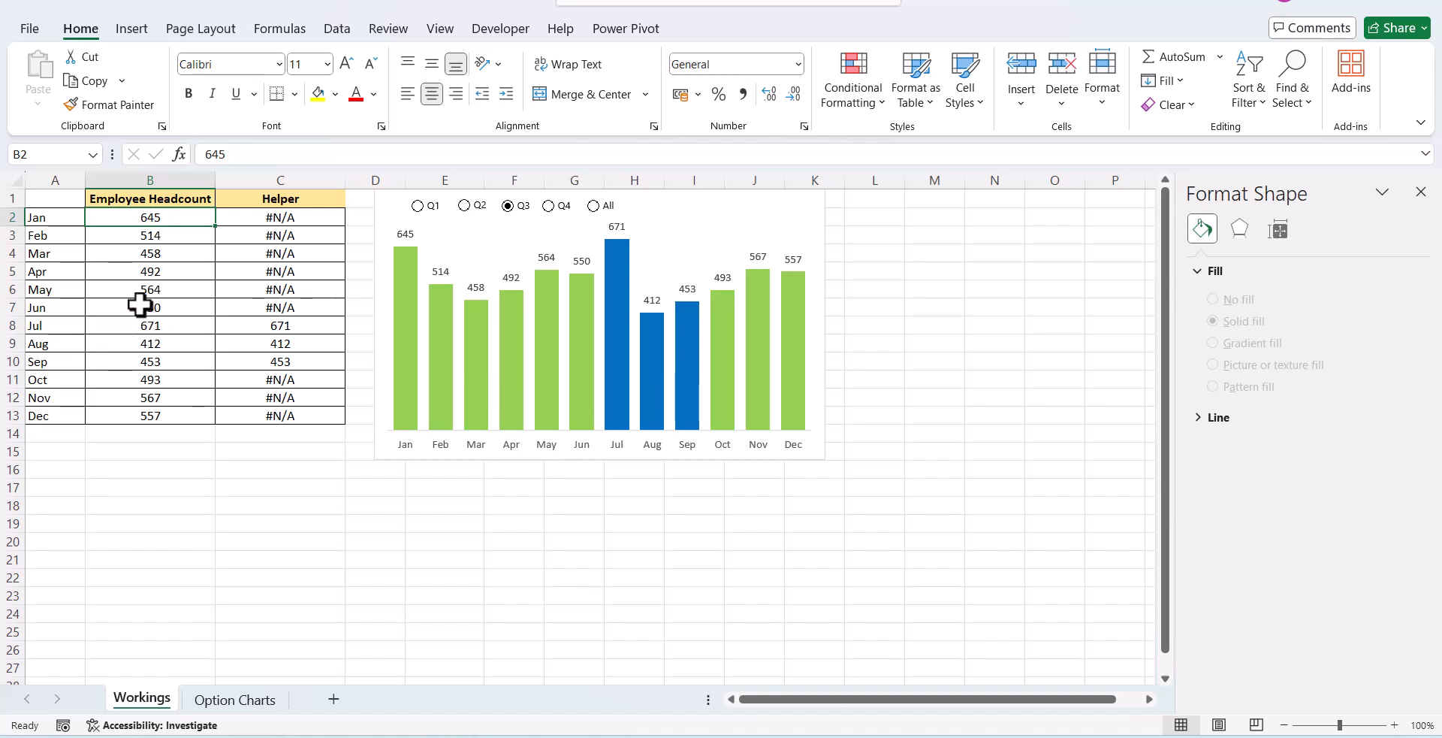
pyautogui.click(159, 329)
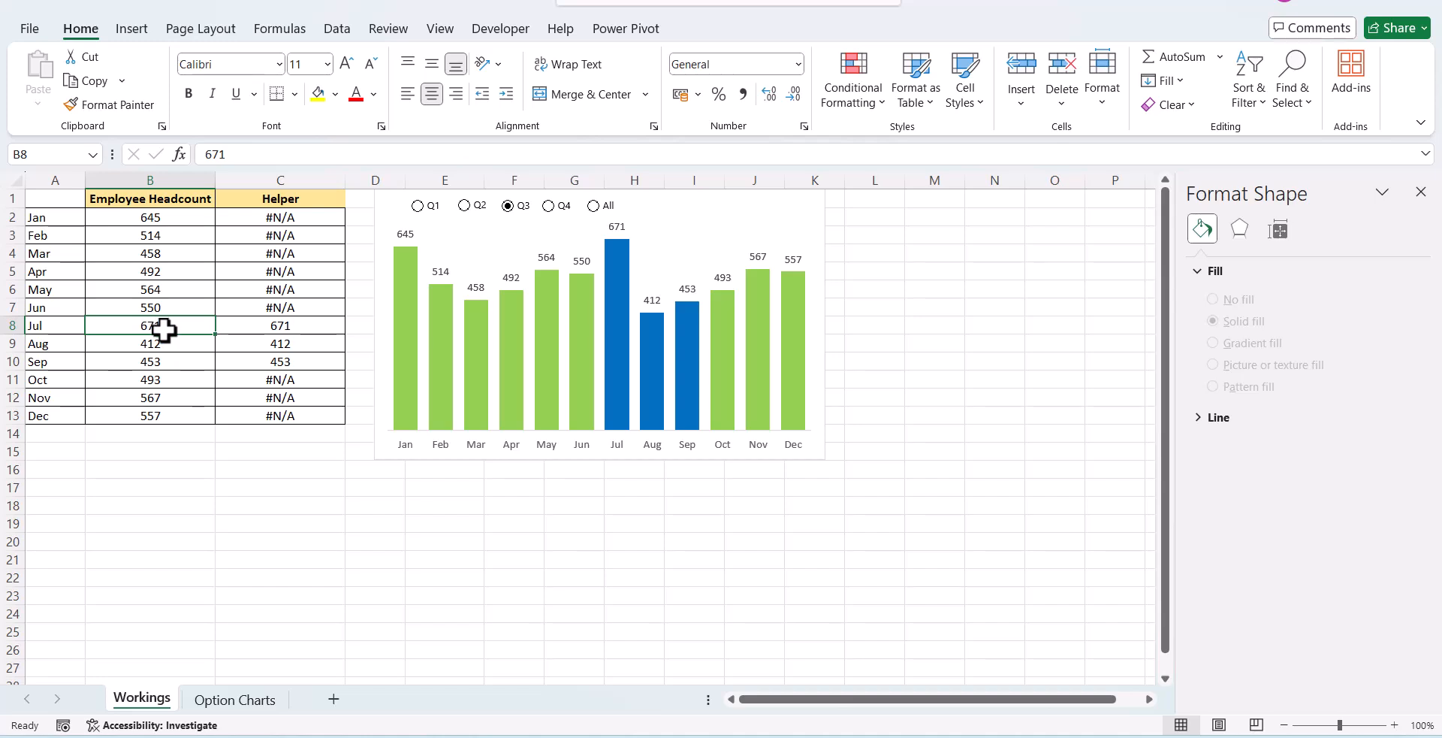
pyautogui.write('150')
pyautogui.press('Return')
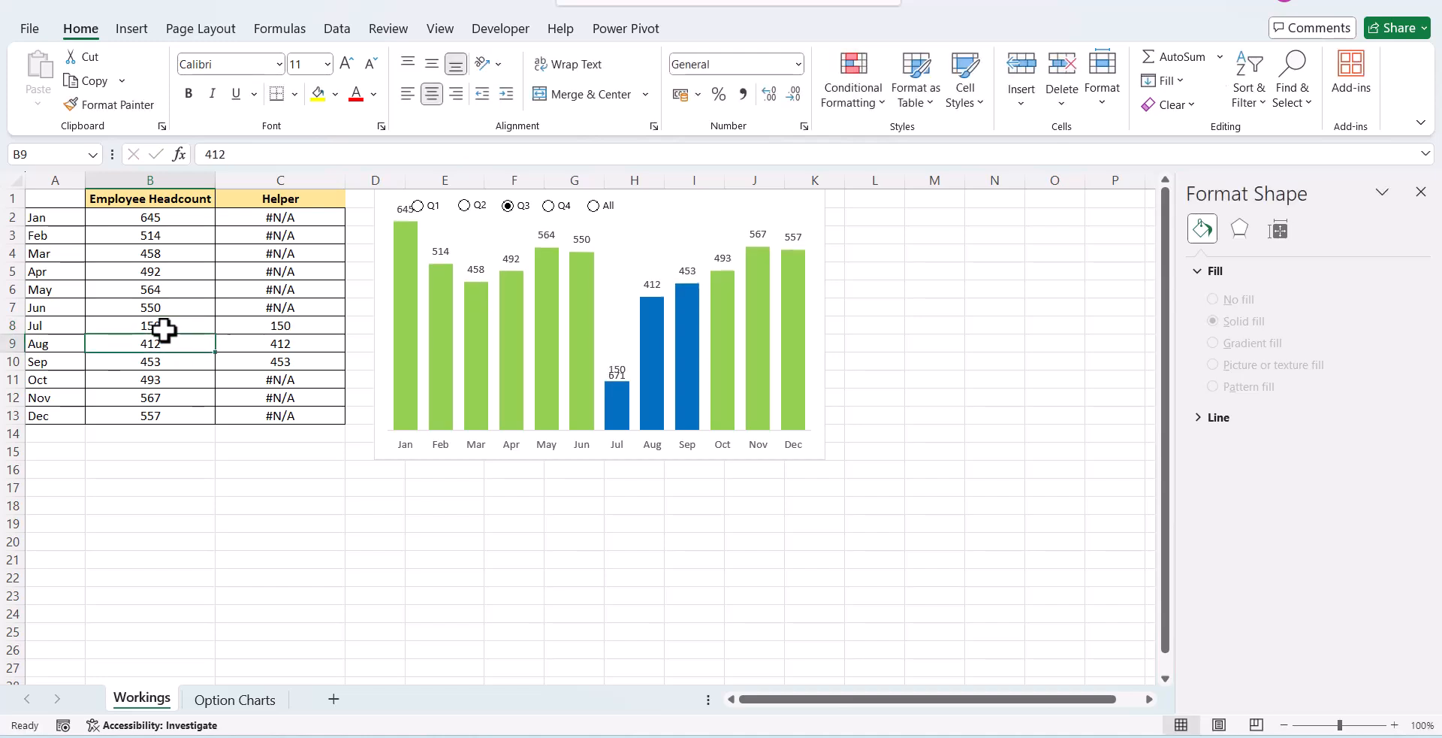
pyautogui.moveTo(608, 410)
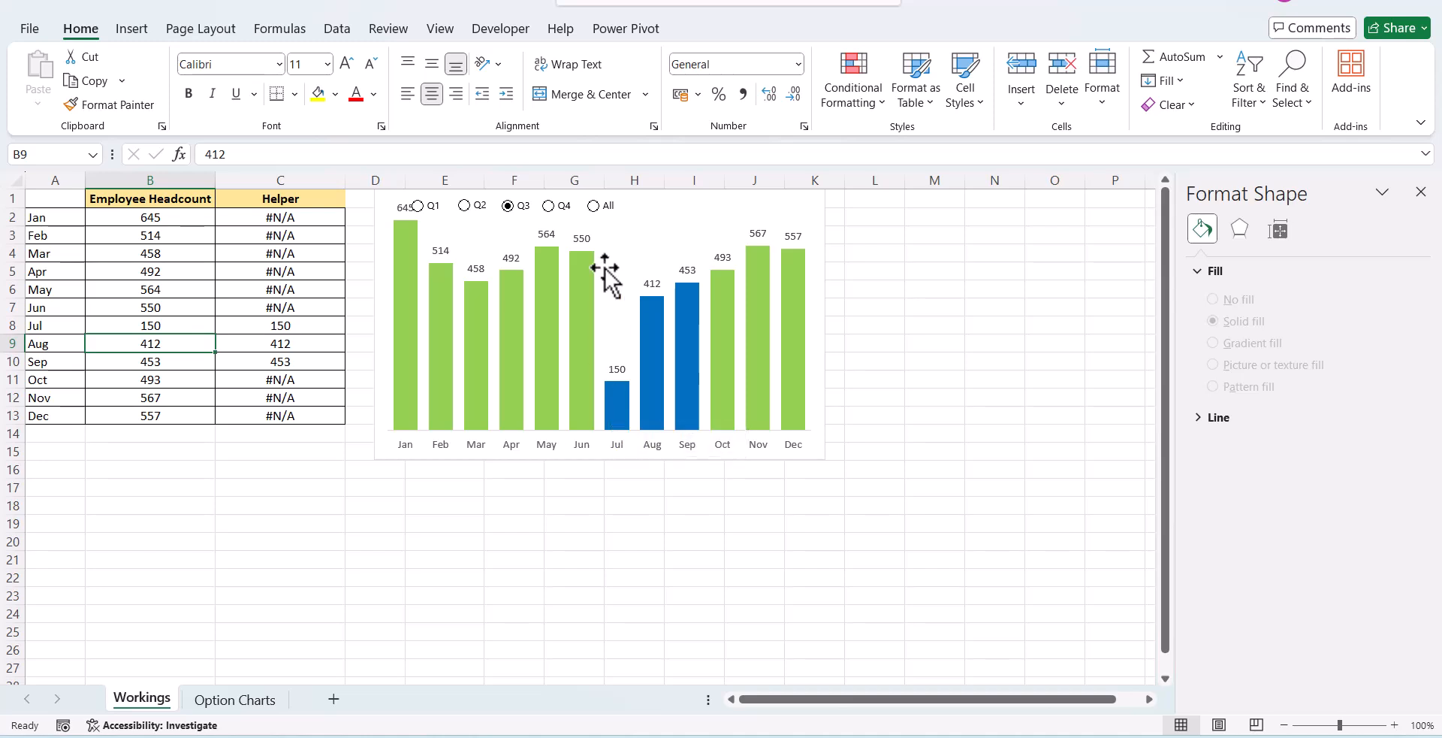
# Move the grouped chart below the Option Tag cells and lower its plot area's top edge to clear the option buttons
pyautogui.click(630, 248)
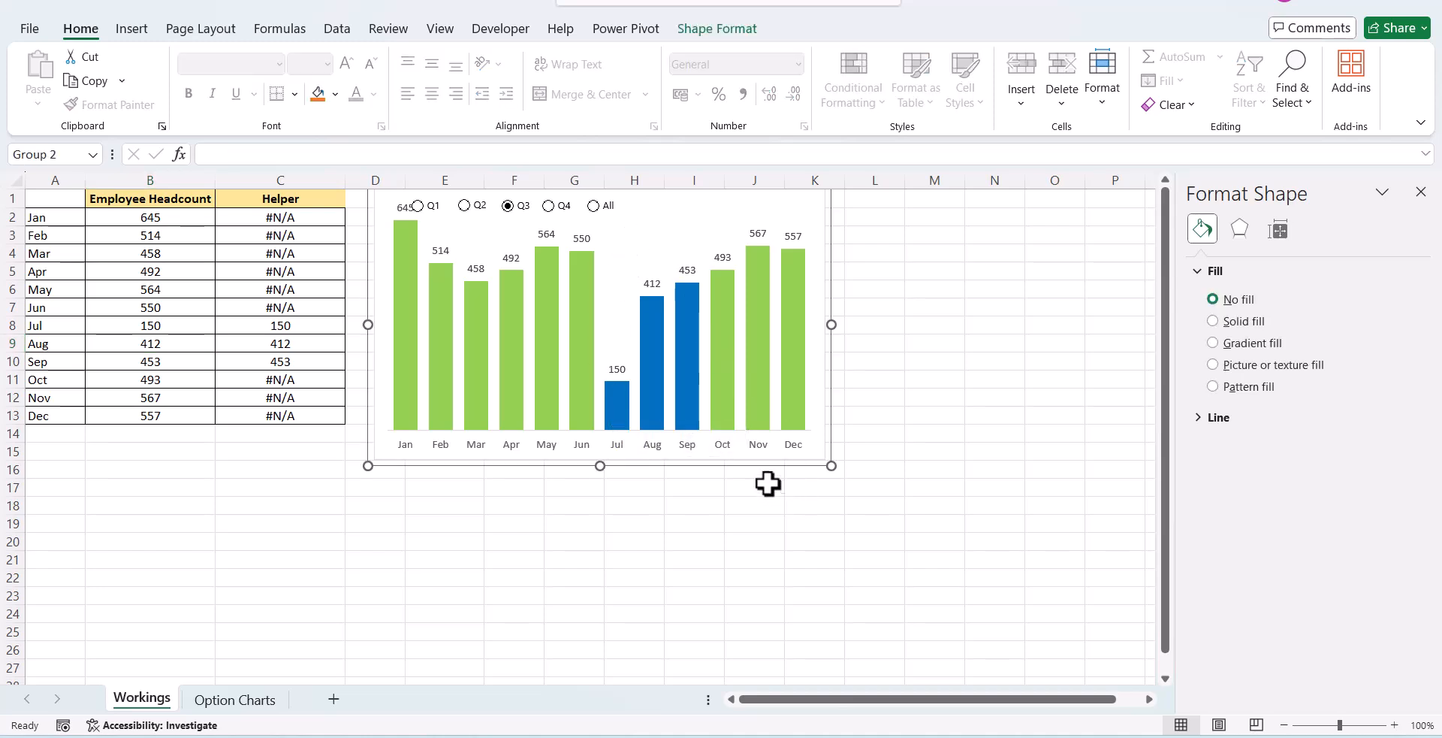
pyautogui.moveTo(753, 469); pyautogui.dragTo(761, 538)
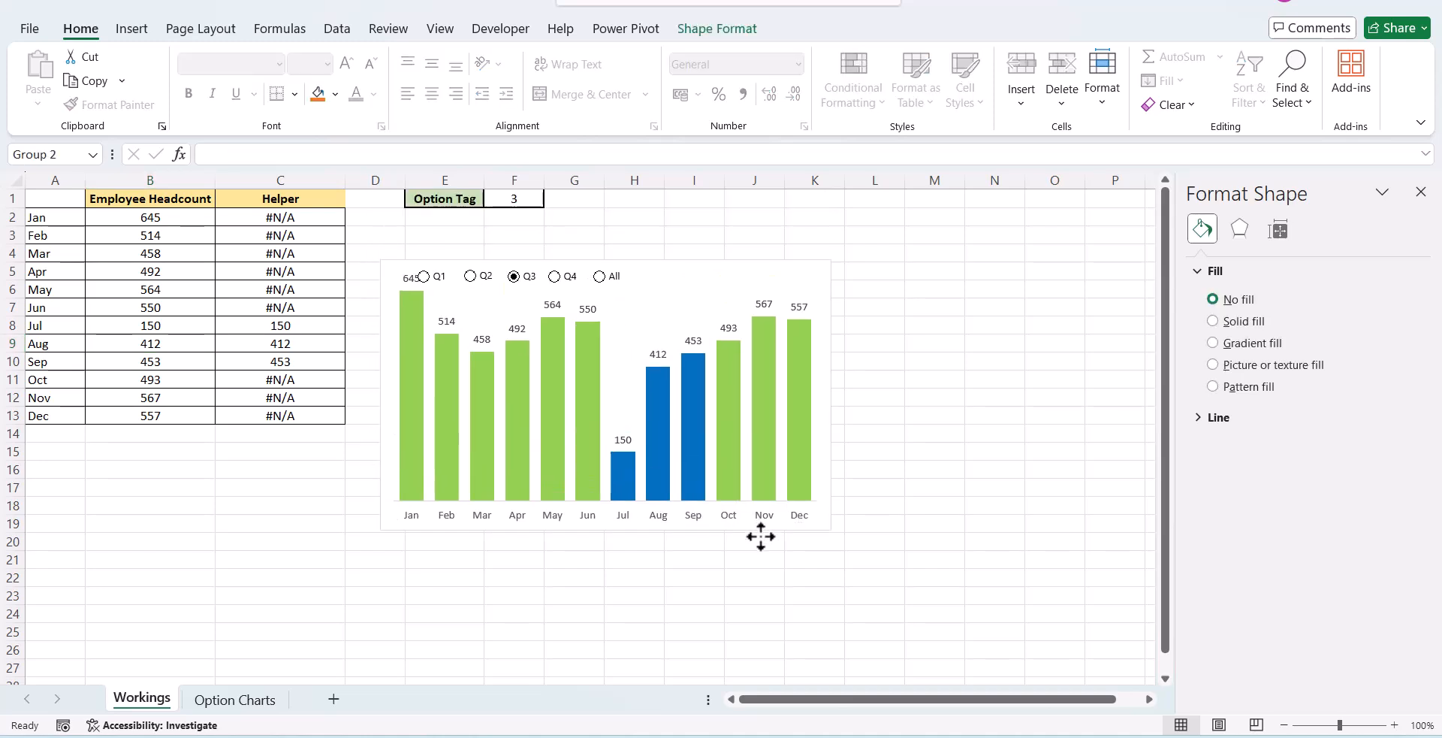
pyautogui.click(610, 294)
pyautogui.moveTo(606, 280); pyautogui.dragTo(612, 302)
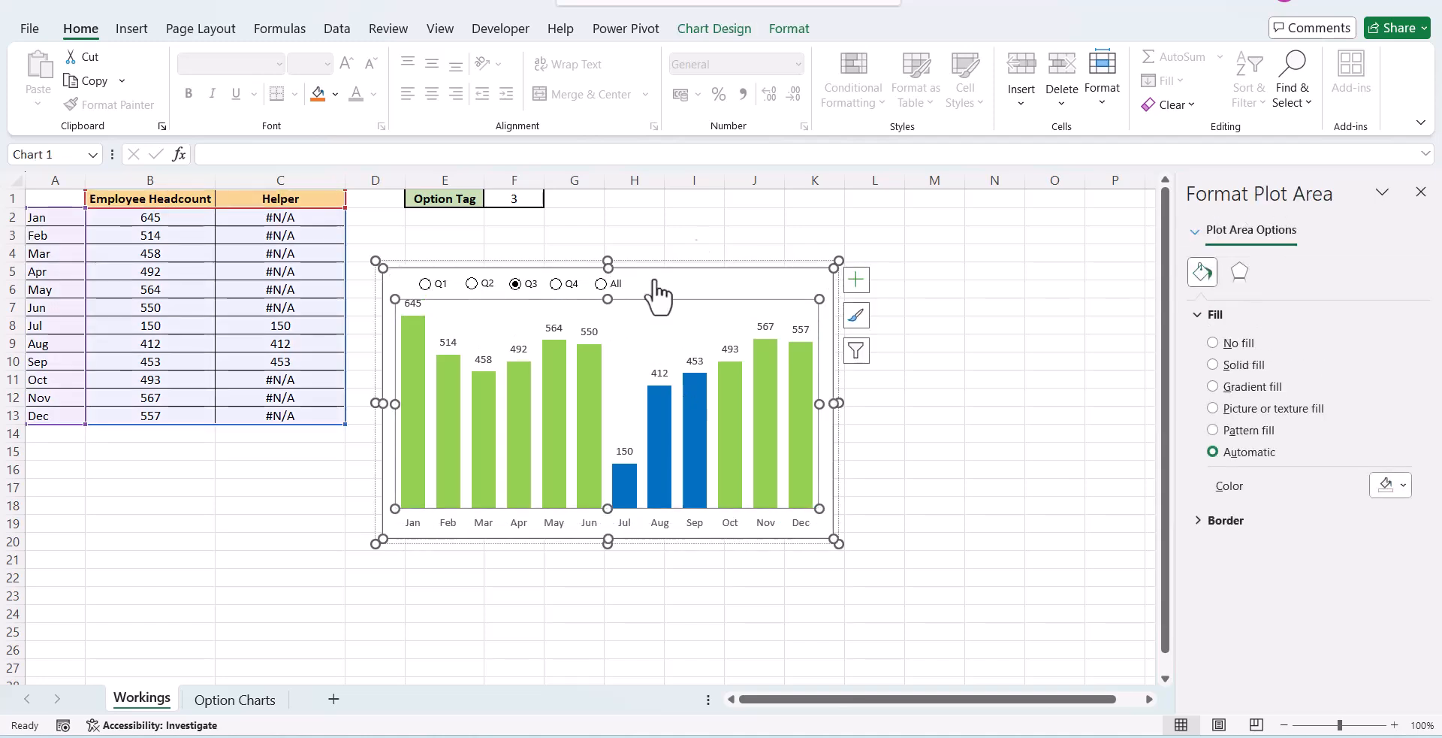
pyautogui.click(699, 245)
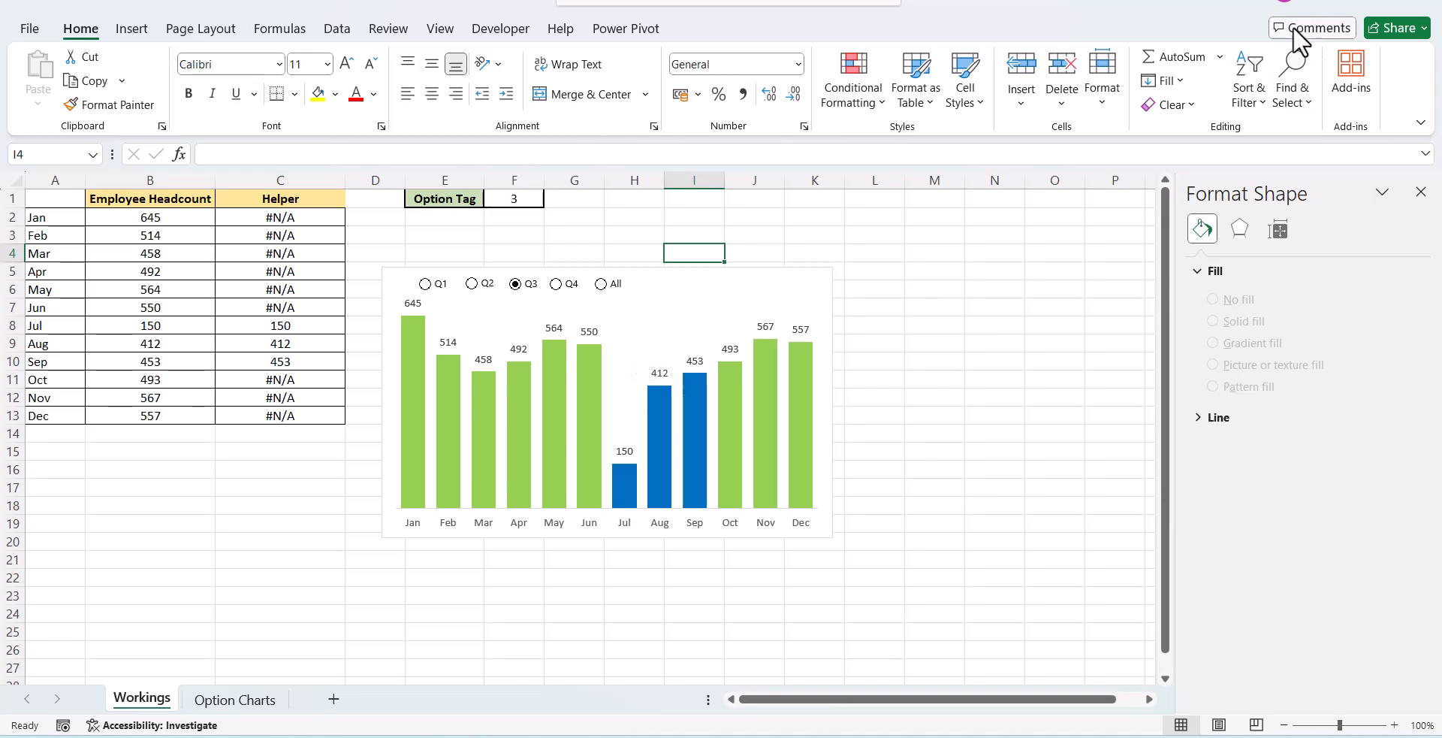
pyautogui.click(1269, 2)
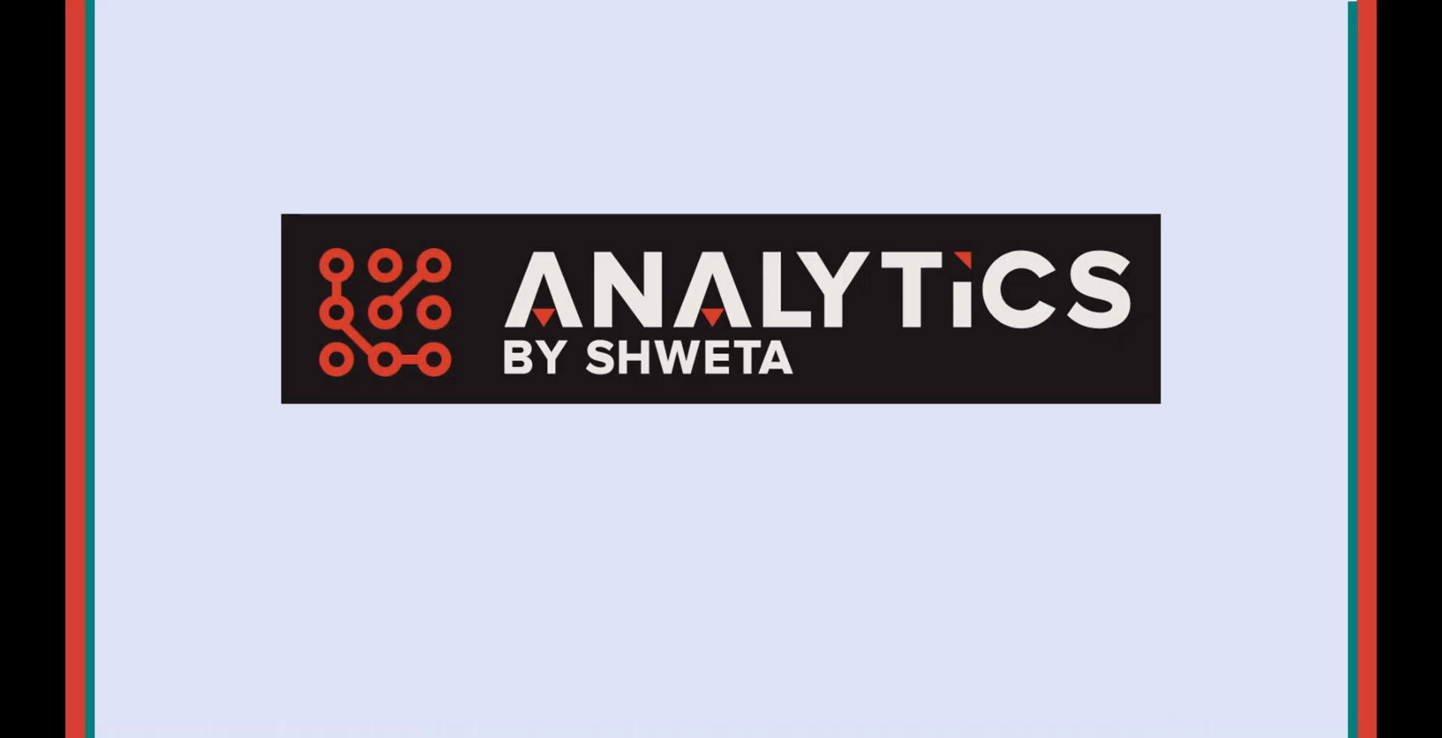